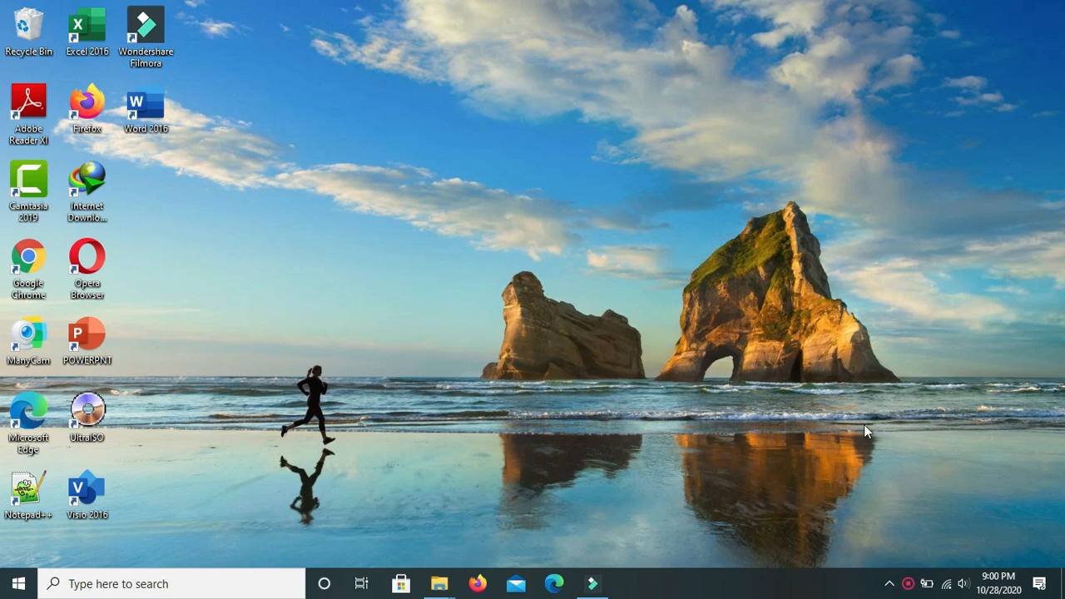
- Open the list of network adapters from the Ethernet page of the Network & Internet settings
{"action": "right_click", "coordinate": [948, 589]}
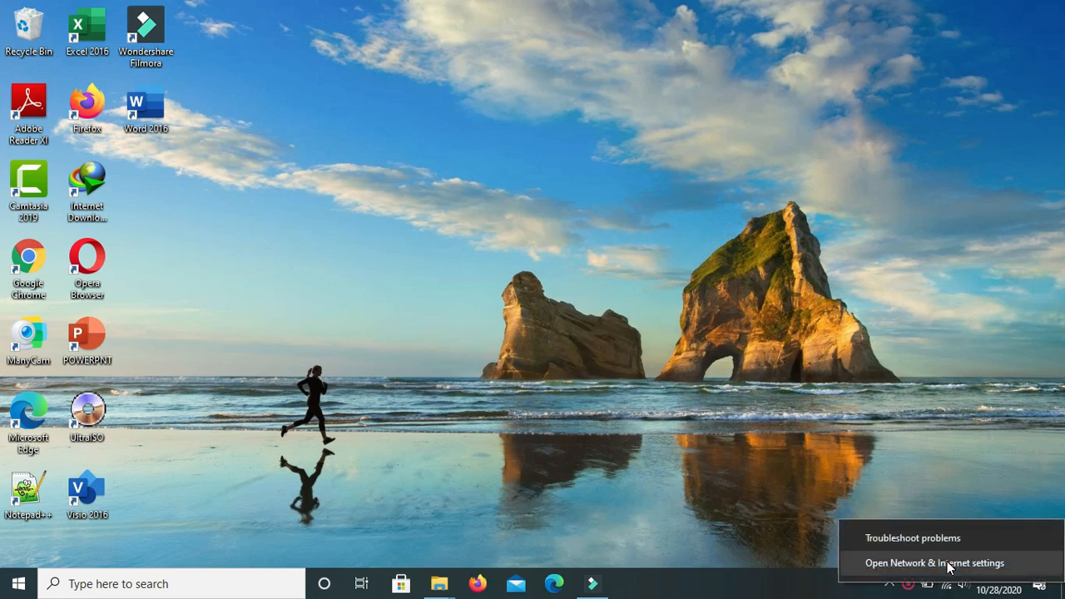
{"action": "left_click", "coordinate": [949, 564]}
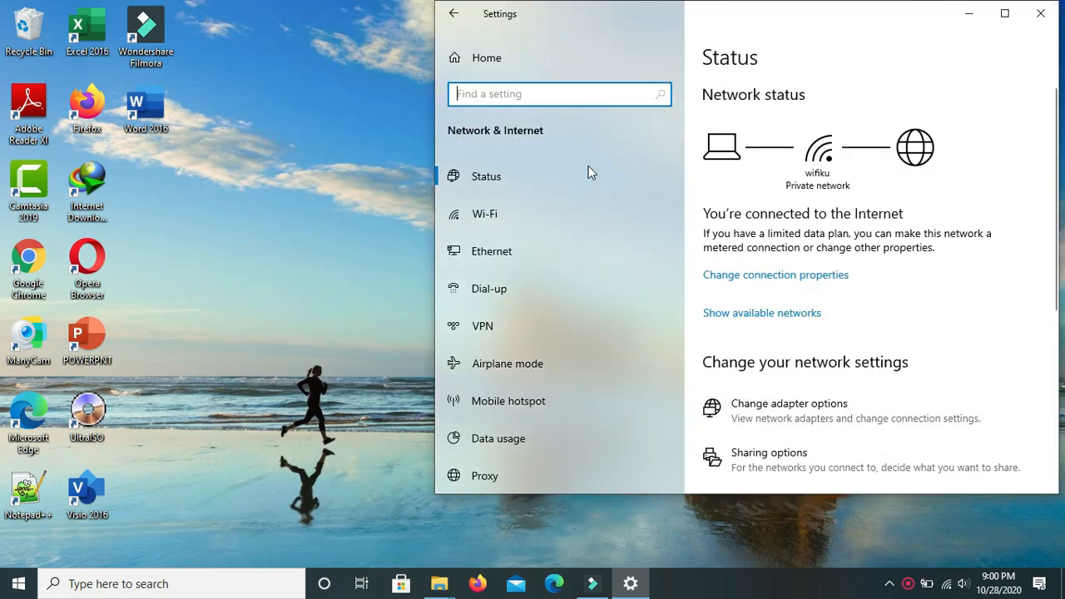
{"action": "left_click", "coordinate": [518, 258]}
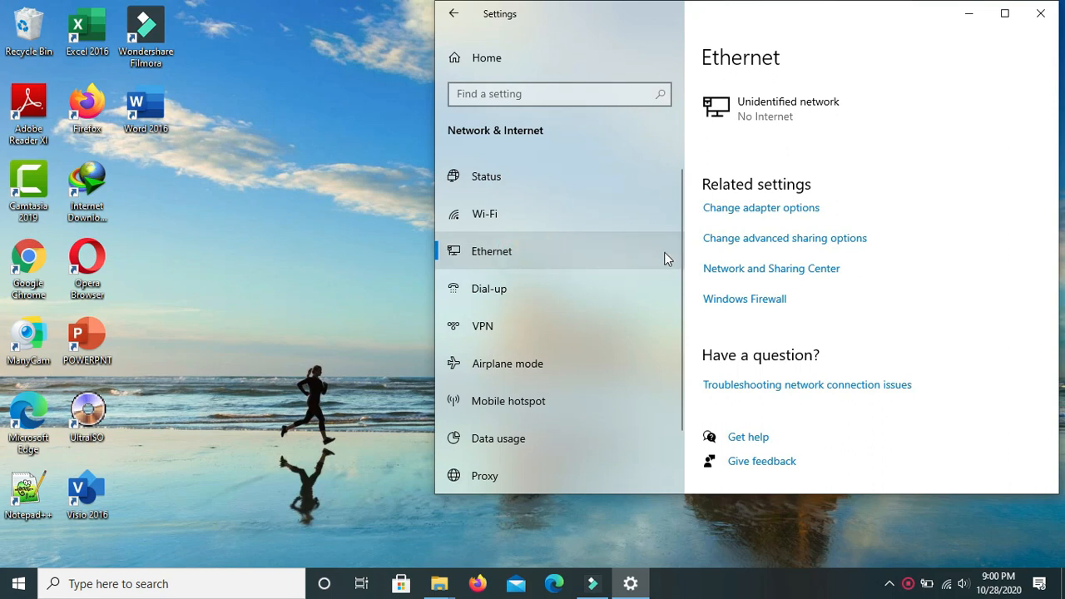
{"action": "left_click", "coordinate": [778, 212]}
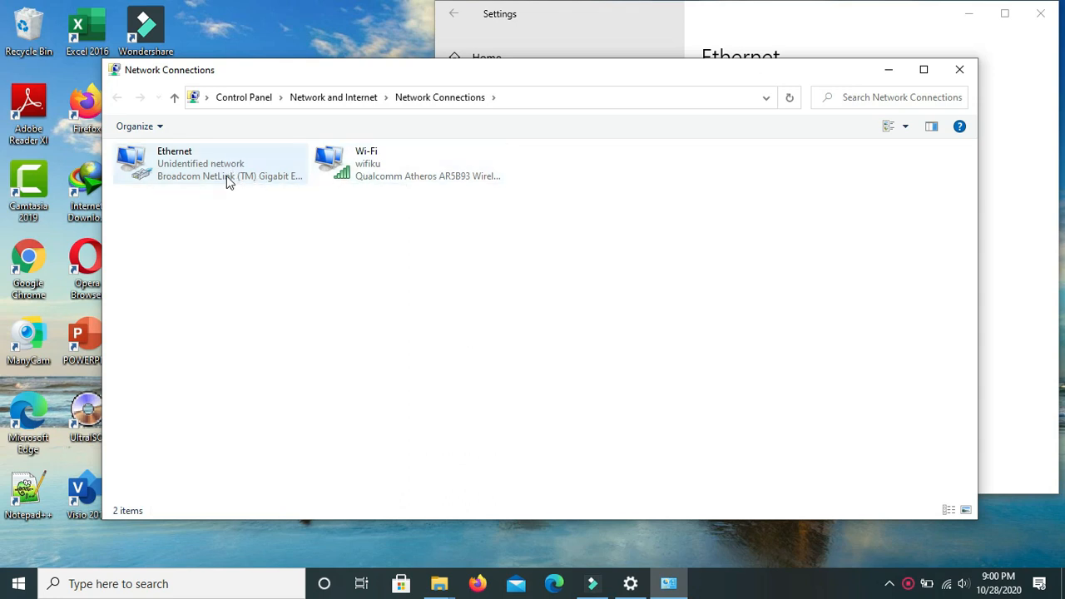
- Open the Internet Protocol Version 4 (TCP/IPv4) properties of the Ethernet adapter
{"action": "right_click", "coordinate": [227, 176]}
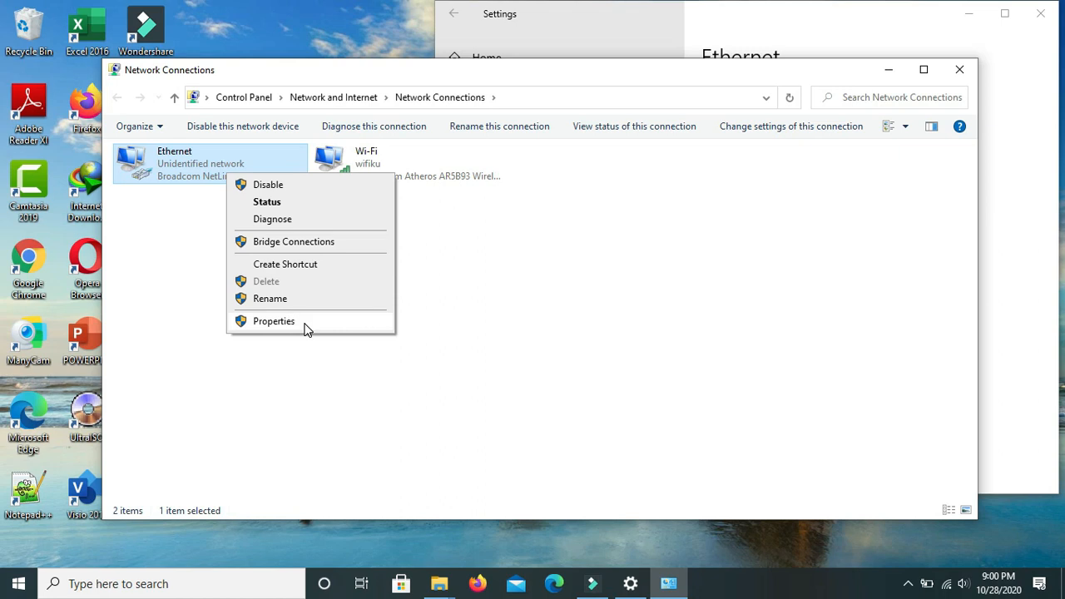
{"action": "left_click", "coordinate": [274, 321]}
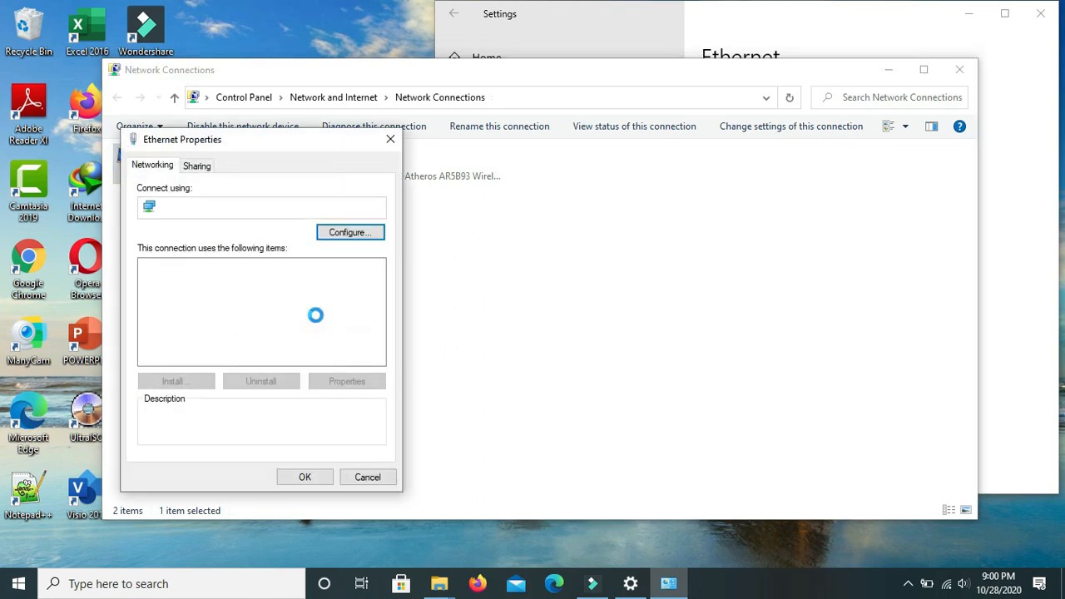
{"action": "left_click_drag", "start_coordinate": [264, 138], "coordinate": [603, 176]}
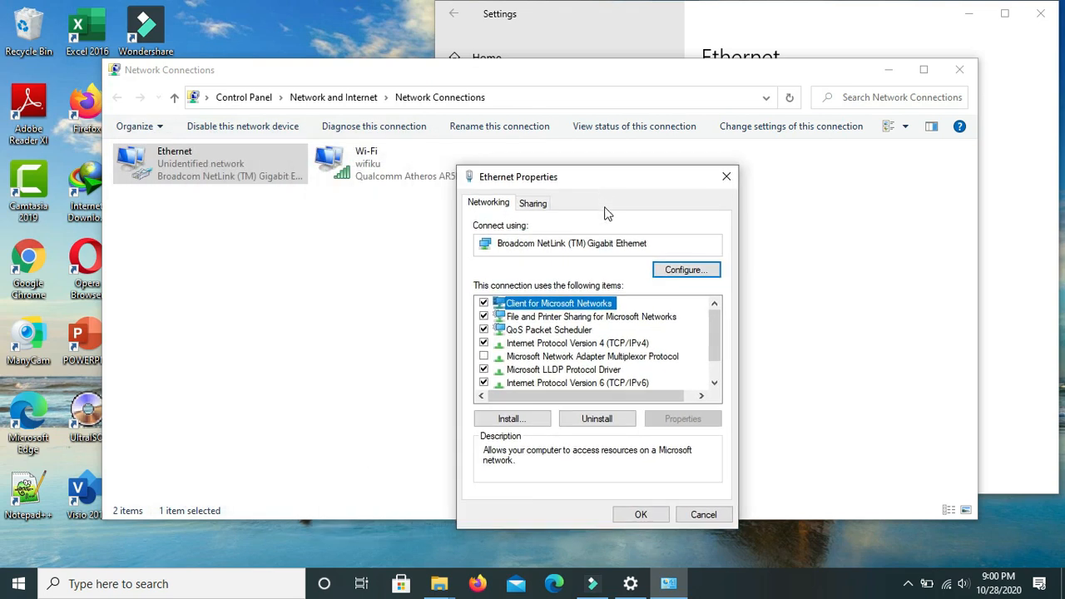
{"action": "left_click", "coordinate": [605, 345]}
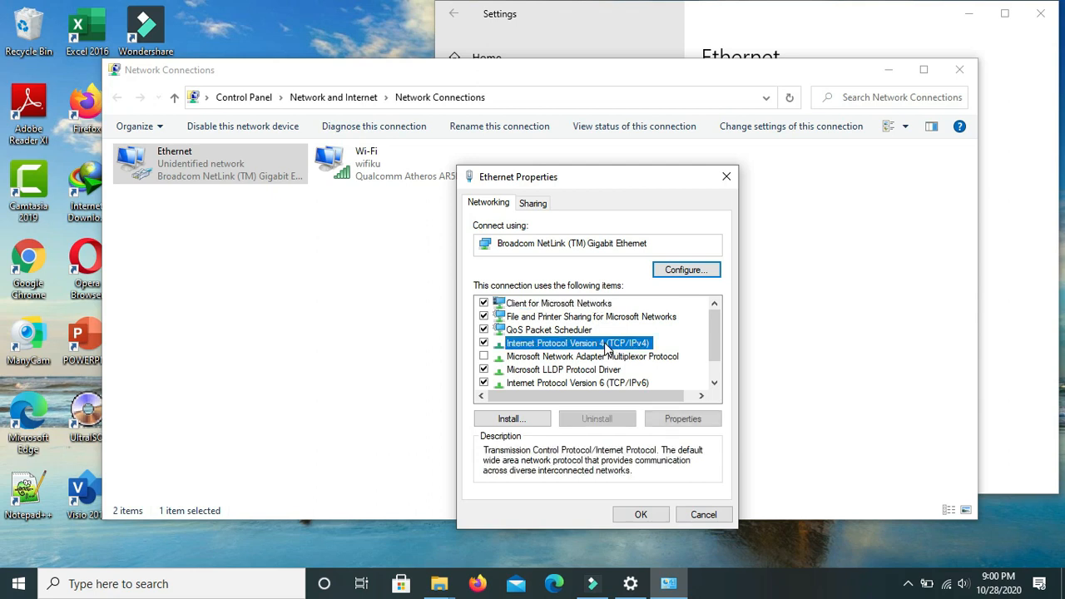
{"action": "left_click", "coordinate": [678, 420]}
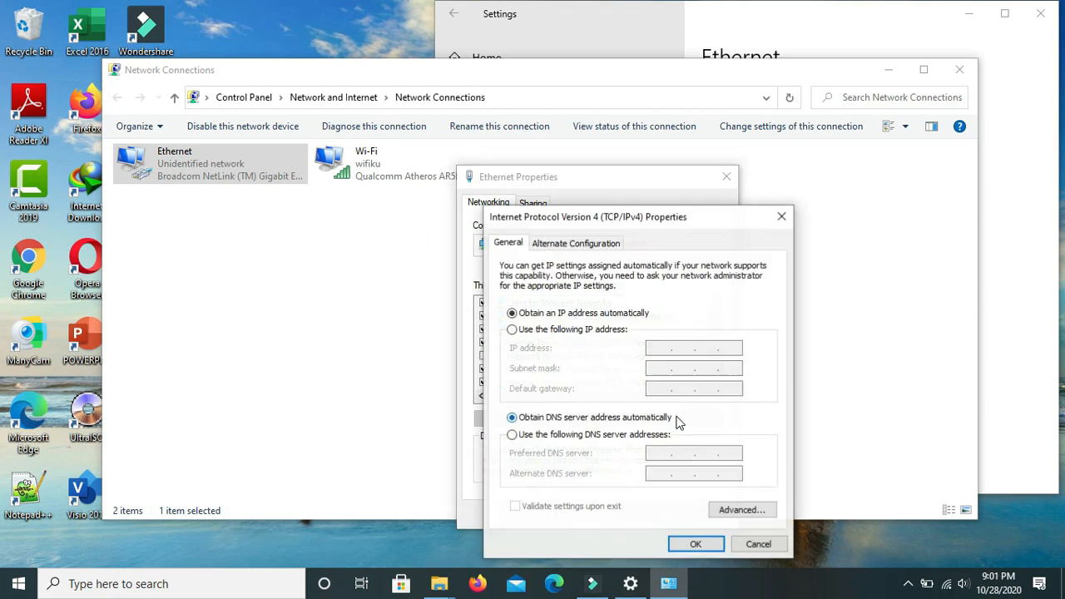
- Assign the Ethernet adapter a manual IP address starting with 192.168 and fill in its subnet mask, saving the settings and closing all windows
{"action": "left_click", "coordinate": [587, 331]}
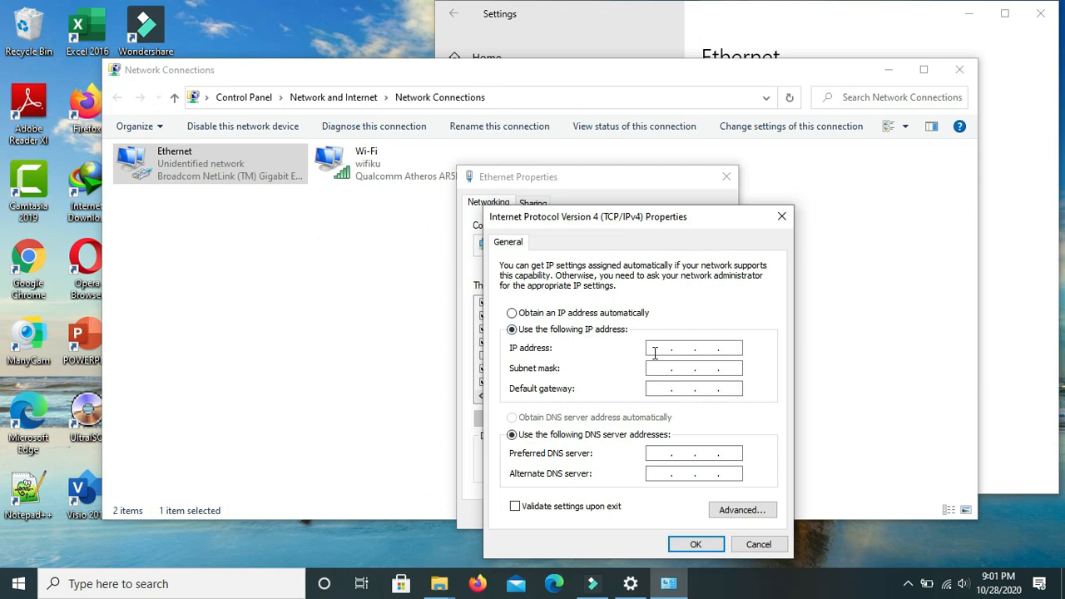
{"action": "left_click", "coordinate": [657, 351]}
{"action": "type", "text": "92"}
{"action": "key", "text": "BackSpace"}
{"action": "key", "text": "BackSpace"}
{"action": "type", "text": "192 . 168"}
{"action": "left_click", "coordinate": [654, 366]}
{"action": "left_click", "coordinate": [691, 543]}
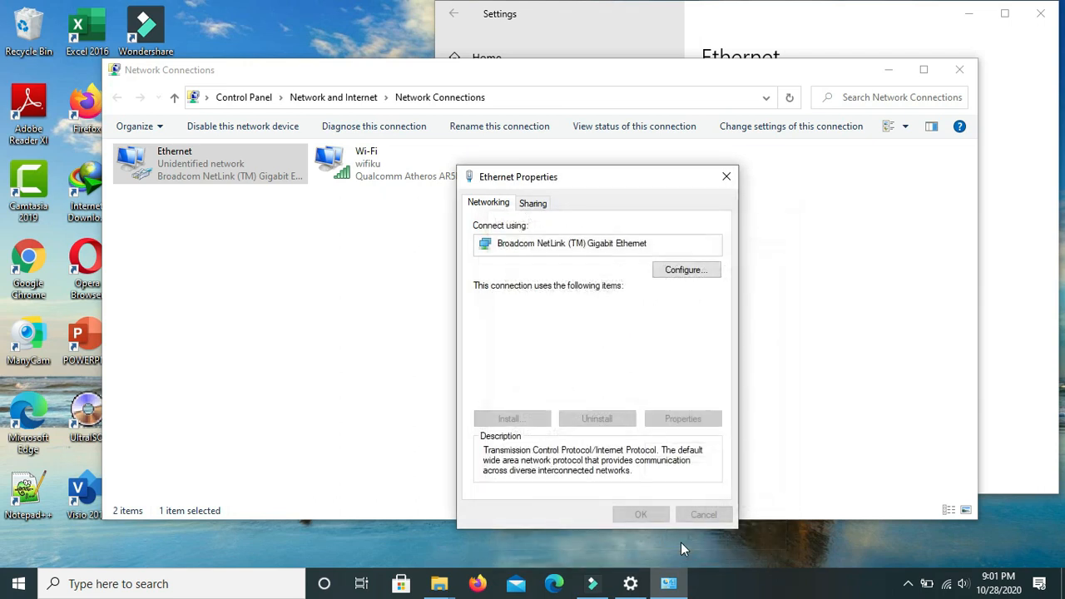
{"action": "left_click", "coordinate": [646, 516]}
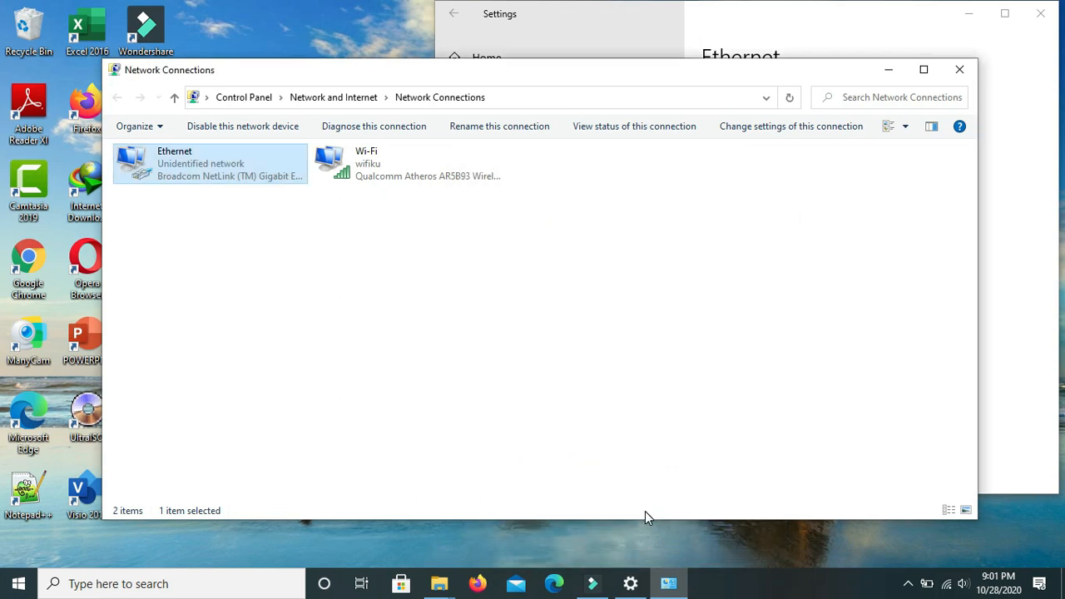
{"action": "left_click", "coordinate": [961, 72]}
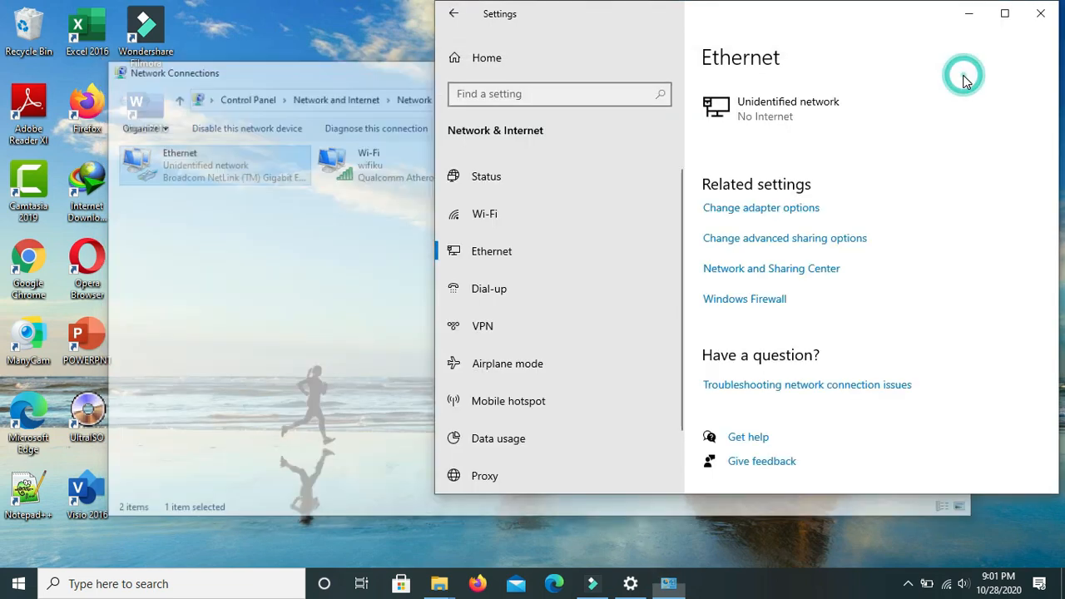
{"action": "left_click", "coordinate": [1040, 14]}
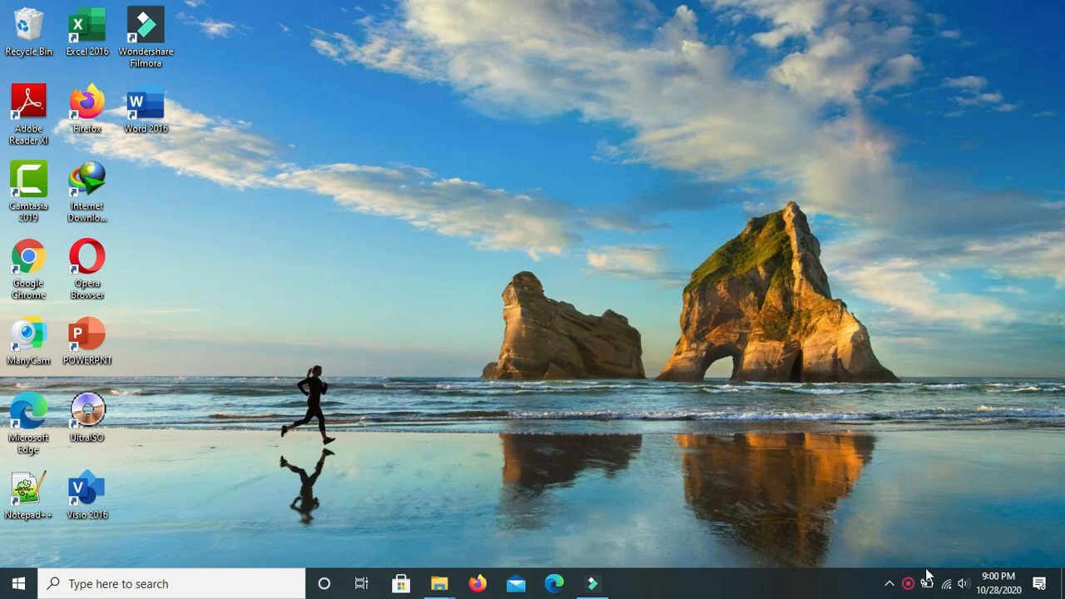
- On the second computer, open the network adapter list through the Ethernet page of the Network & Internet settings
{"action": "right_click", "coordinate": [946, 583]}
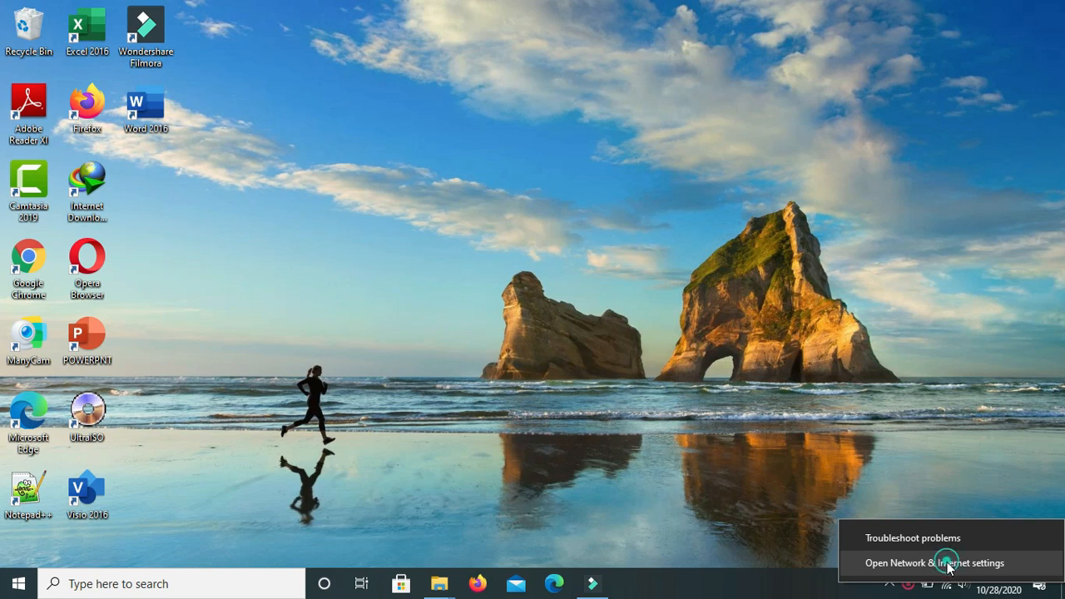
{"action": "left_click", "coordinate": [948, 564]}
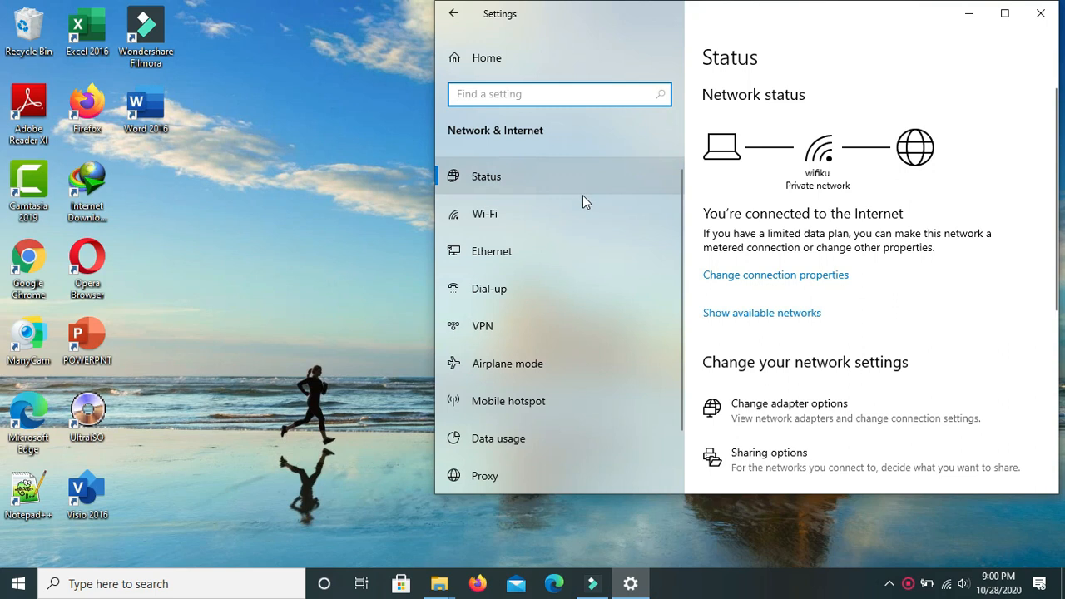
{"action": "left_click", "coordinate": [518, 258]}
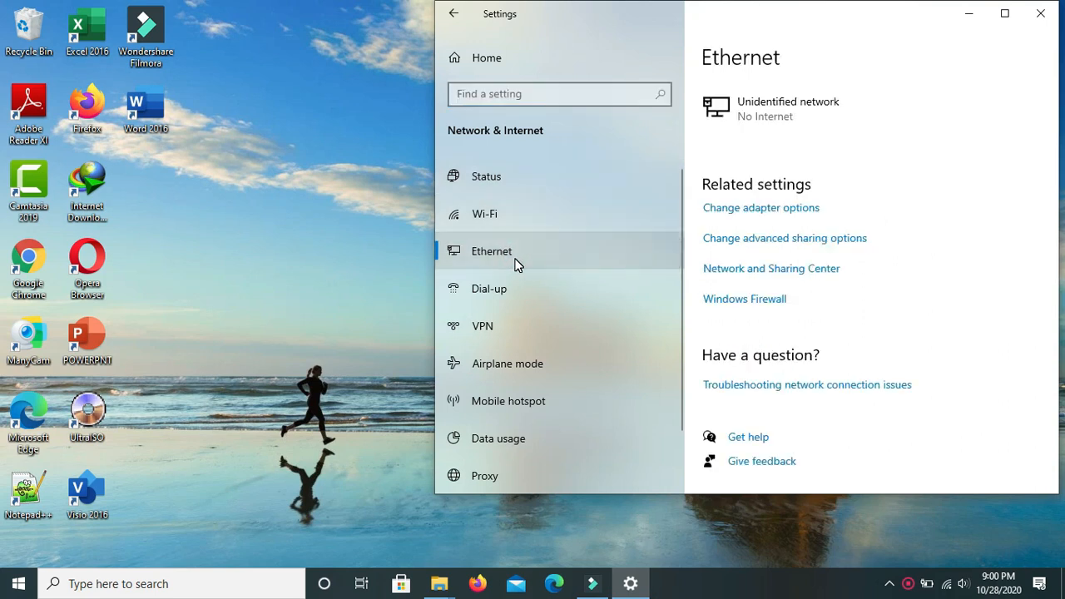
{"action": "left_click", "coordinate": [516, 256]}
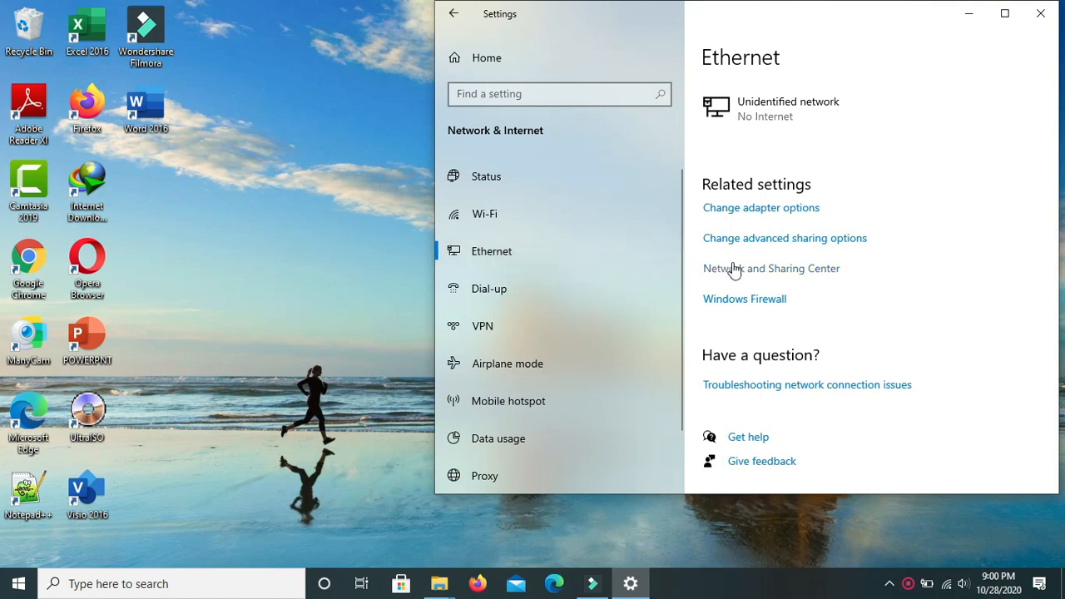
{"action": "left_click", "coordinate": [781, 215]}
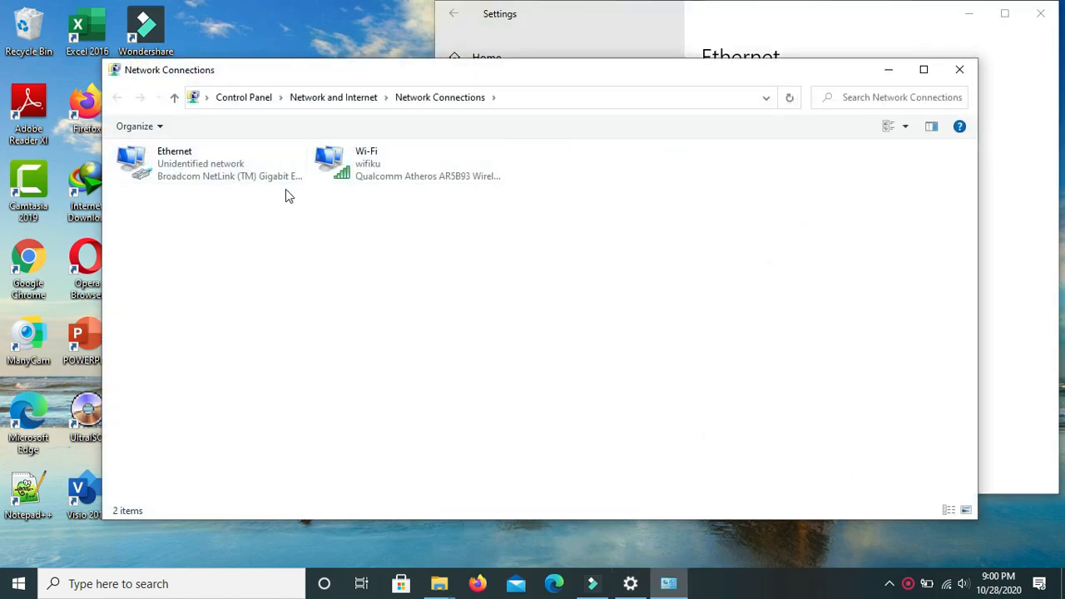
- Open the Ethernet adapter's Internet Protocol Version 4 (TCP/IPv4) properties on the second computer
{"action": "right_click", "coordinate": [226, 173]}
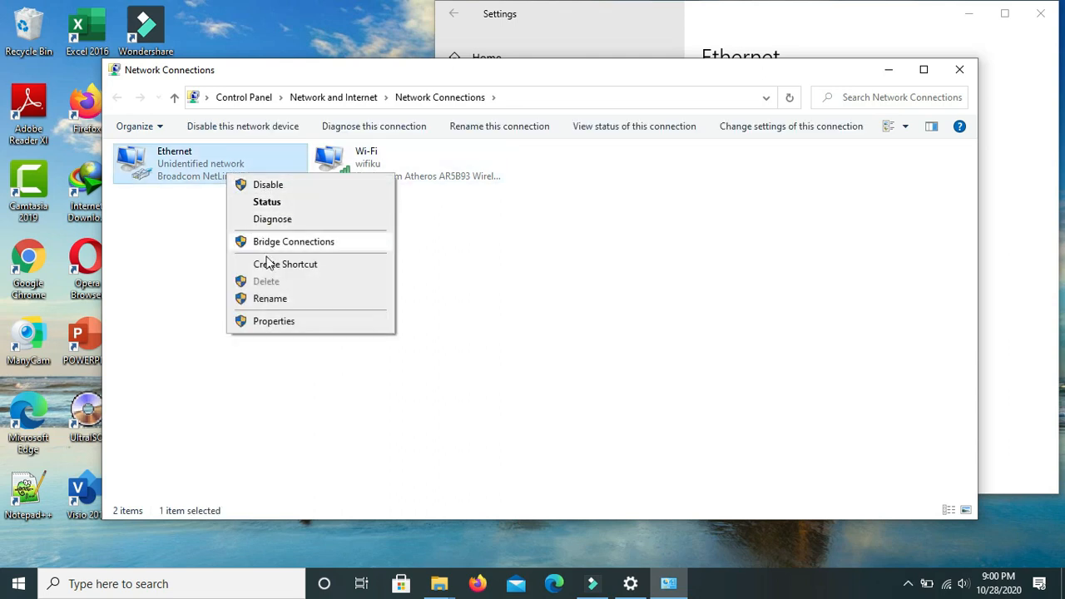
{"action": "left_click", "coordinate": [311, 322]}
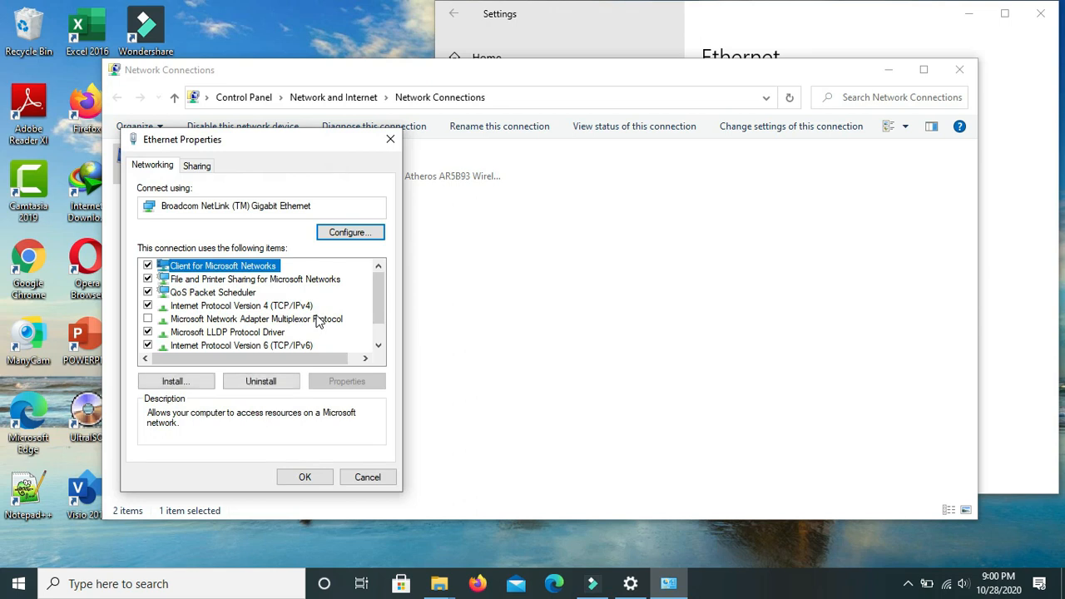
{"action": "left_click_drag", "start_coordinate": [268, 139], "coordinate": [604, 175]}
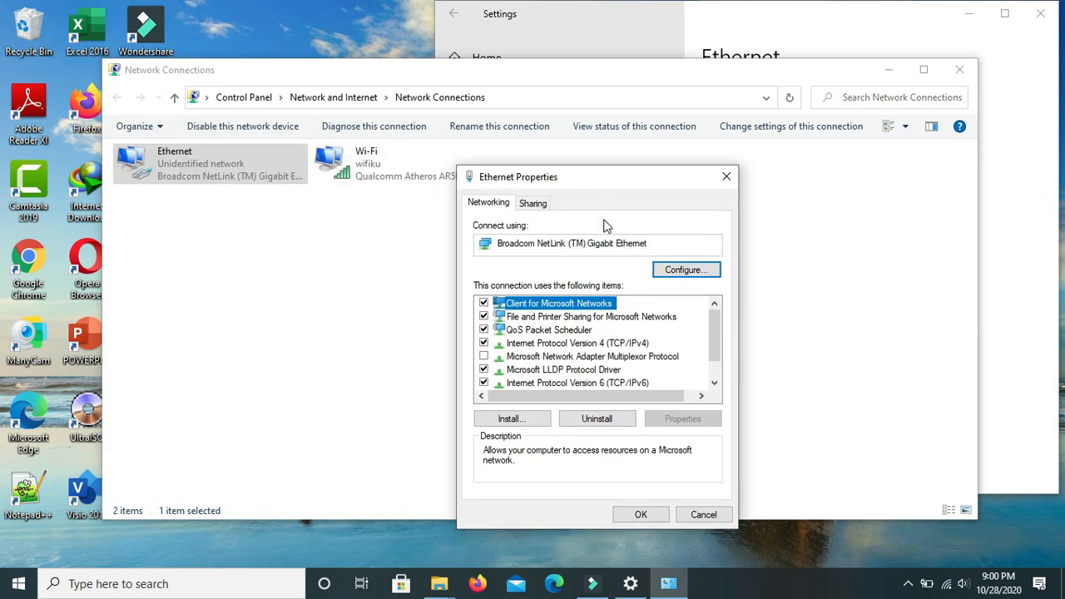
{"action": "left_click", "coordinate": [606, 344]}
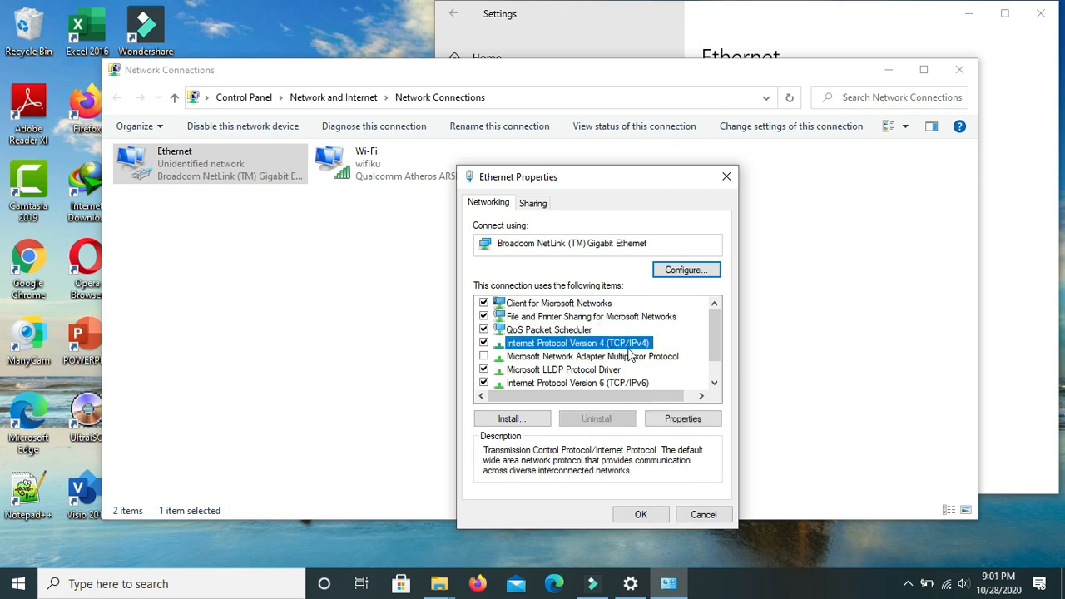
{"action": "left_click", "coordinate": [678, 422]}
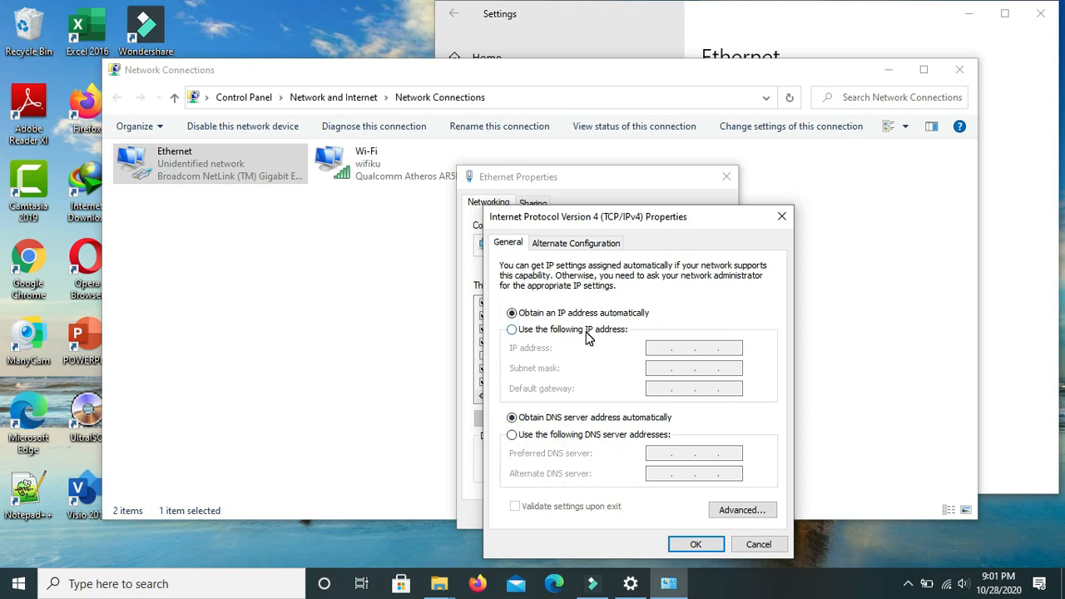
- Assign the manual IP address 192.168.0.2 with subnet mask 255.255.255.0, saving the settings and closing all windows
{"action": "left_click", "coordinate": [586, 332]}
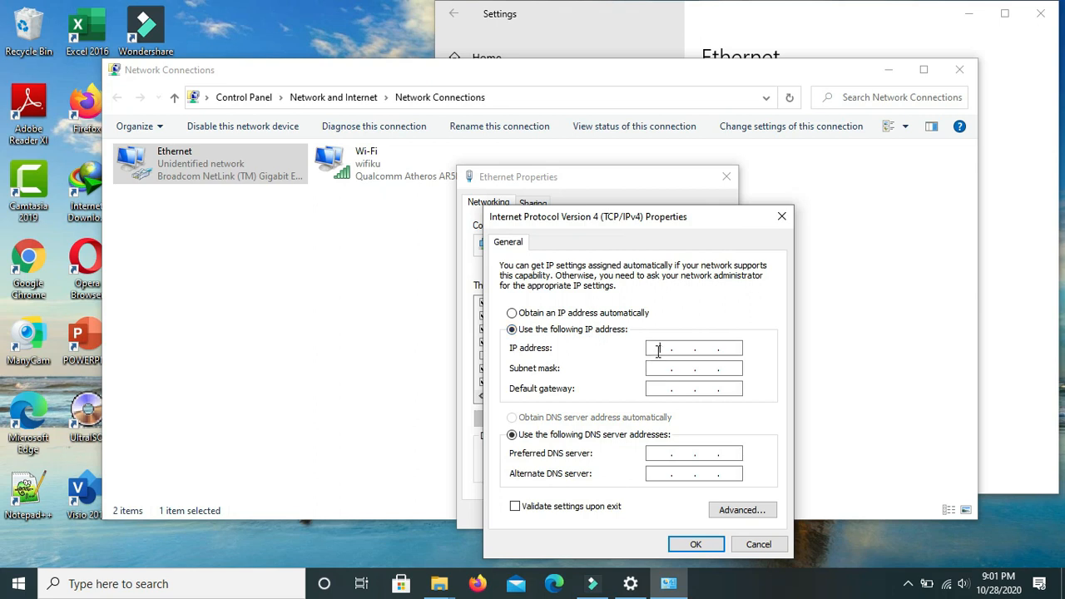
{"action": "left_click", "coordinate": [657, 351]}
{"action": "type", "text": "192 . 168"}
{"action": "left_click", "coordinate": [654, 366]}
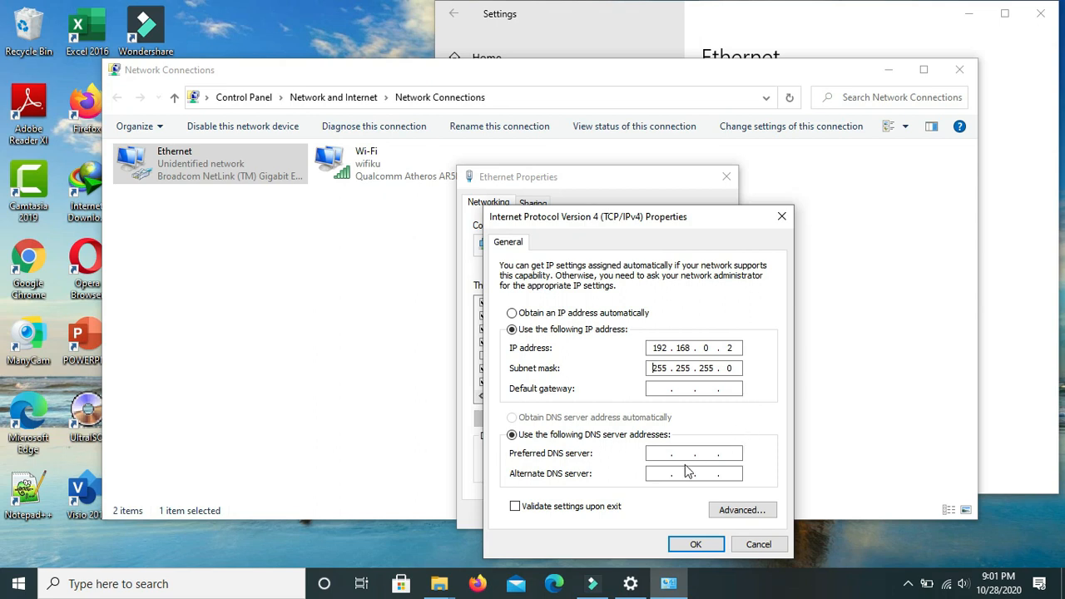
{"action": "left_click", "coordinate": [686, 544]}
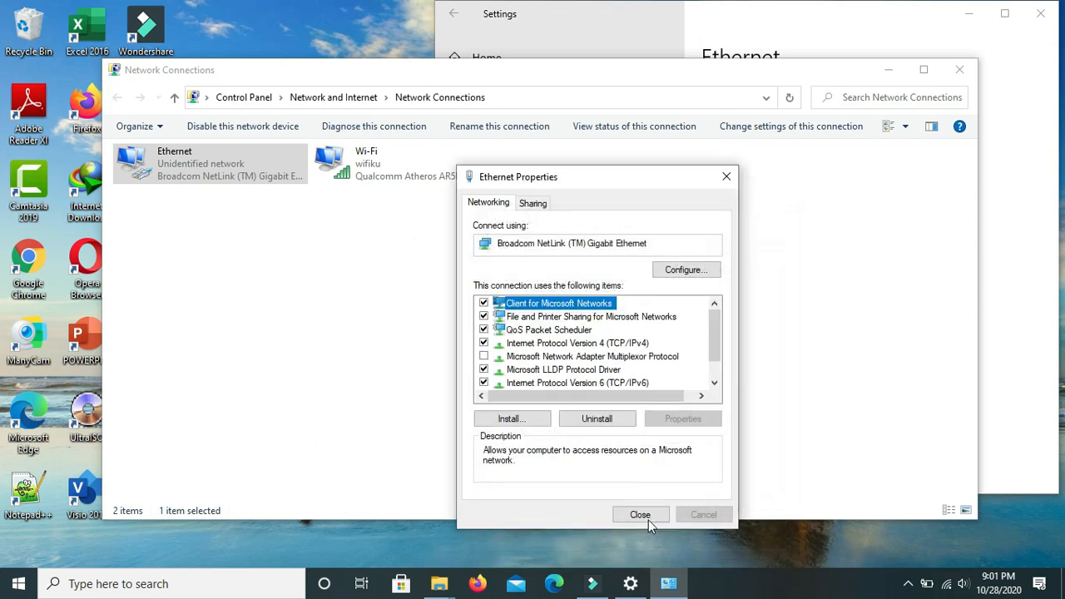
{"action": "left_click", "coordinate": [646, 515]}
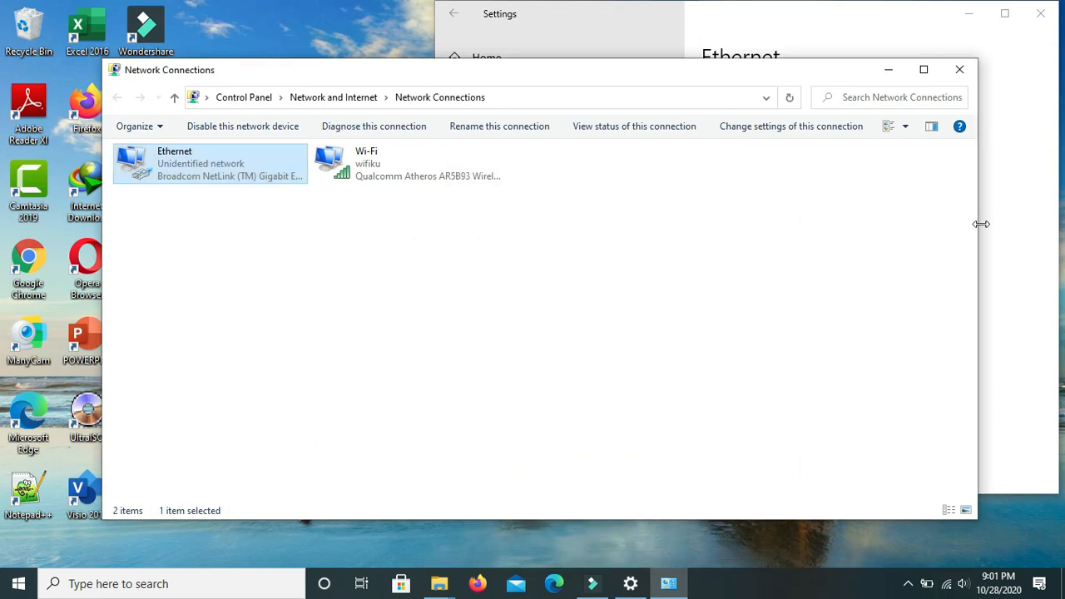
{"action": "left_click", "coordinate": [964, 75]}
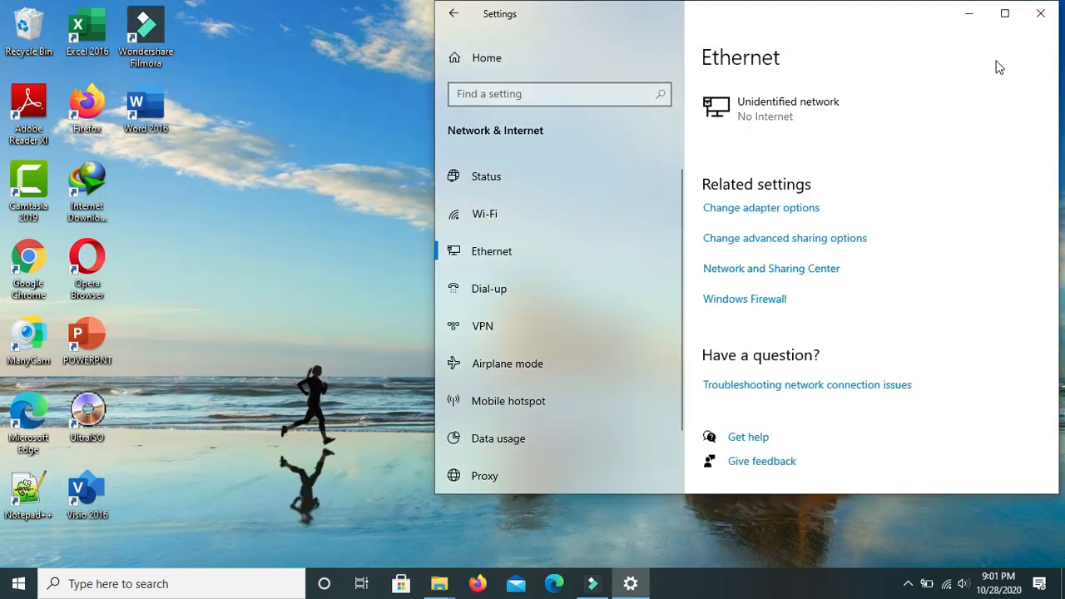
{"action": "left_click", "coordinate": [1039, 13]}
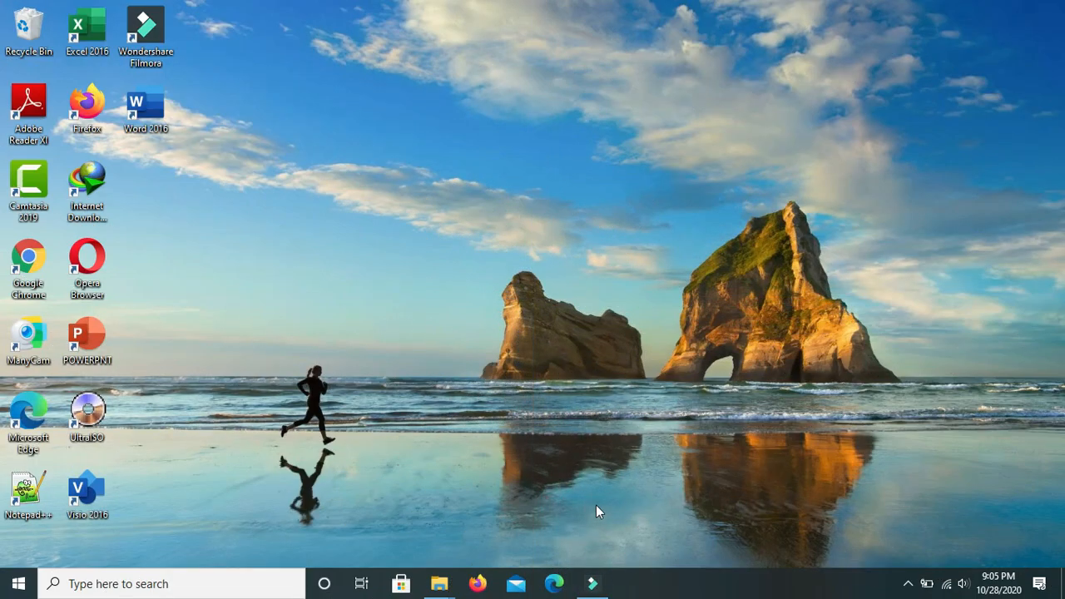
- Open the advanced sharing settings through the Ethernet page of the Network & Internet settings
{"action": "right_click", "coordinate": [945, 583]}
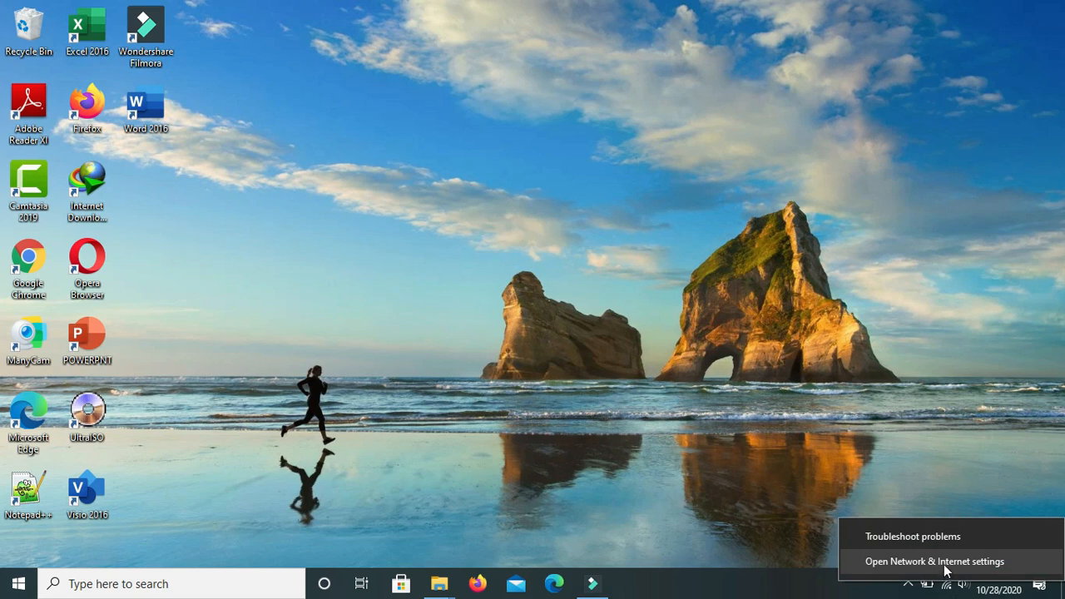
{"action": "left_click", "coordinate": [946, 569]}
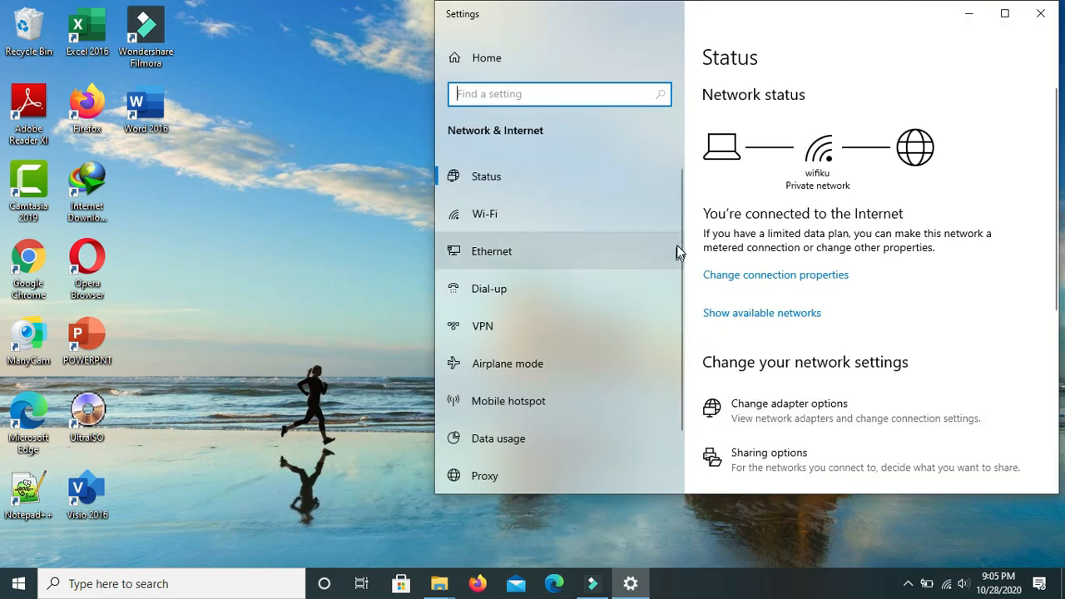
{"action": "left_click", "coordinate": [534, 248]}
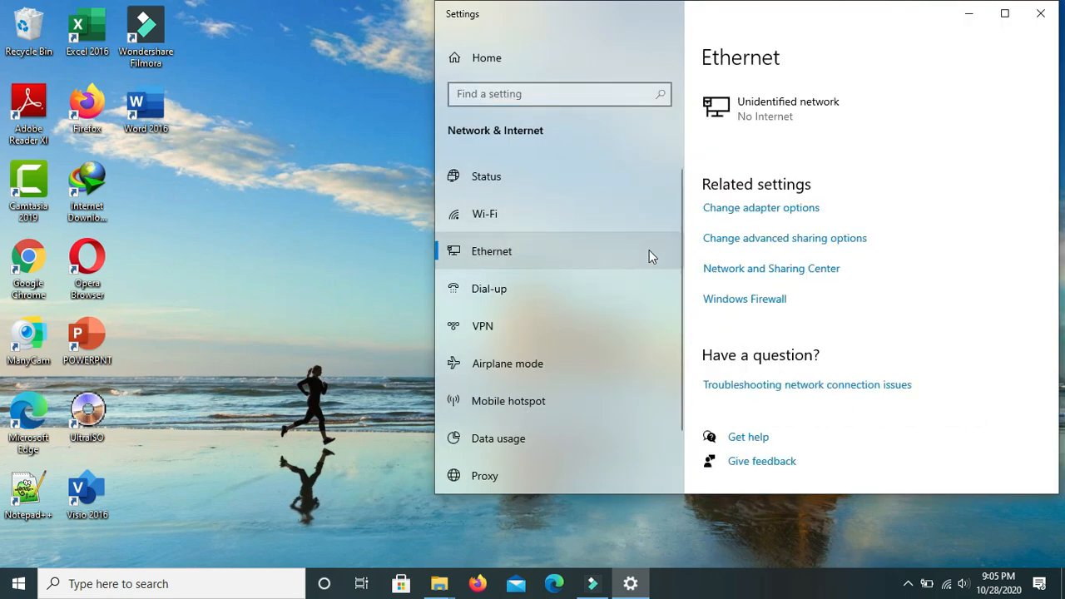
{"action": "left_click", "coordinate": [734, 243]}
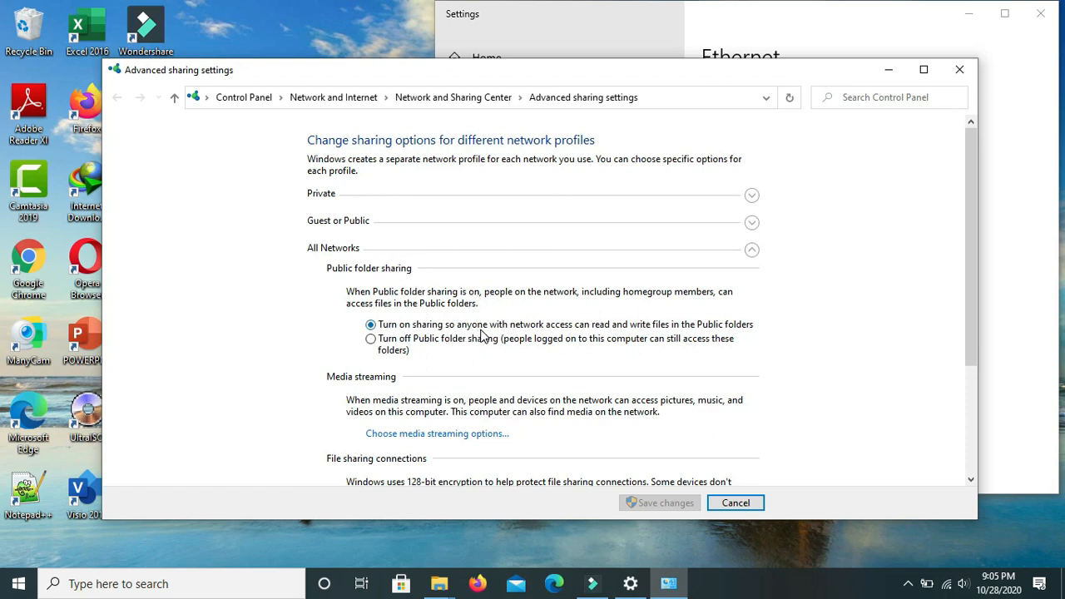
- Review the public folder sharing, file sharing encryption and password protected sharing options for all networks, and cancel out of the advanced sharing settings
{"action": "left_click_drag", "start_coordinate": [970, 331], "coordinate": [963, 418]}
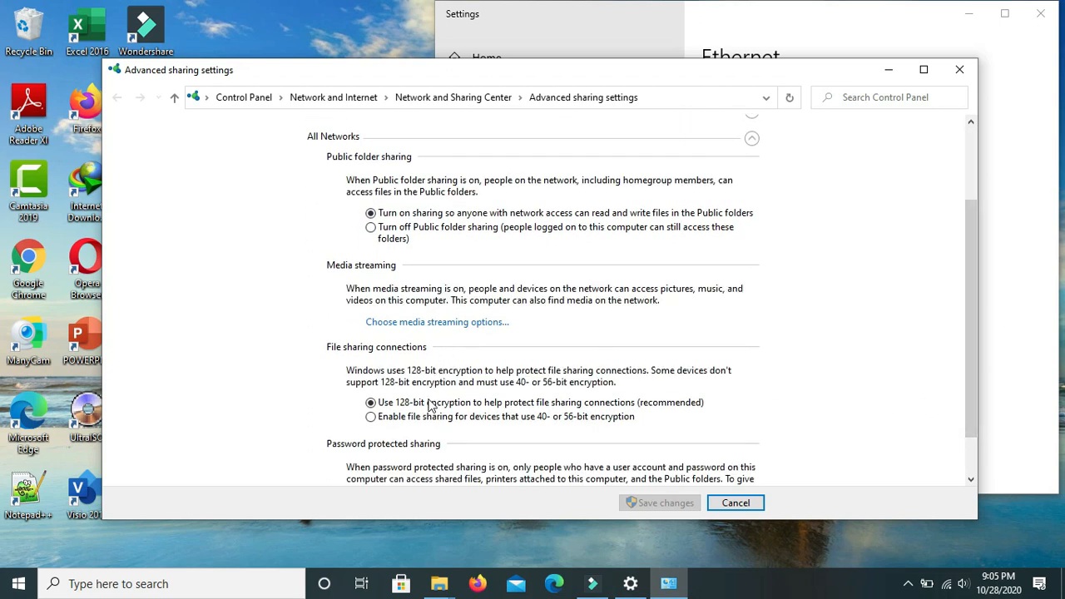
{"action": "left_click_drag", "start_coordinate": [969, 421], "coordinate": [967, 480]}
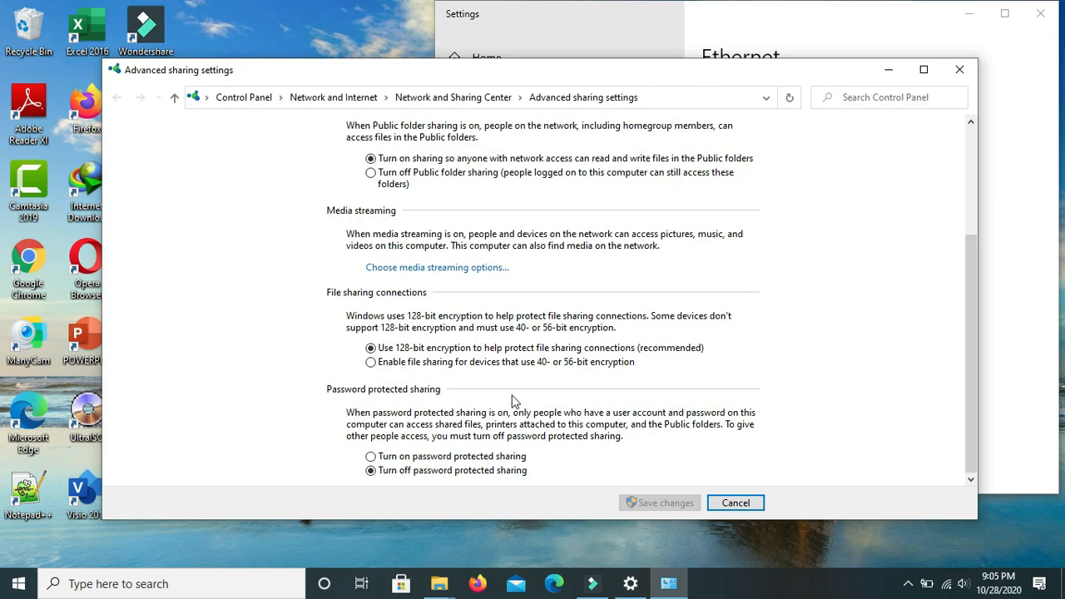
{"action": "left_click_drag", "start_coordinate": [968, 346], "coordinate": [984, 229]}
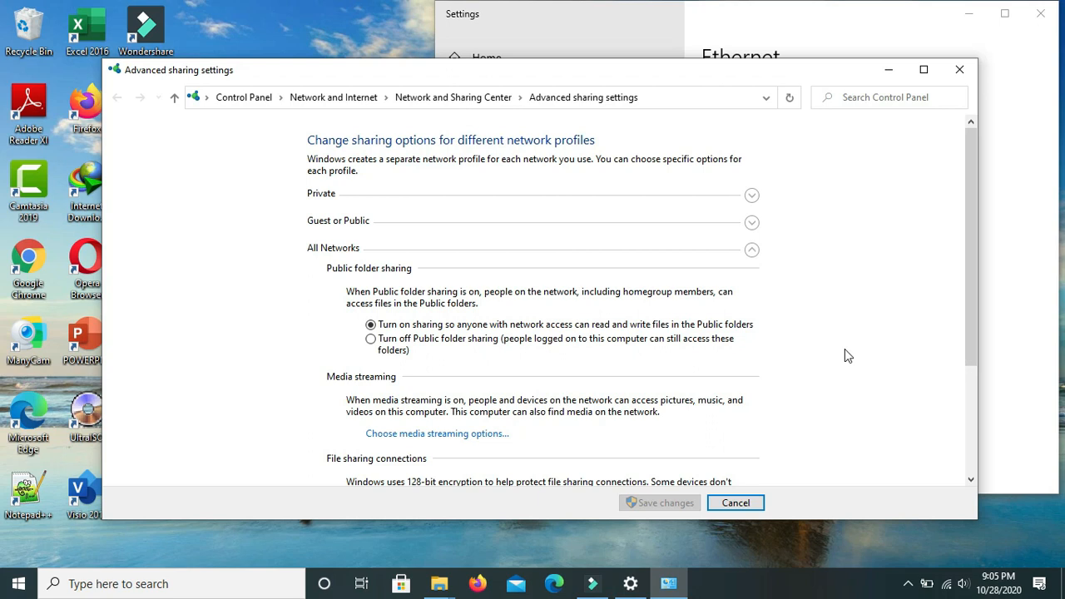
{"action": "scroll", "coordinate": [969, 349], "scroll_direction": "down", "scroll_amount": 3}
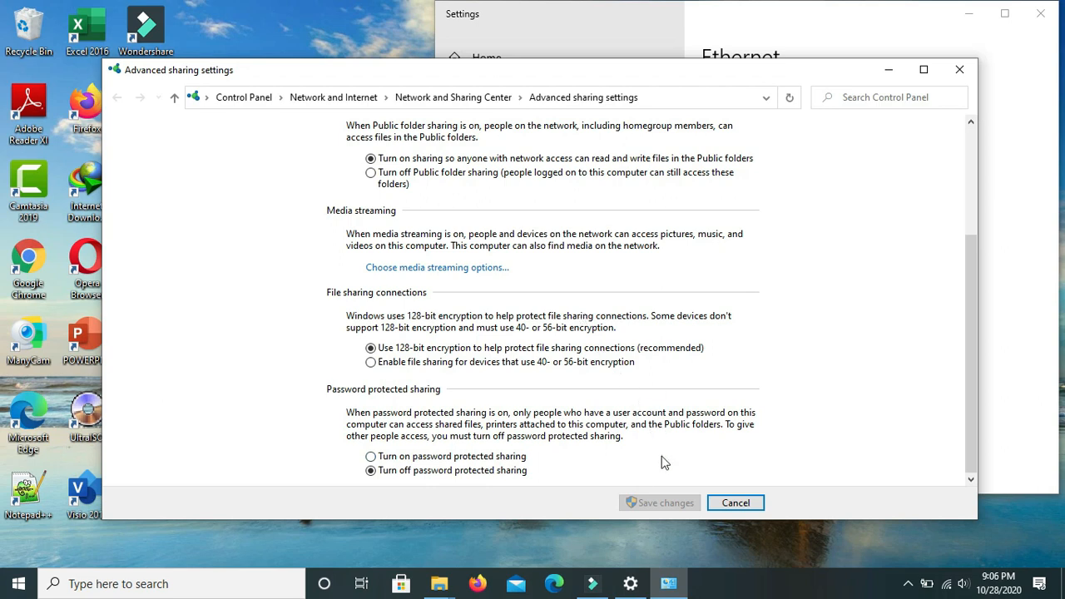
{"action": "left_click", "coordinate": [717, 498]}
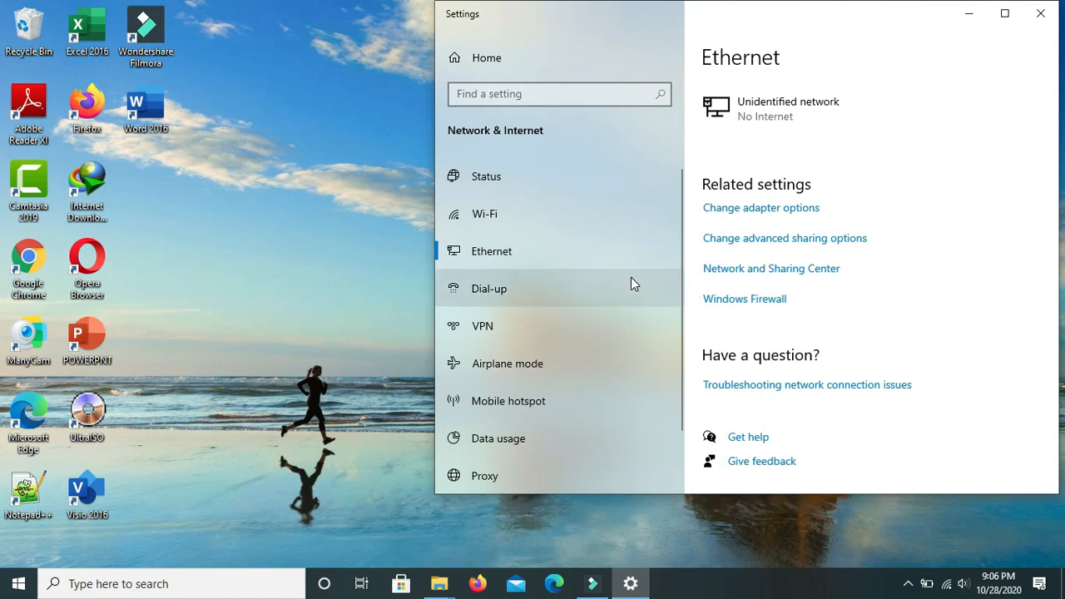
- Check the Windows Firewall status of the domain, private and public networks, and close the security and settings windows
{"action": "left_click", "coordinate": [732, 306]}
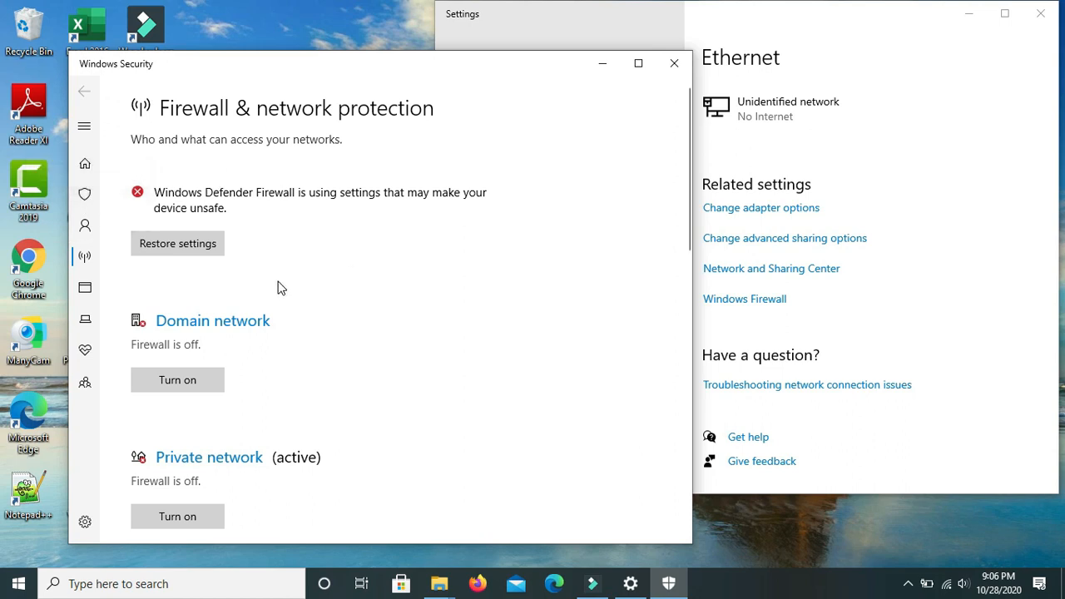
{"action": "scroll", "coordinate": [249, 289], "scroll_direction": "down", "scroll_amount": 2}
{"action": "scroll", "coordinate": [238, 197], "scroll_direction": "up", "scroll_amount": 1}
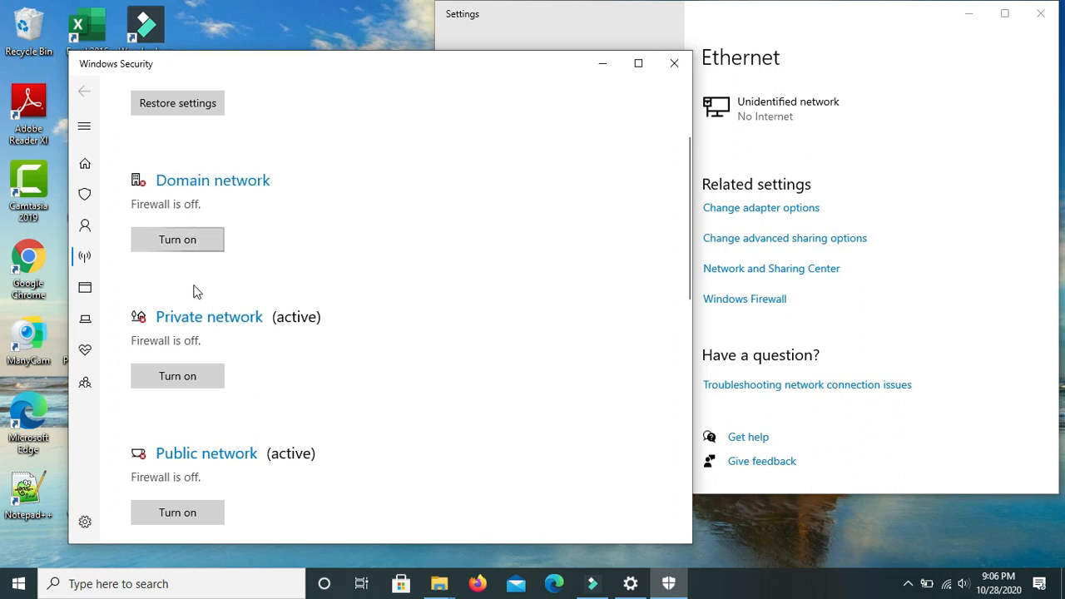
{"action": "scroll", "coordinate": [197, 382], "scroll_direction": "down", "scroll_amount": 2}
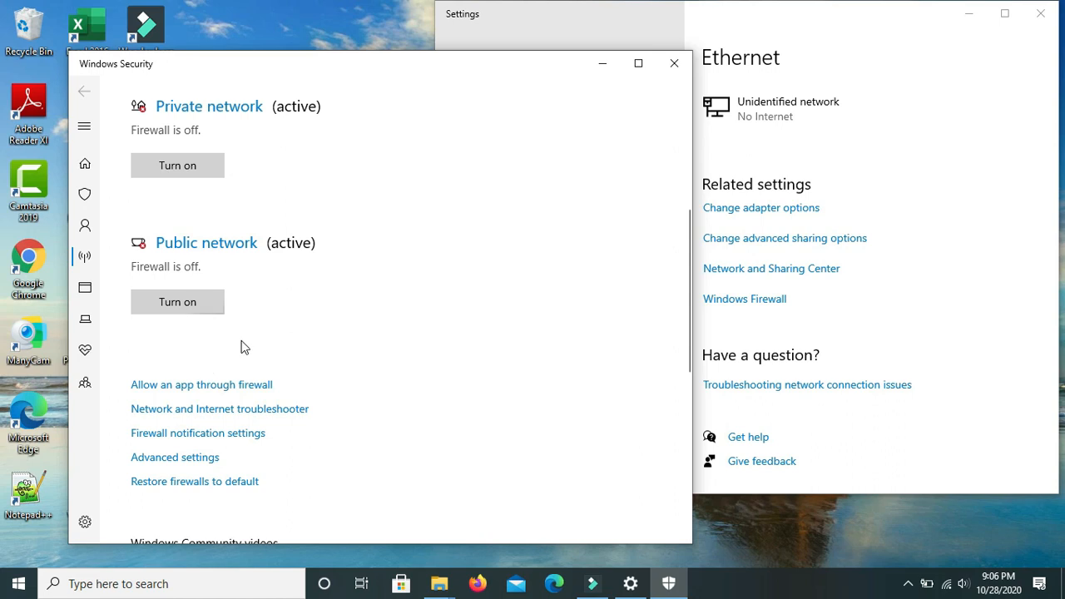
{"action": "scroll", "coordinate": [281, 283], "scroll_direction": "up", "scroll_amount": 4}
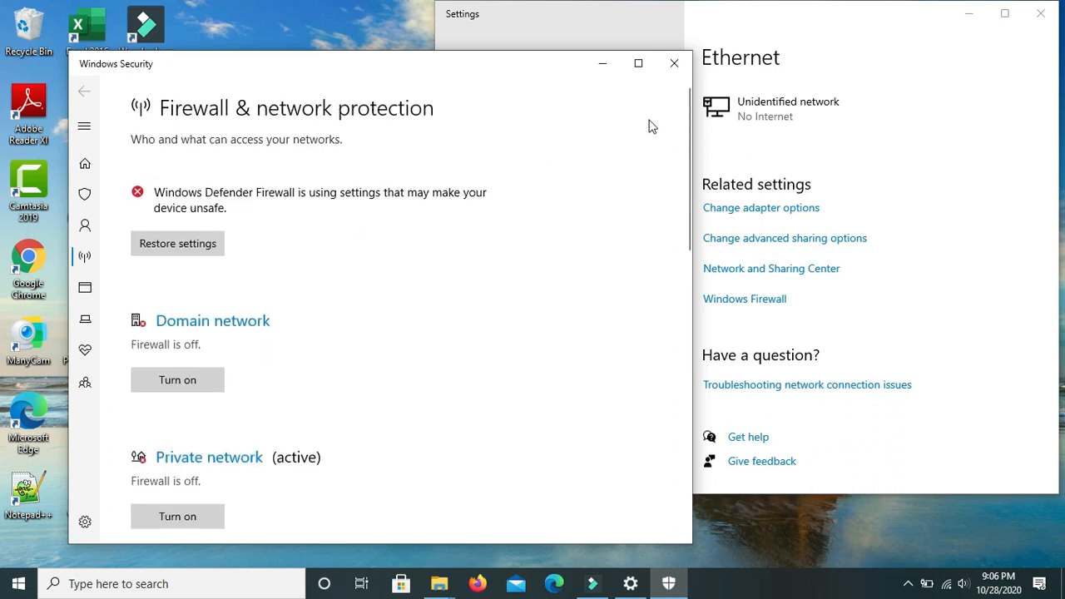
{"action": "left_click", "coordinate": [674, 64]}
{"action": "left_click", "coordinate": [1040, 13]}
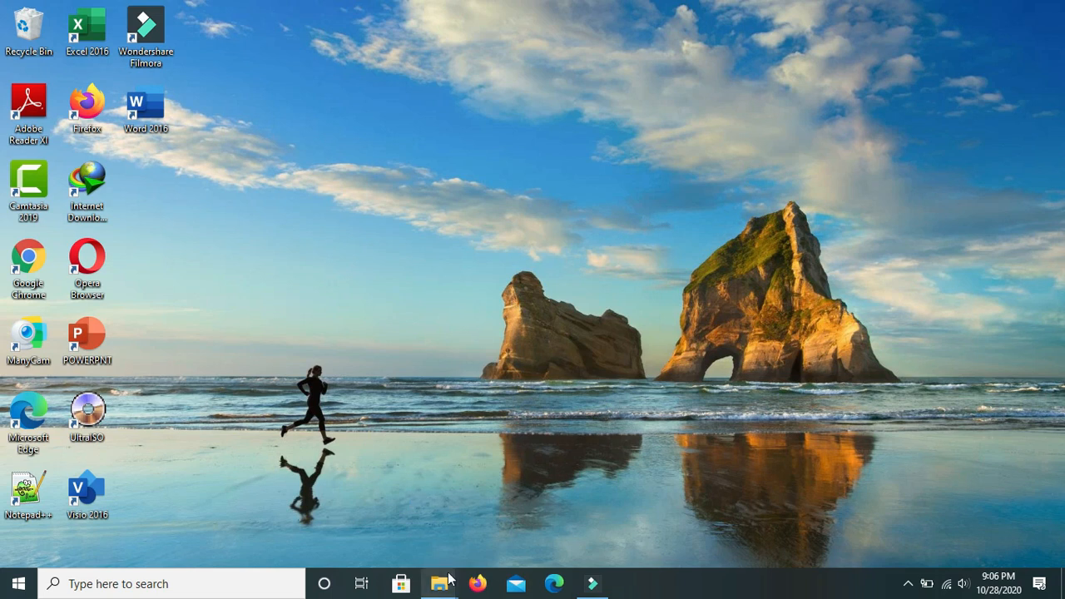
- Switch to File Explorer, close the Sound folder window, and go to This PC and the Documents folder in the remaining window
{"action": "mouse_move", "coordinate": [440, 583]}
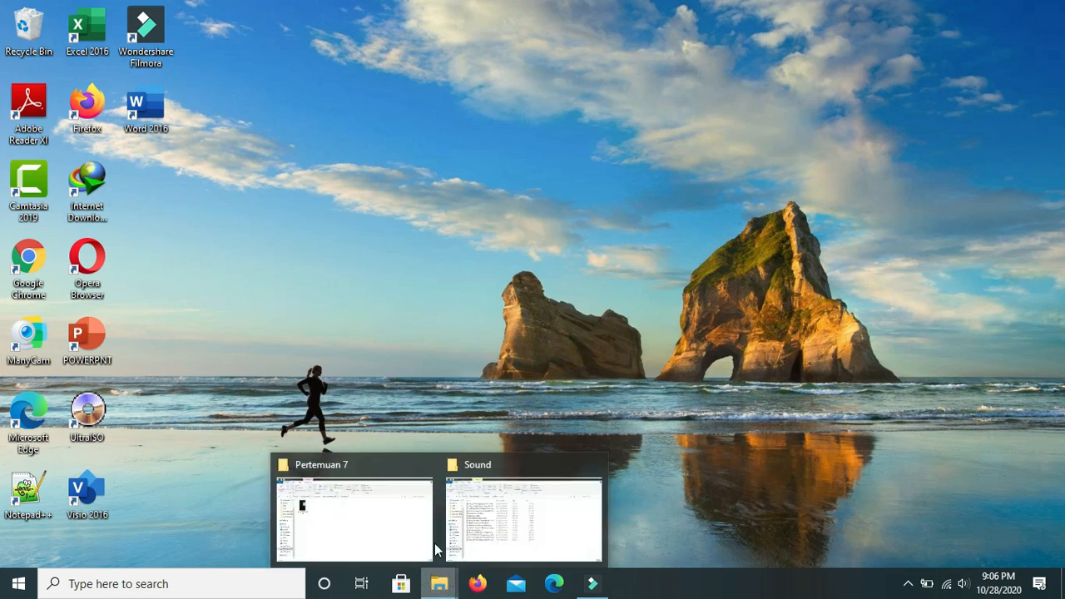
{"action": "left_click", "coordinate": [507, 532]}
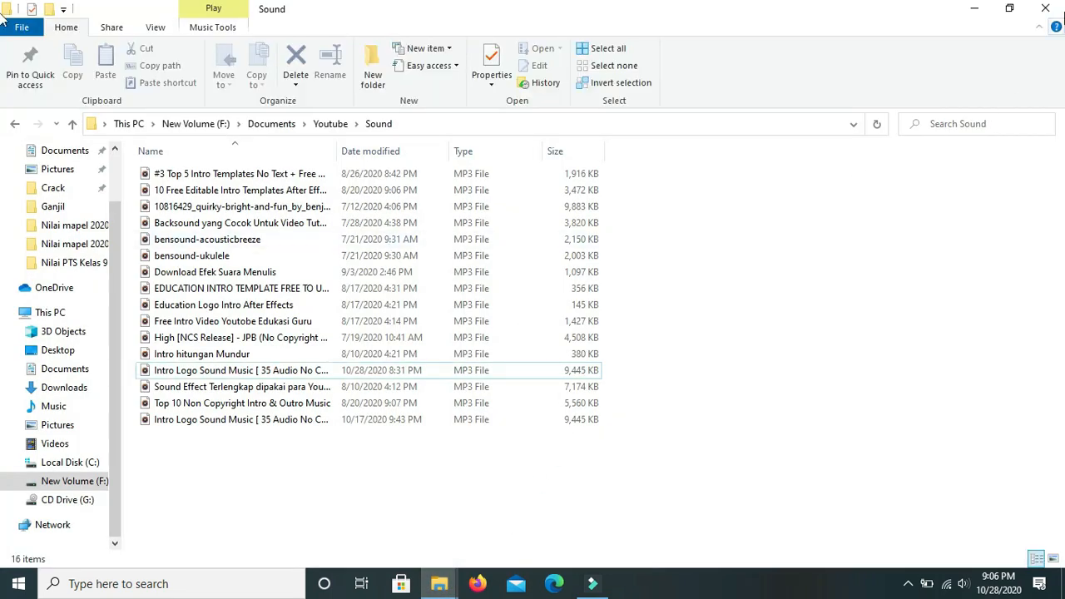
{"action": "left_click", "coordinate": [1045, 8]}
{"action": "left_click", "coordinate": [440, 583]}
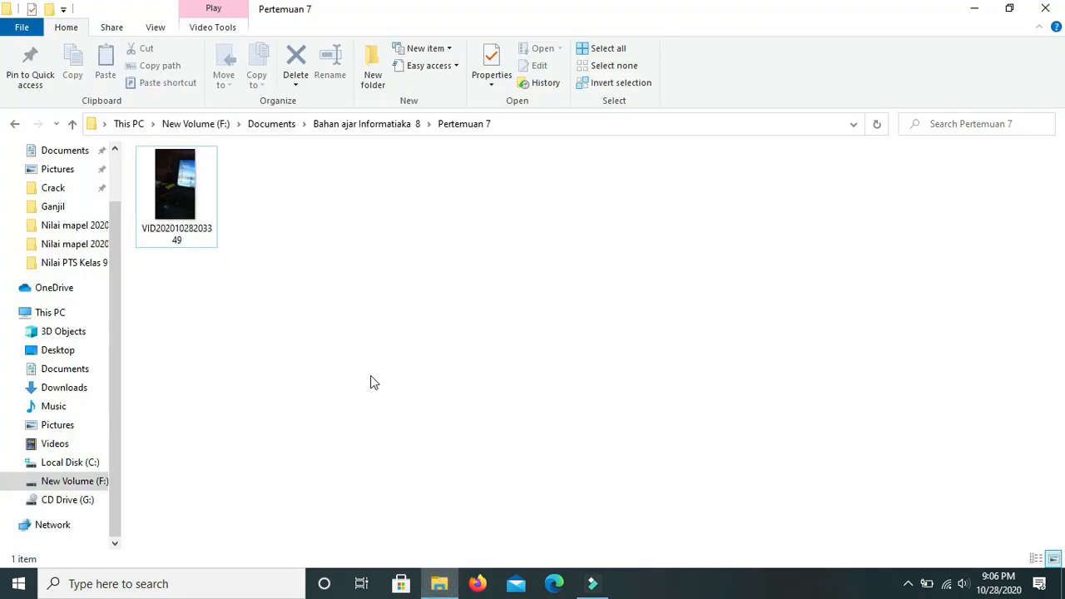
{"action": "scroll", "coordinate": [114, 268], "scroll_direction": "up", "scroll_amount": 2}
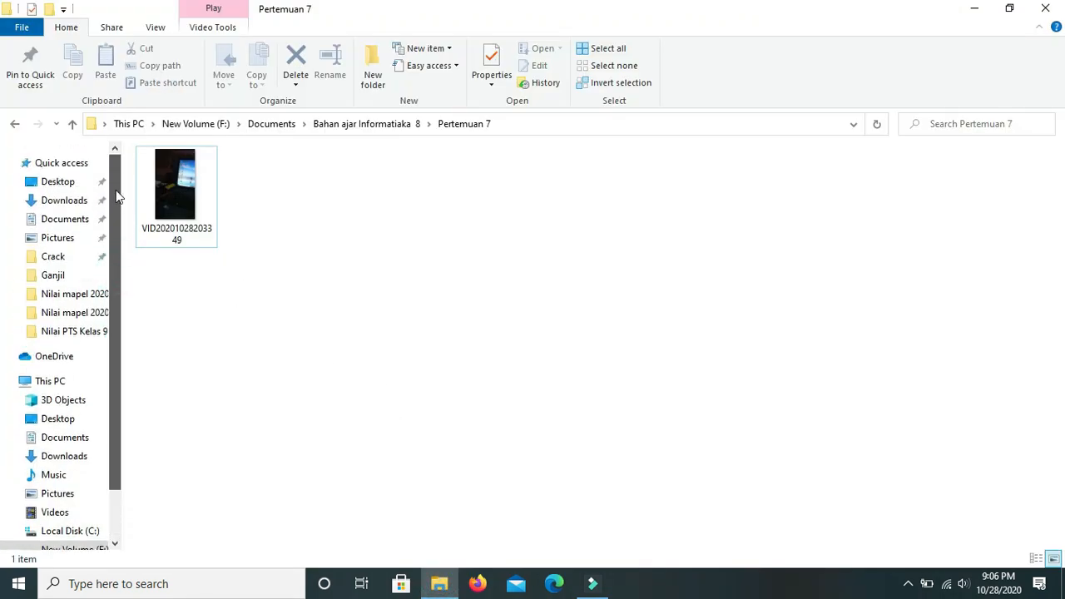
{"action": "left_click", "coordinate": [54, 383]}
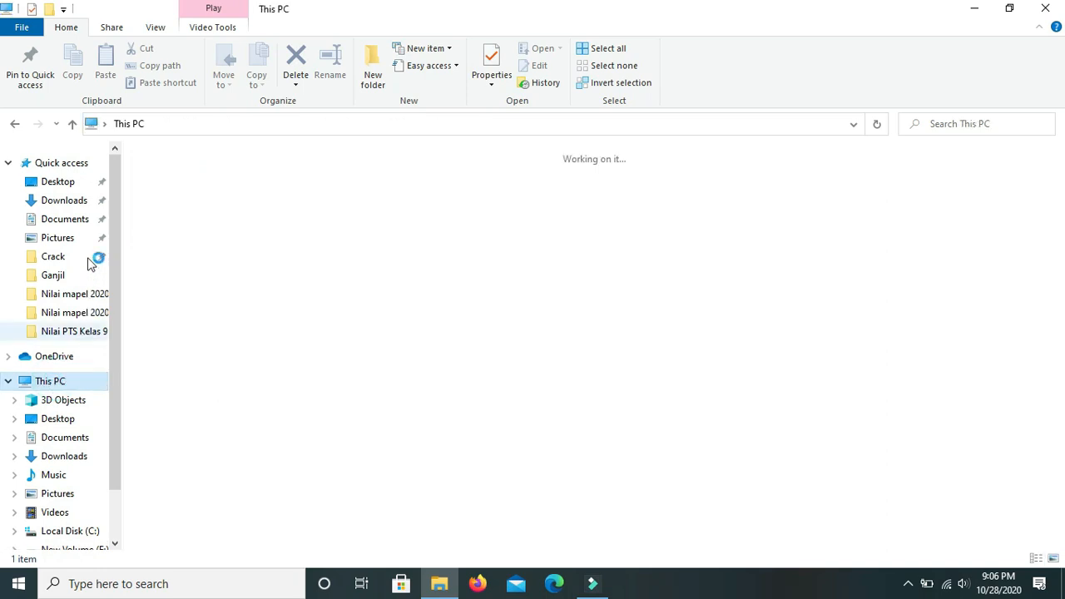
{"action": "left_click", "coordinate": [77, 219]}
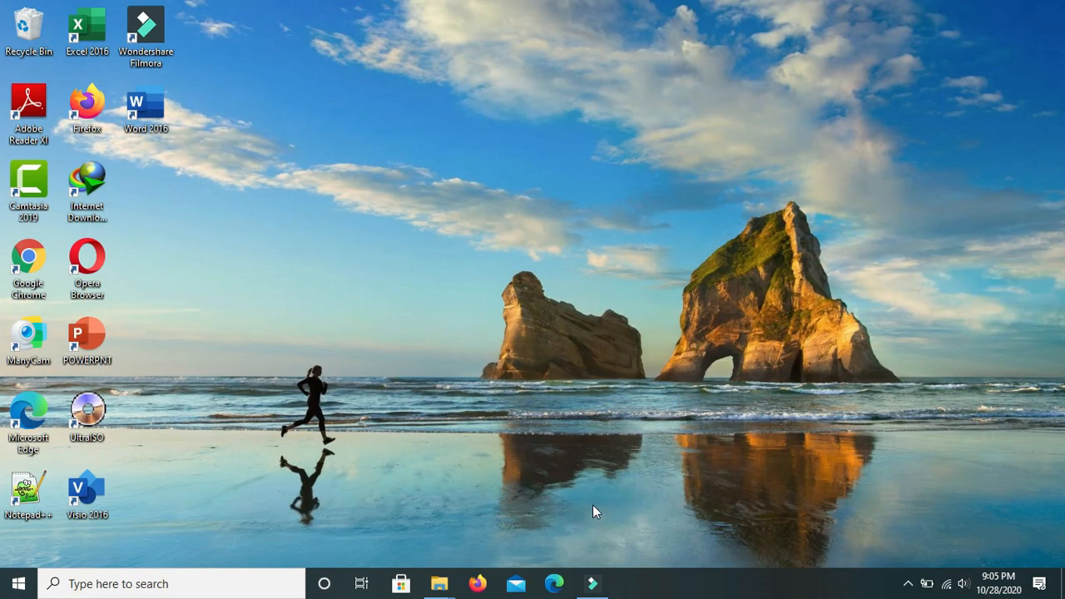
- Open the Ethernet page of the Network & Internet settings and go to its advanced sharing options
{"action": "right_click", "coordinate": [946, 583]}
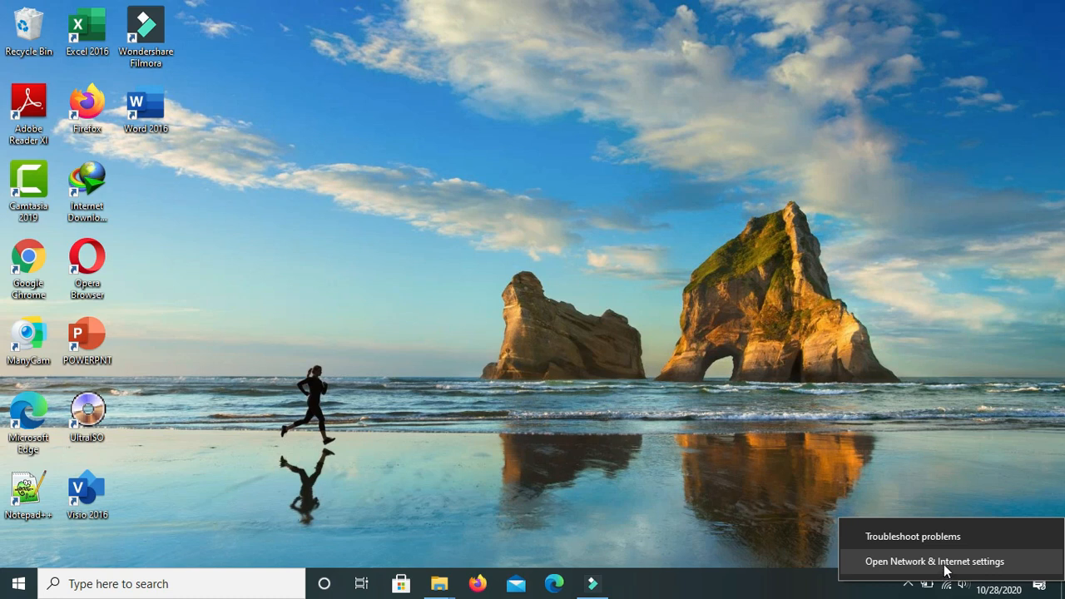
{"action": "left_click", "coordinate": [944, 564]}
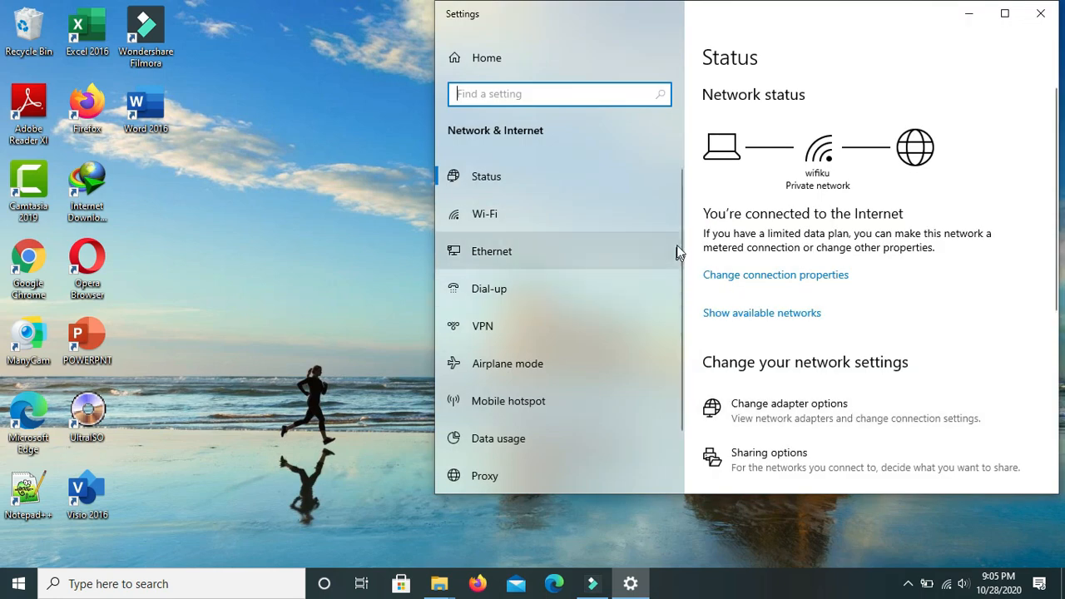
{"action": "left_click", "coordinate": [534, 248]}
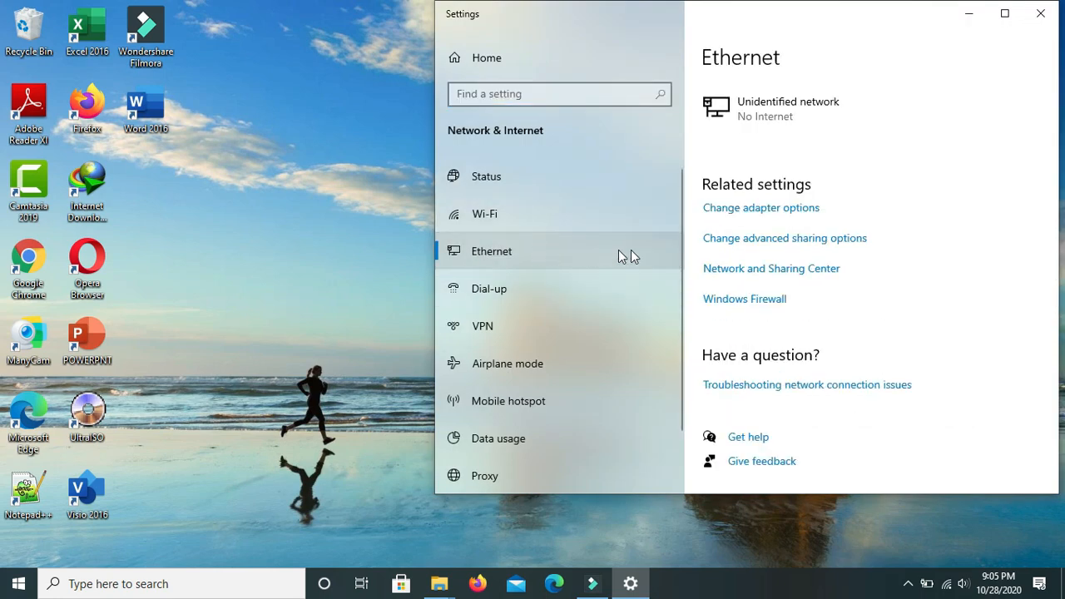
{"action": "left_click", "coordinate": [729, 247]}
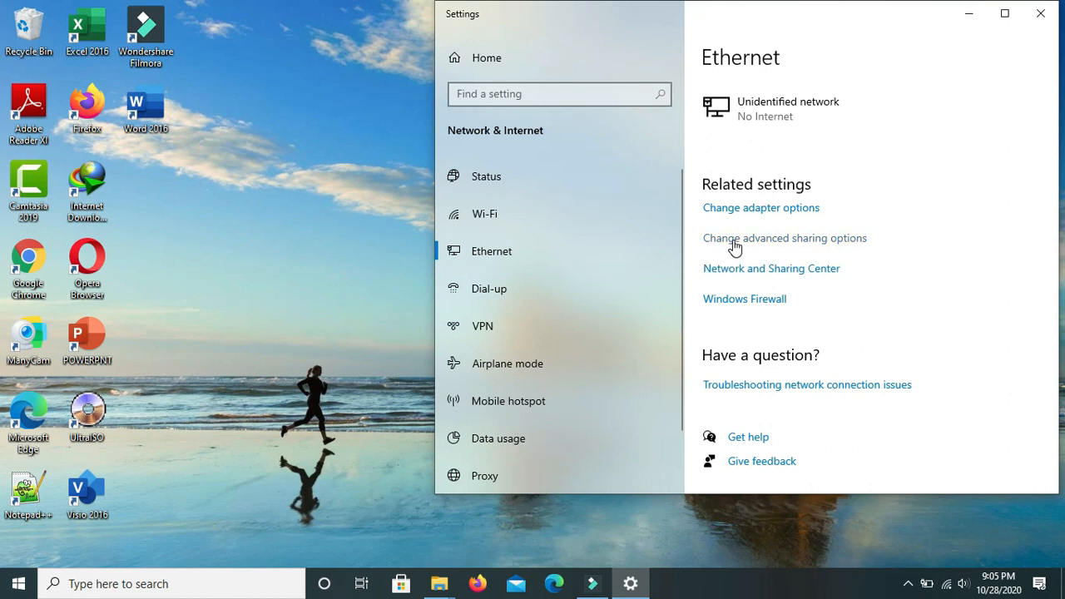
{"action": "left_click", "coordinate": [735, 247]}
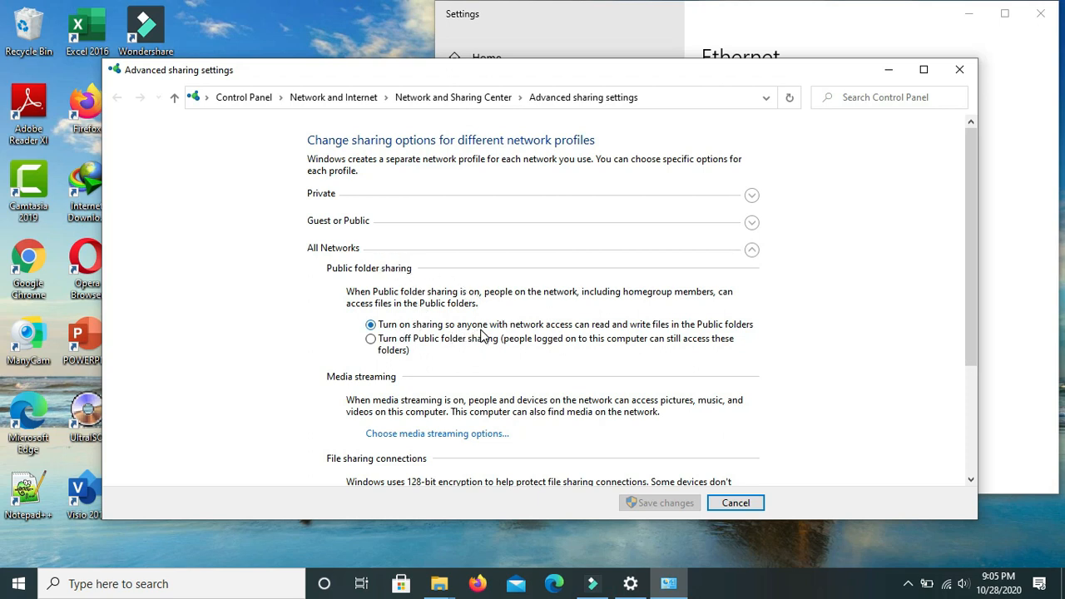
- Examine the All Networks options for public folder sharing, 128-bit encryption and password protected sharing, and cancel out of the dialog
{"action": "left_click_drag", "start_coordinate": [970, 335], "coordinate": [958, 417]}
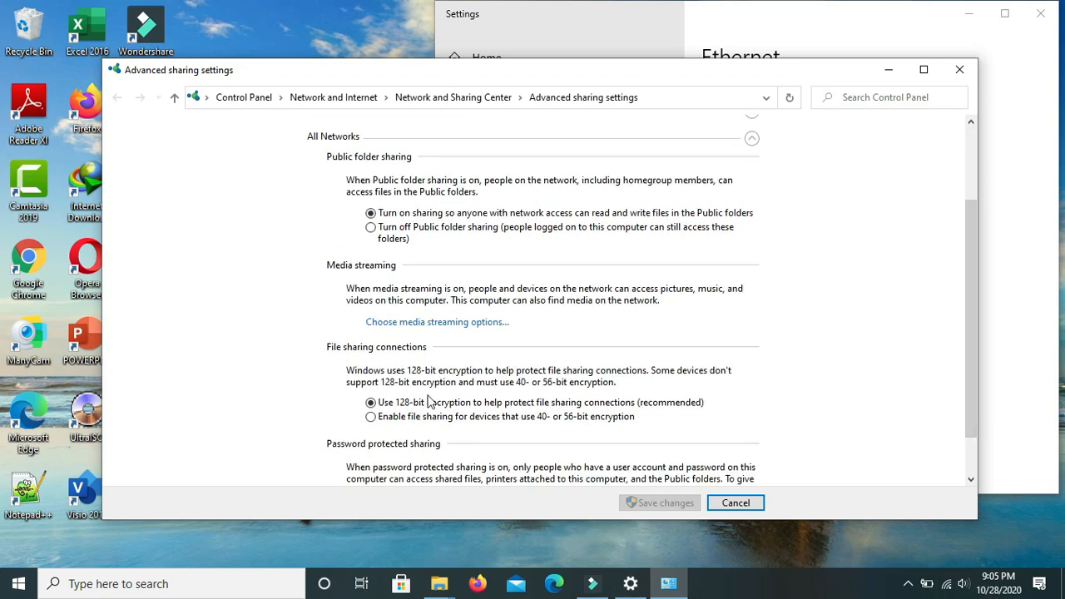
{"action": "scroll", "coordinate": [972, 420], "scroll_direction": "down", "scroll_amount": 2}
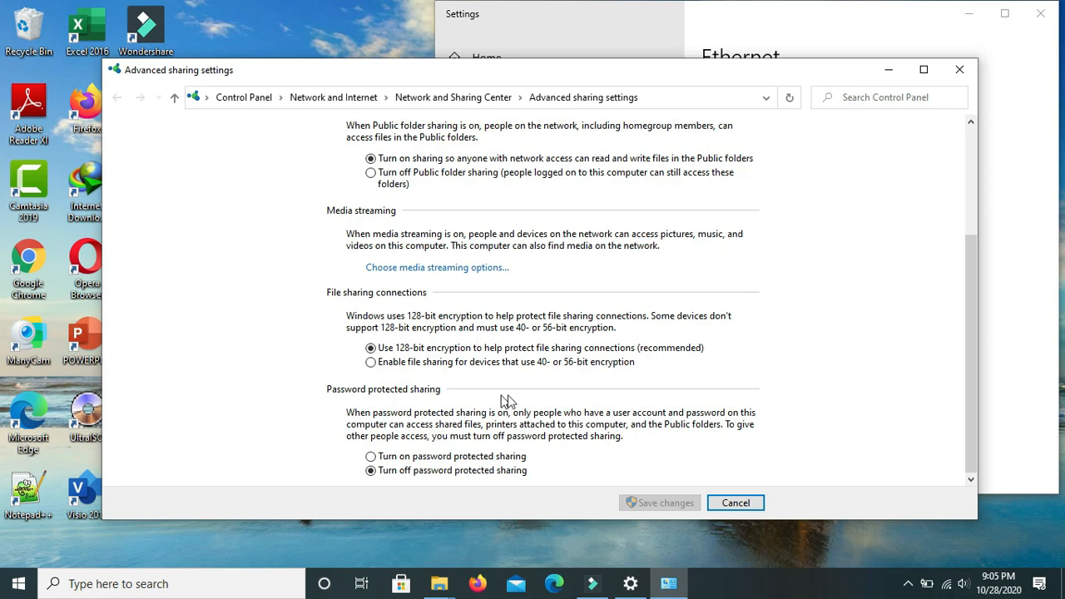
{"action": "left_click_drag", "start_coordinate": [969, 347], "coordinate": [988, 198]}
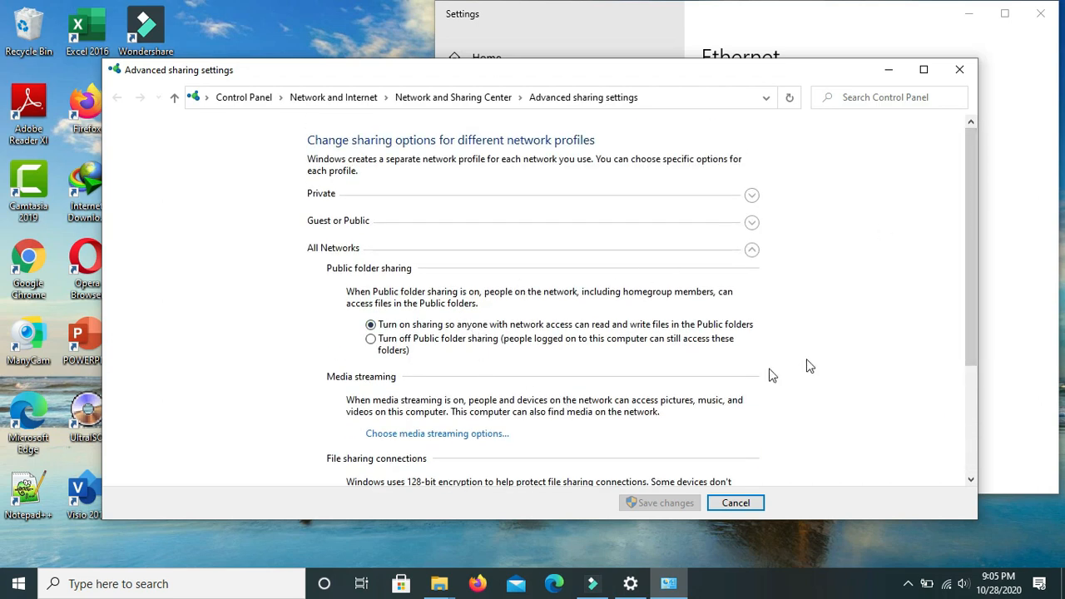
{"action": "left_click_drag", "start_coordinate": [970, 242], "coordinate": [974, 343]}
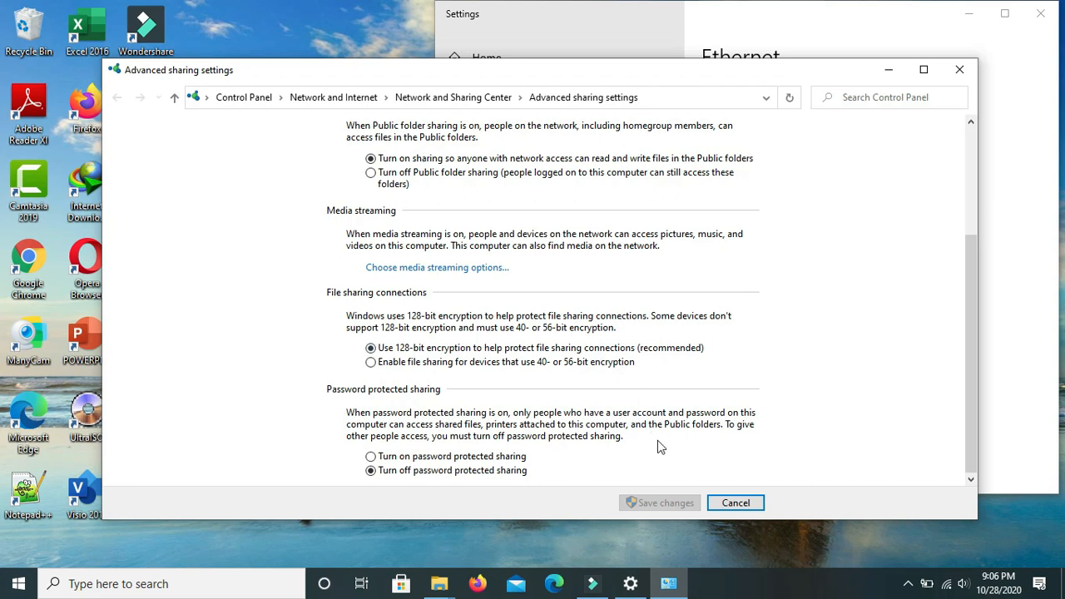
{"action": "left_click", "coordinate": [670, 495]}
{"action": "left_click", "coordinate": [717, 499]}
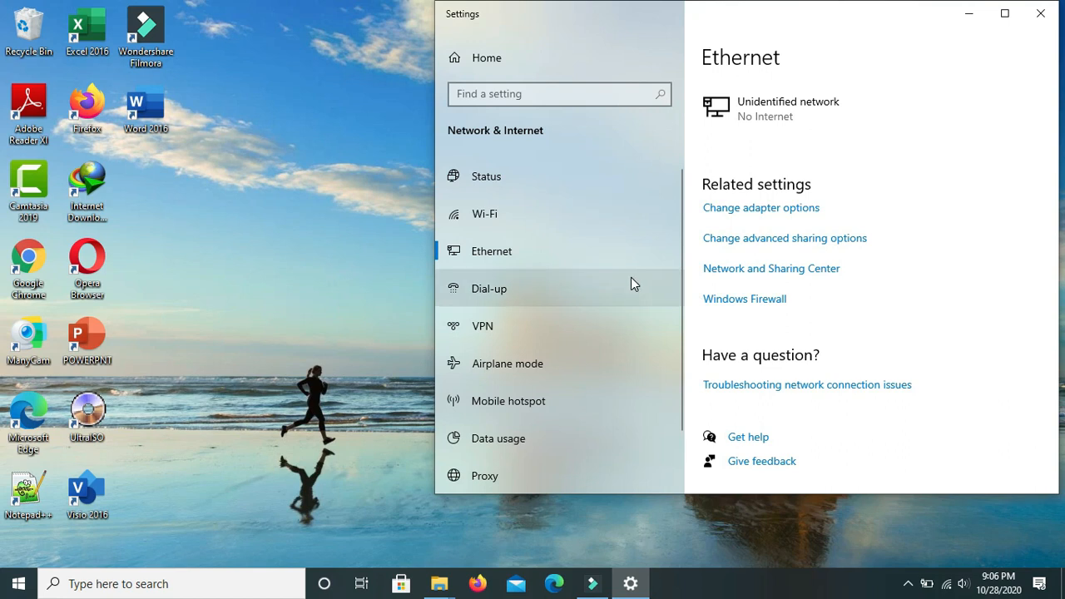
- Open the Windows Firewall page, check the firewall status of the domain, private and public networks, and close it
{"action": "left_click", "coordinate": [733, 310]}
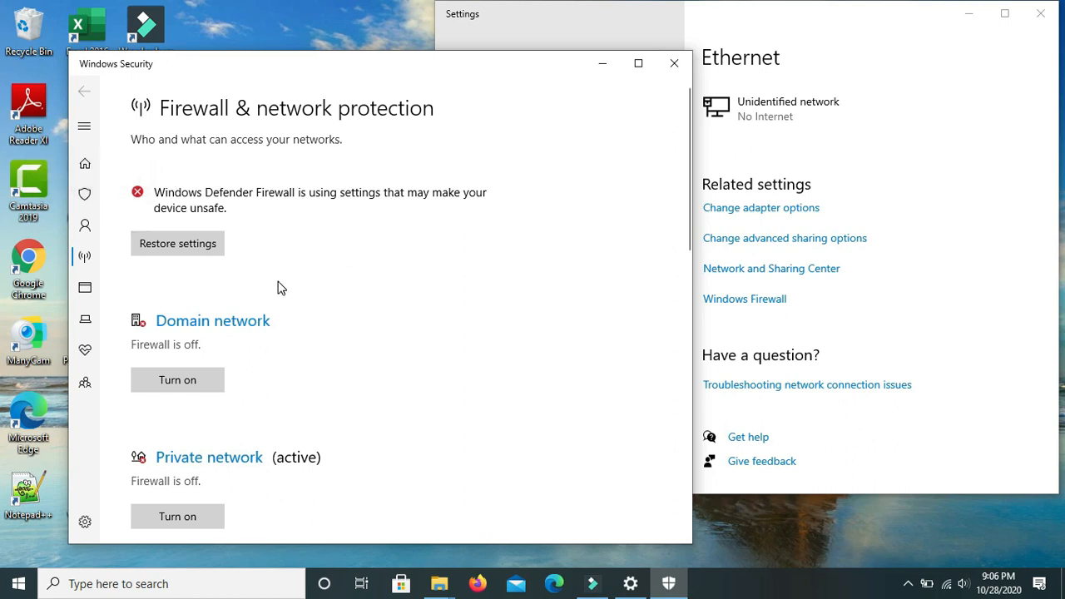
{"action": "scroll", "coordinate": [249, 287], "scroll_direction": "down", "scroll_amount": 3}
{"action": "scroll", "coordinate": [238, 195], "scroll_direction": "up", "scroll_amount": 1}
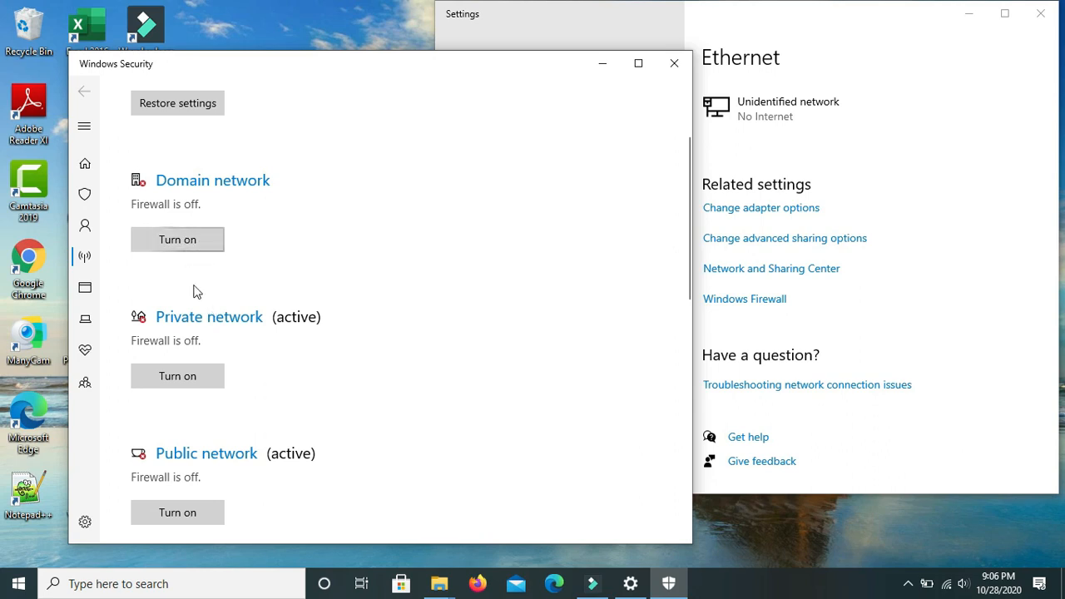
{"action": "scroll", "coordinate": [198, 379], "scroll_direction": "down", "scroll_amount": 3}
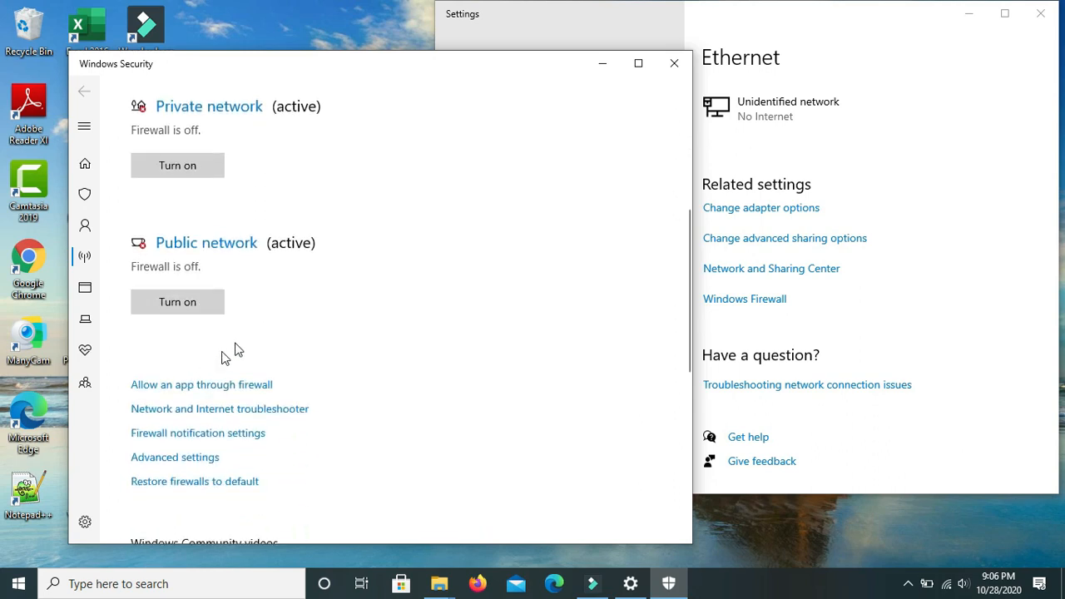
{"action": "scroll", "coordinate": [283, 293], "scroll_direction": "up", "scroll_amount": 1}
{"action": "scroll", "coordinate": [283, 291], "scroll_direction": "up", "scroll_amount": 5}
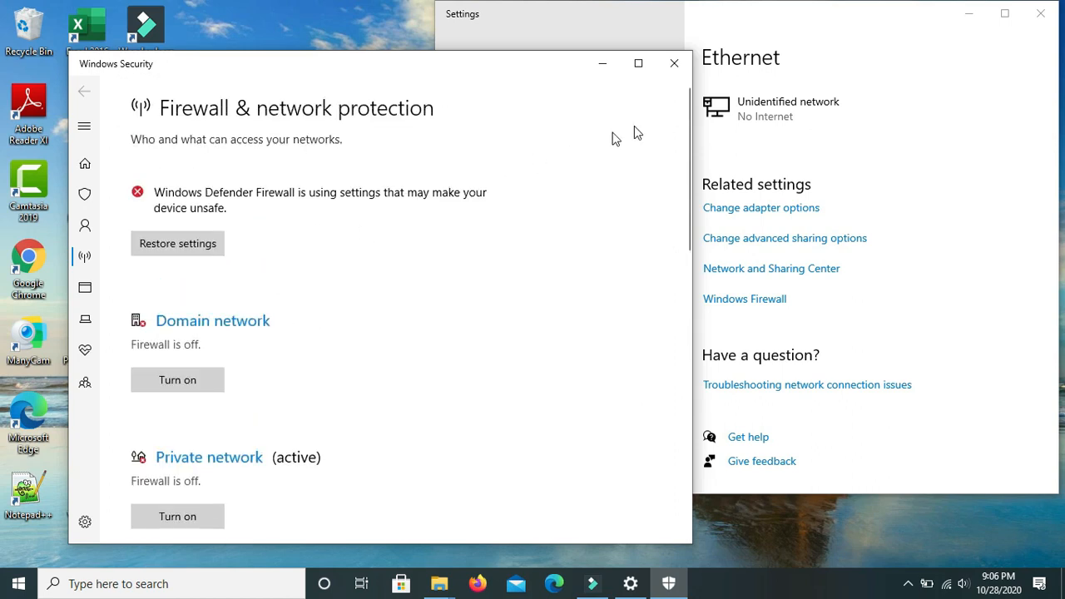
{"action": "left_click", "coordinate": [682, 65]}
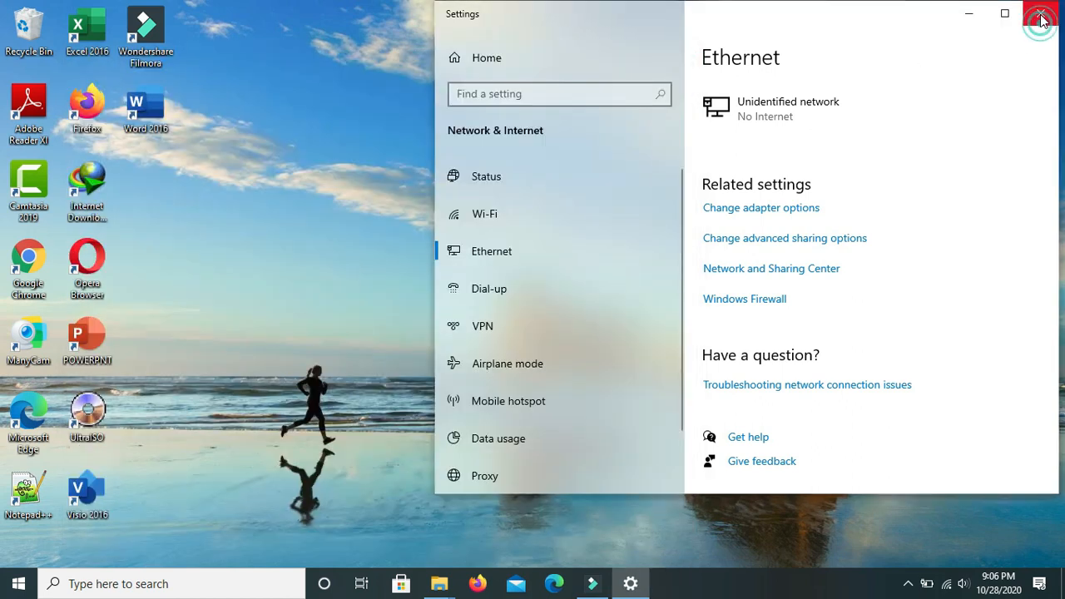
- Close the Settings window, open the Documents folder in File Explorer, and create a new folder named sharing in it
{"action": "left_click", "coordinate": [1040, 13]}
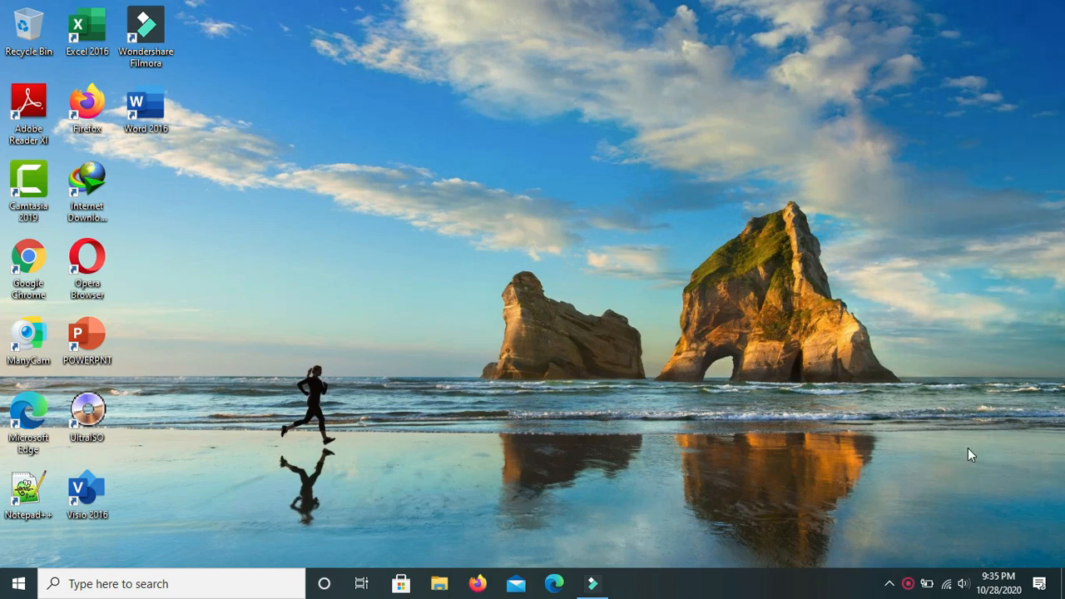
{"action": "left_click", "coordinate": [437, 586]}
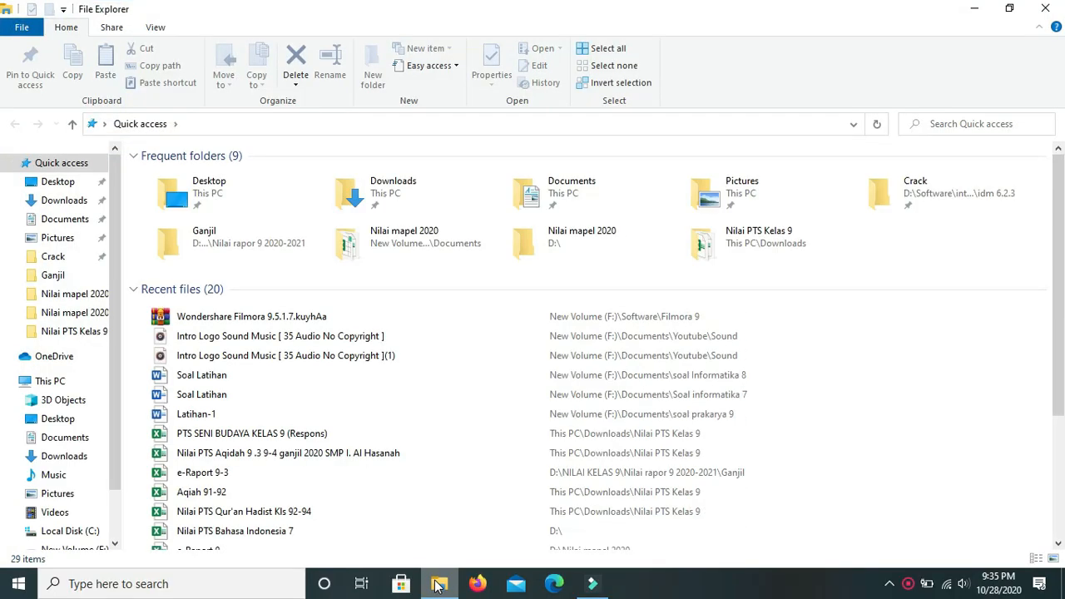
{"action": "left_click", "coordinate": [82, 437]}
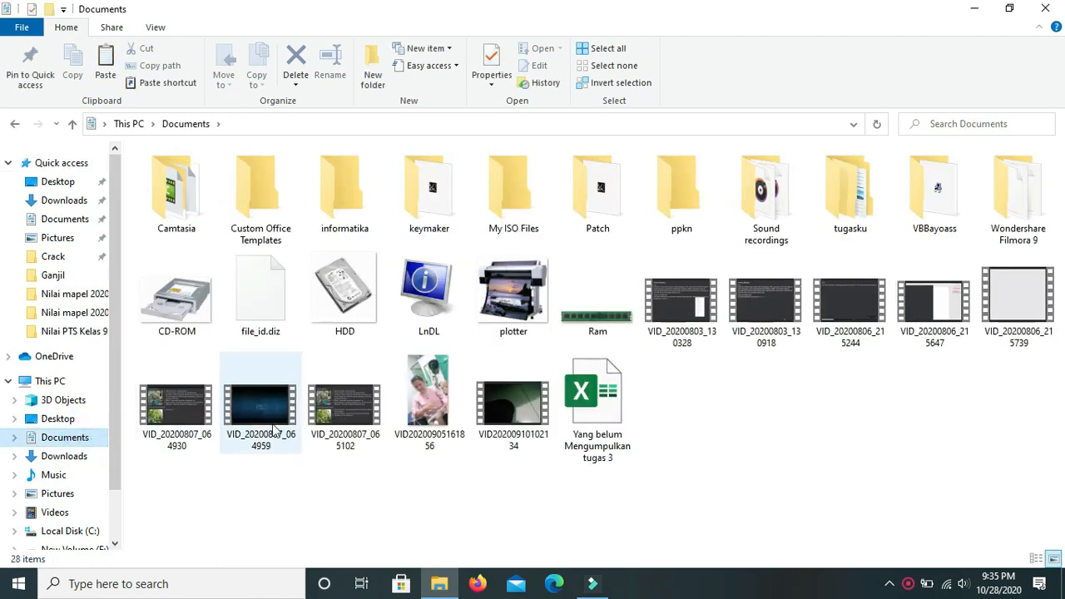
{"action": "right_click", "coordinate": [737, 484]}
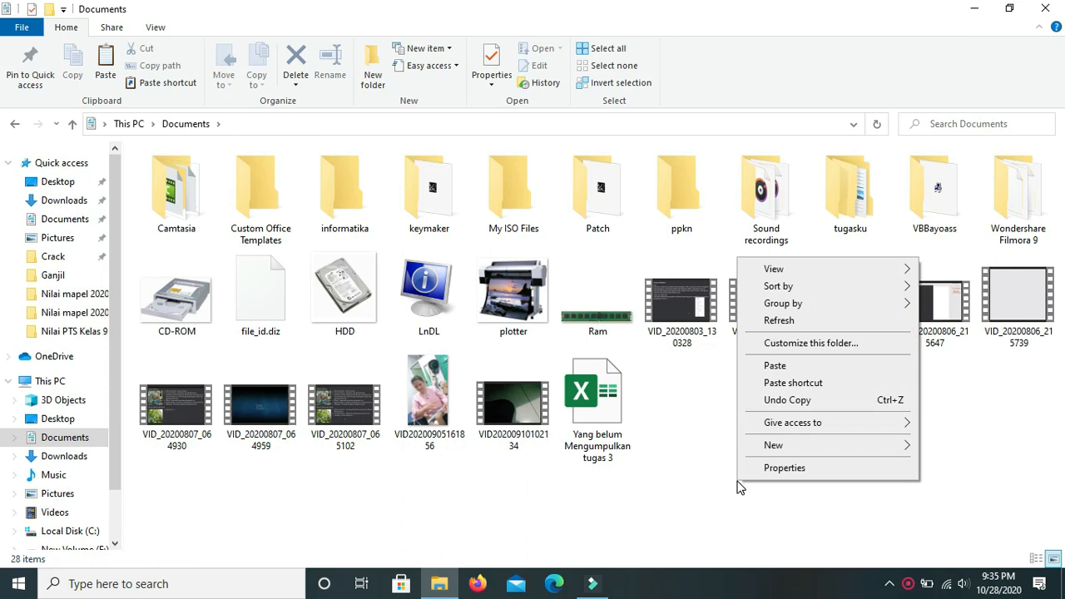
{"action": "left_click", "coordinate": [816, 443]}
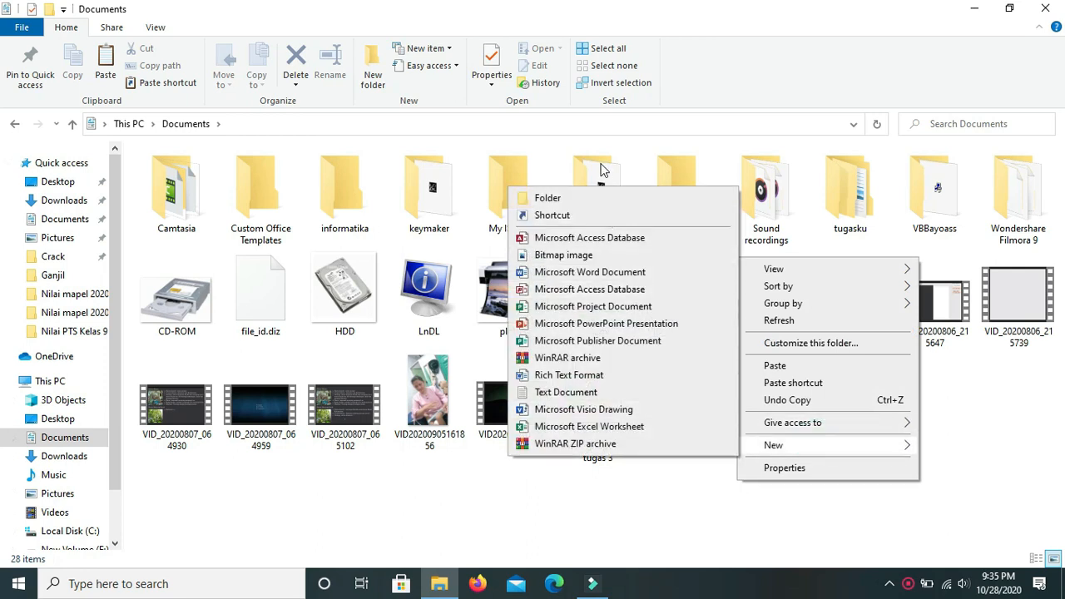
{"action": "left_click", "coordinate": [603, 197]}
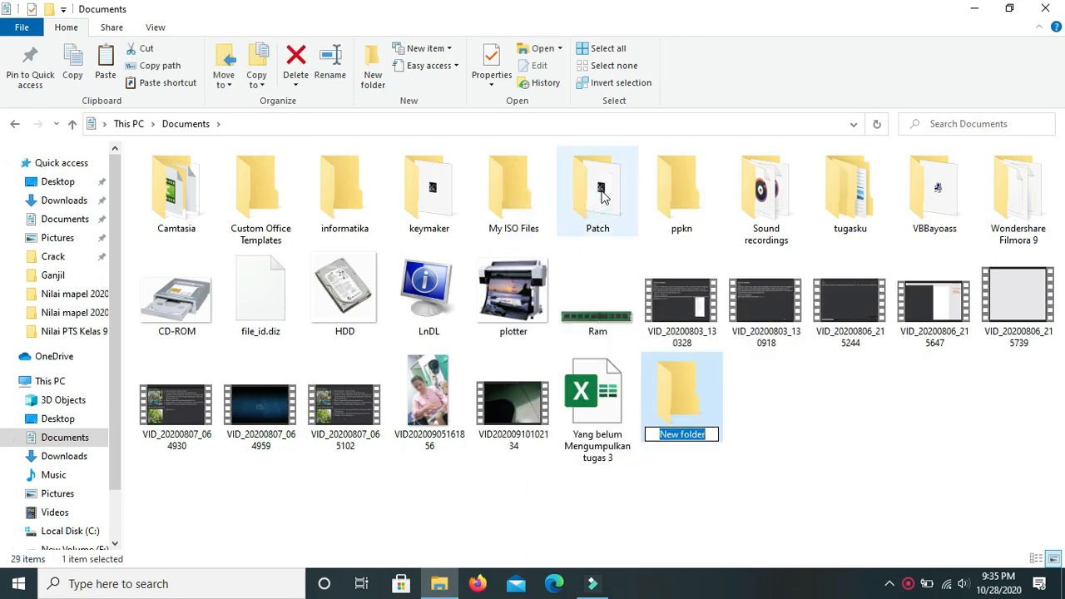
{"action": "type", "text": "sharing"}
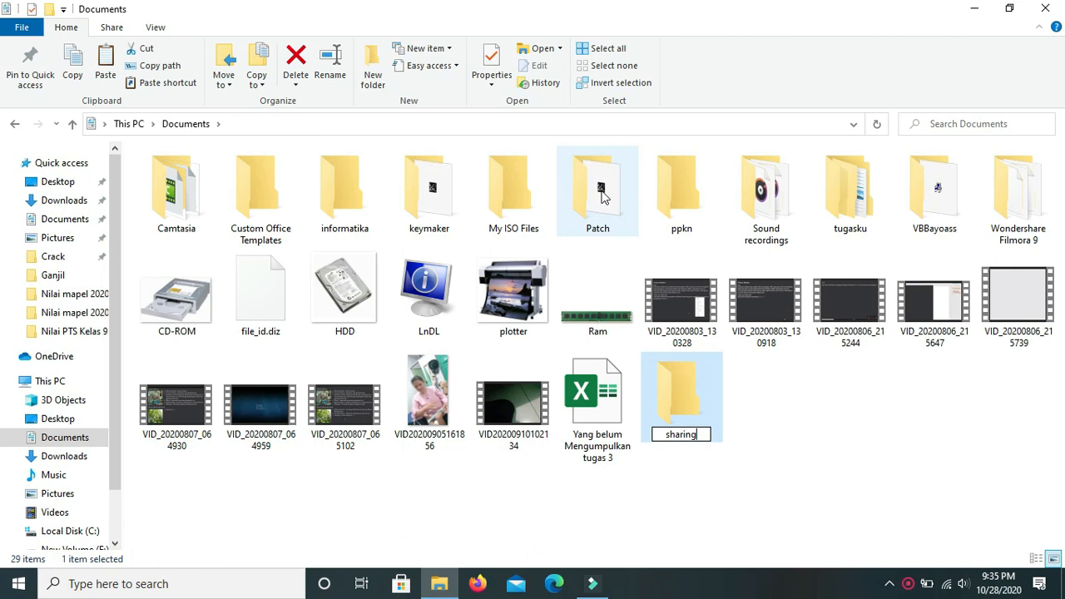
{"action": "key", "text": "Return"}
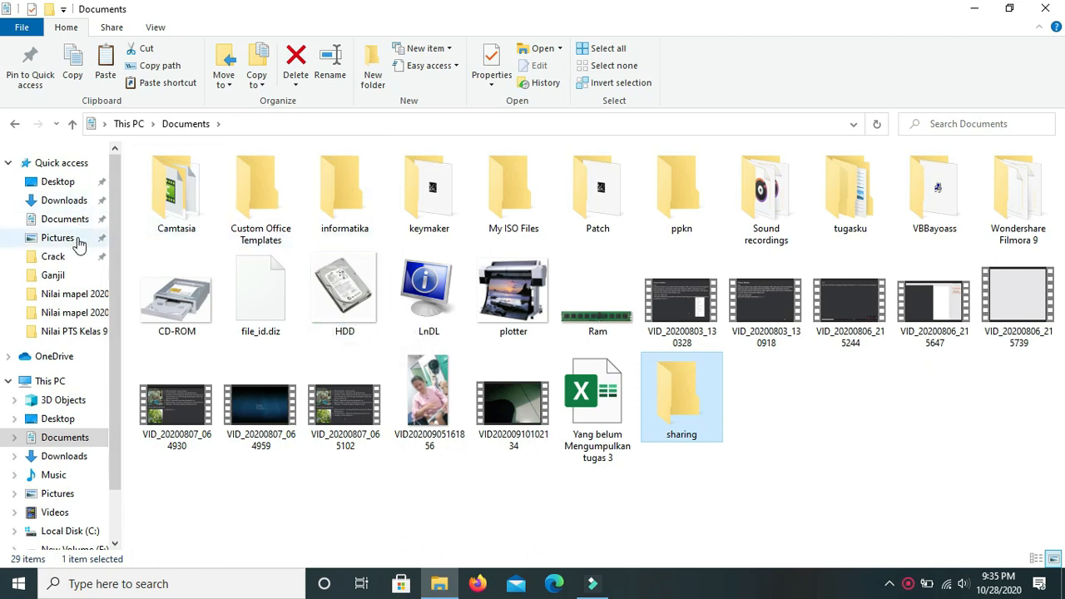
{"action": "left_click", "coordinate": [80, 438]}
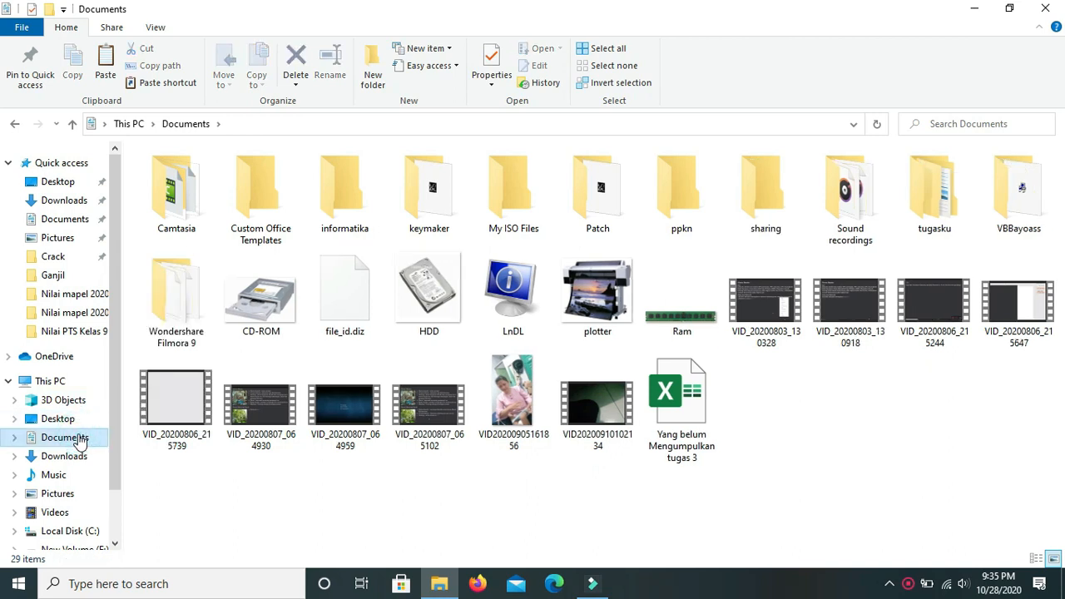
{"action": "left_click", "coordinate": [675, 423]}
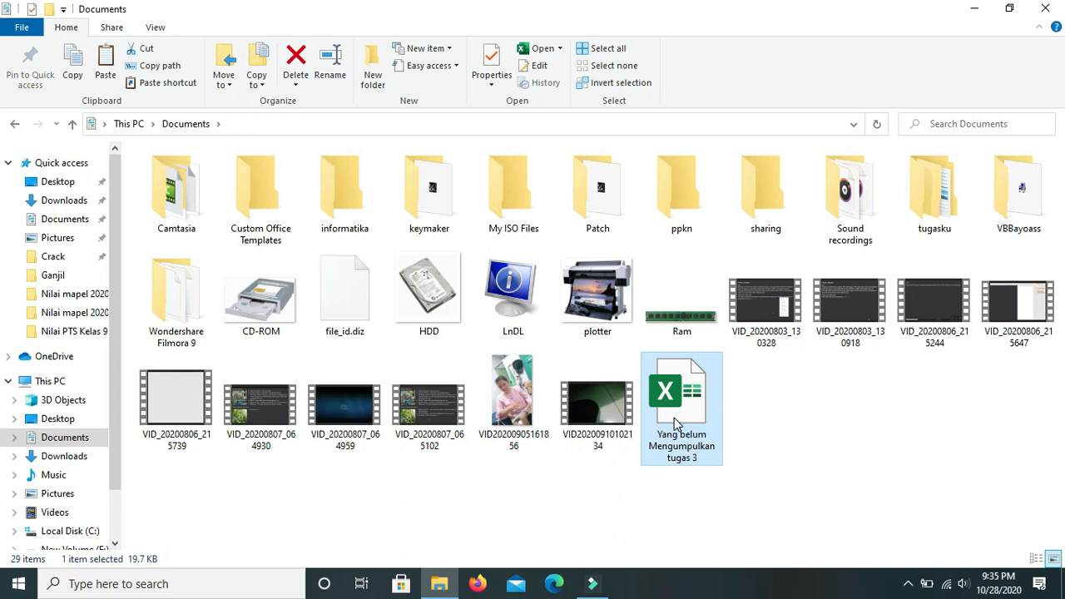
{"action": "right_click", "coordinate": [675, 424]}
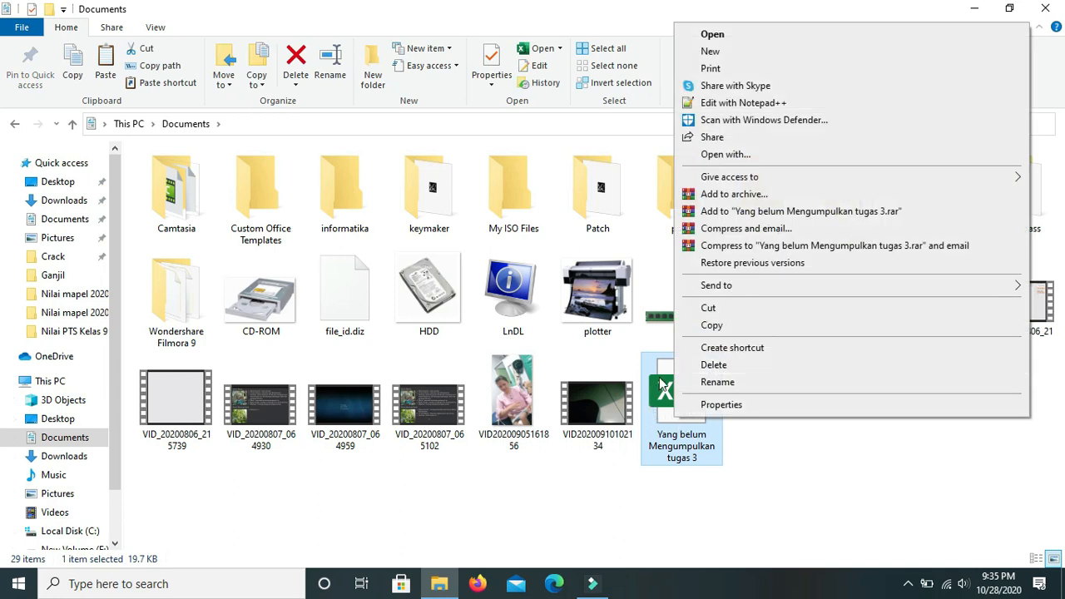
{"action": "left_click", "coordinate": [600, 495]}
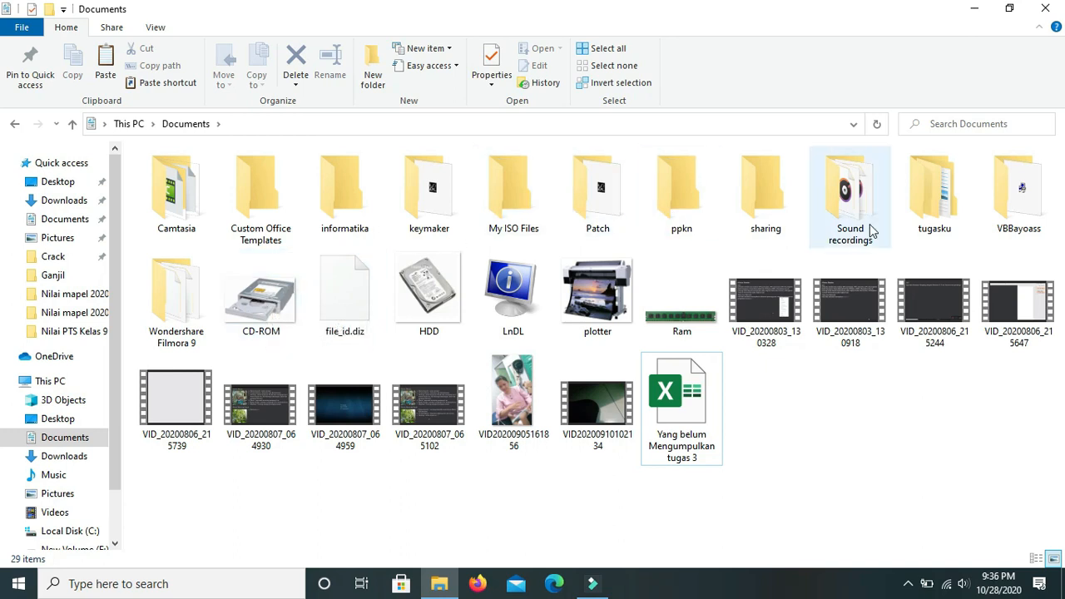
{"action": "left_click", "coordinate": [930, 198]}
{"action": "double_click", "coordinate": [929, 198]}
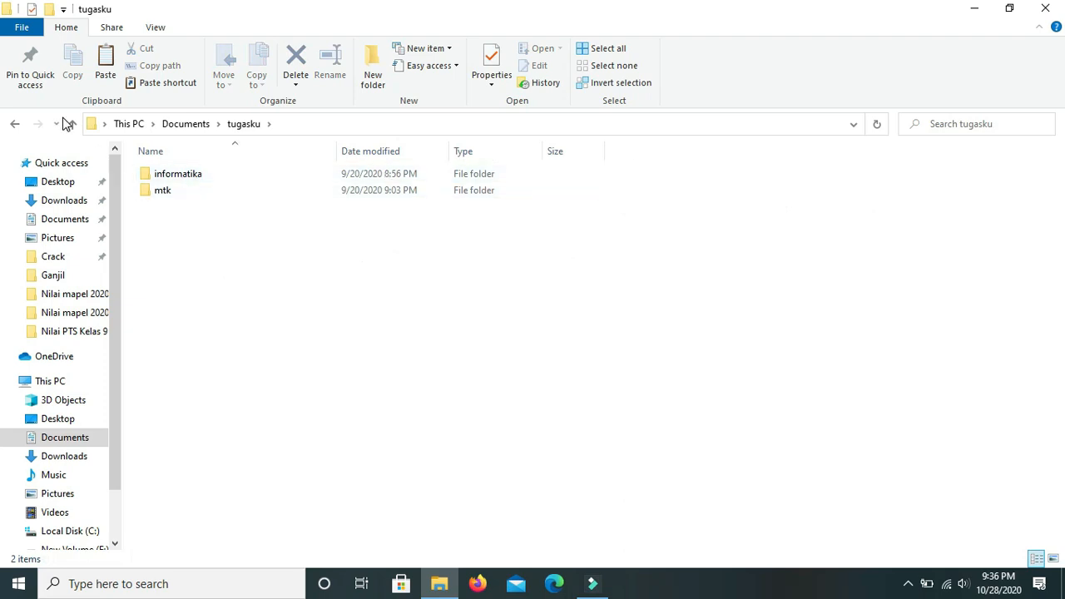
{"action": "left_click", "coordinate": [15, 124]}
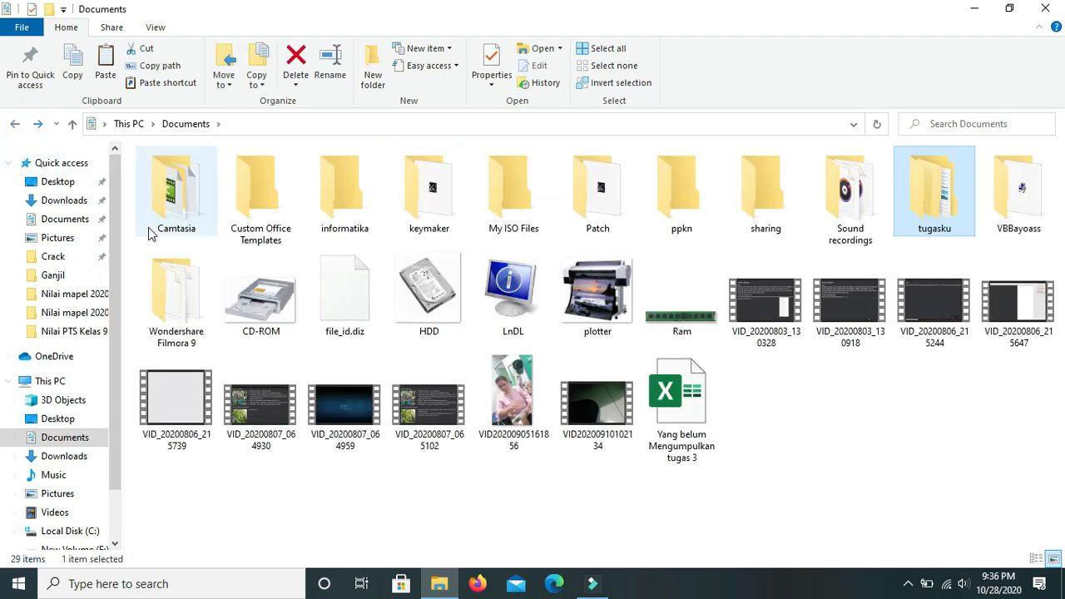
- Move the Excel file "Yang belum Mengumpulkan tugas 3" from Documents into the sharing folder and close the window
{"action": "left_click", "coordinate": [678, 425]}
{"action": "right_click", "coordinate": [677, 423]}
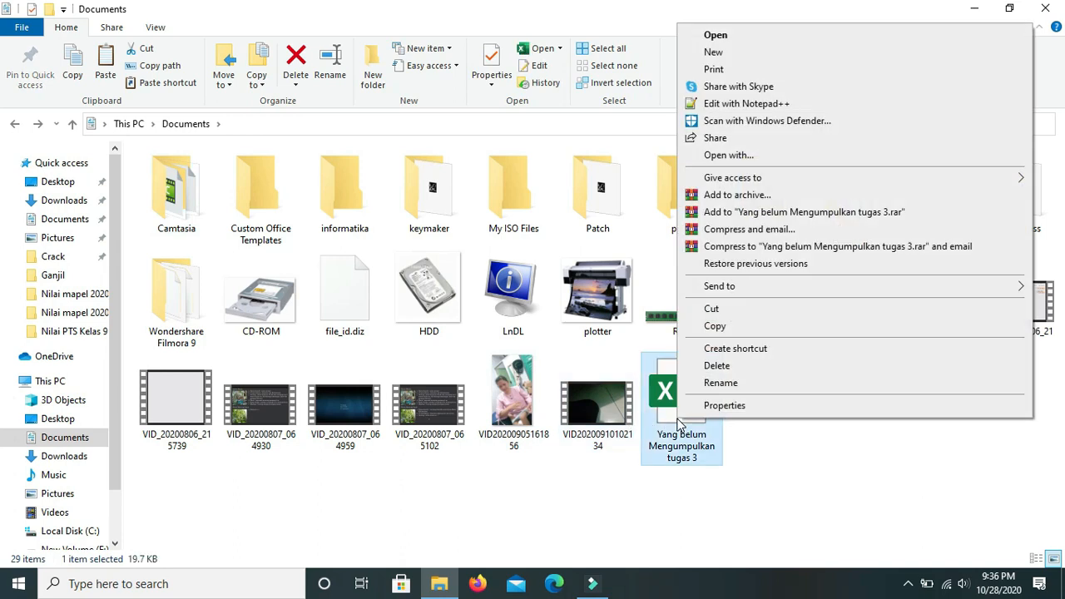
{"action": "left_click", "coordinate": [713, 310]}
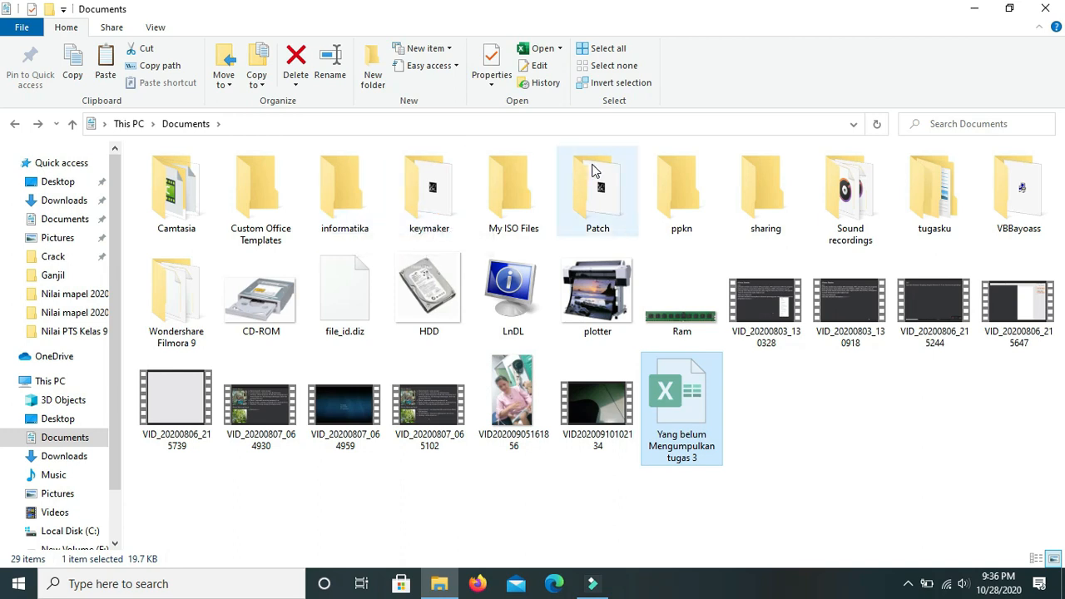
{"action": "double_click", "coordinate": [744, 172]}
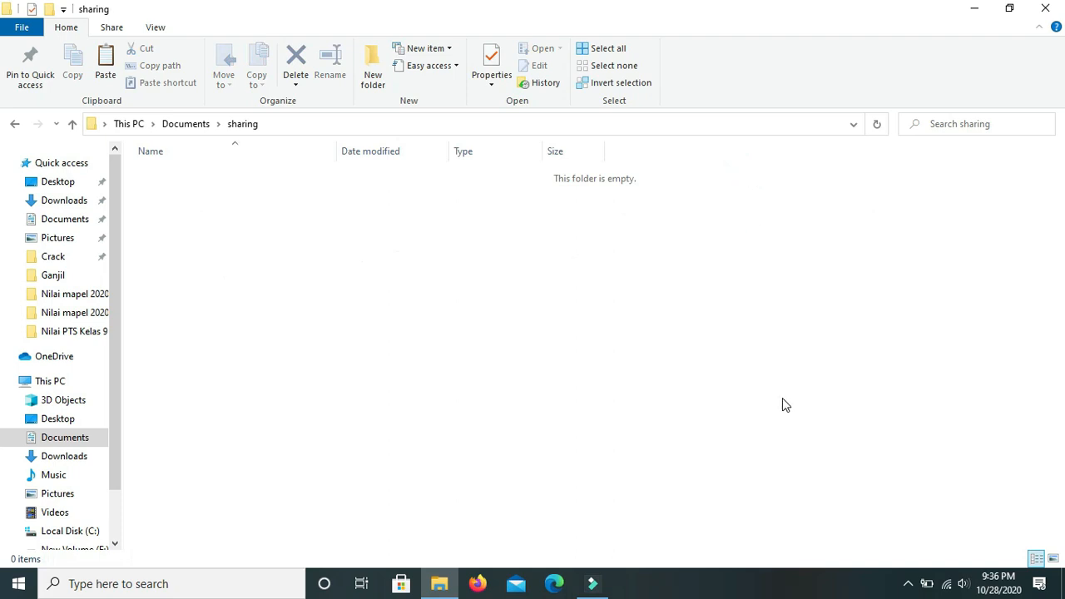
{"action": "key", "text": "ctrl+v"}
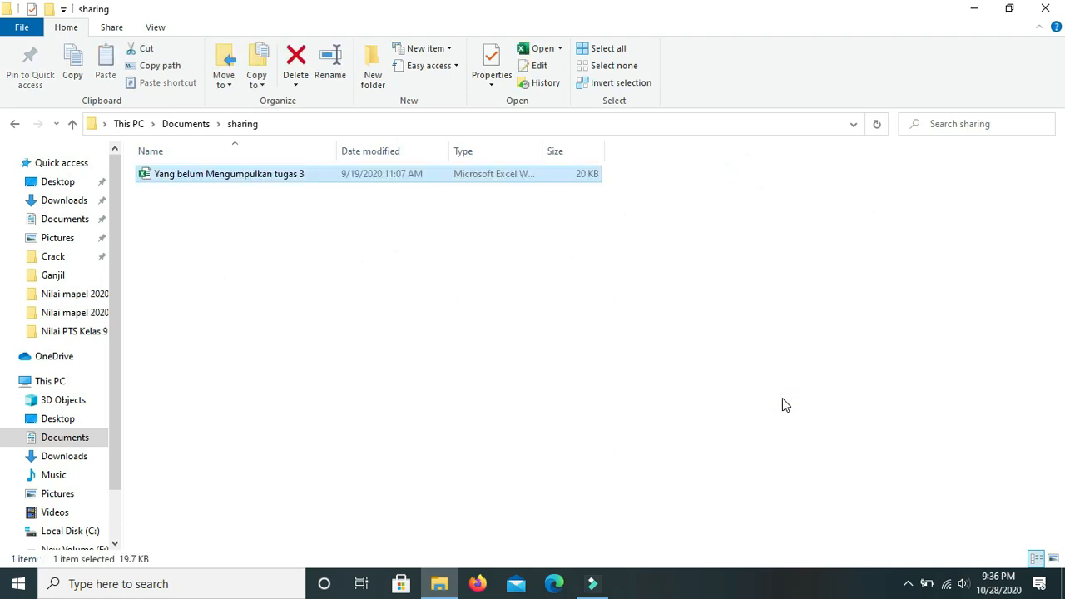
{"action": "left_click", "coordinate": [1045, 8]}
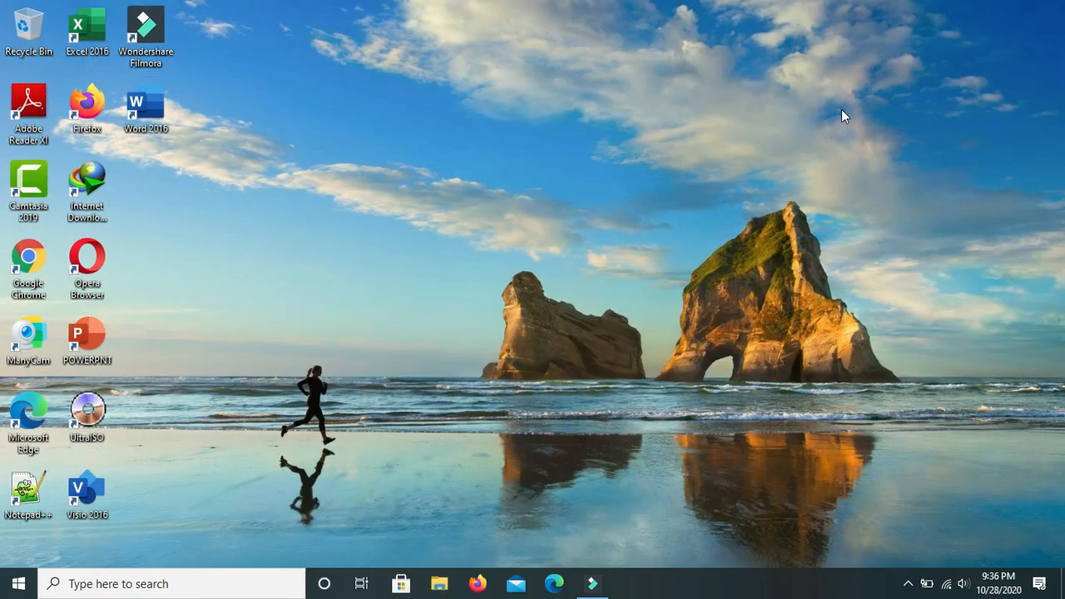
- Reopen the Documents folder in File Explorer and start giving specific people network access to the sharing folder
{"action": "left_click", "coordinate": [442, 584]}
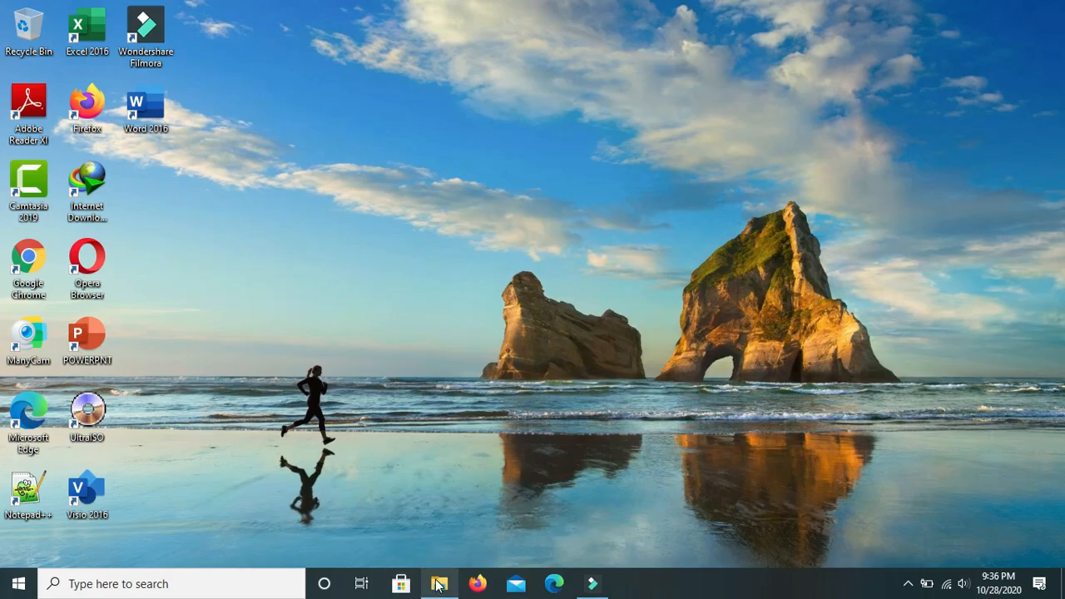
{"action": "left_click", "coordinate": [438, 583]}
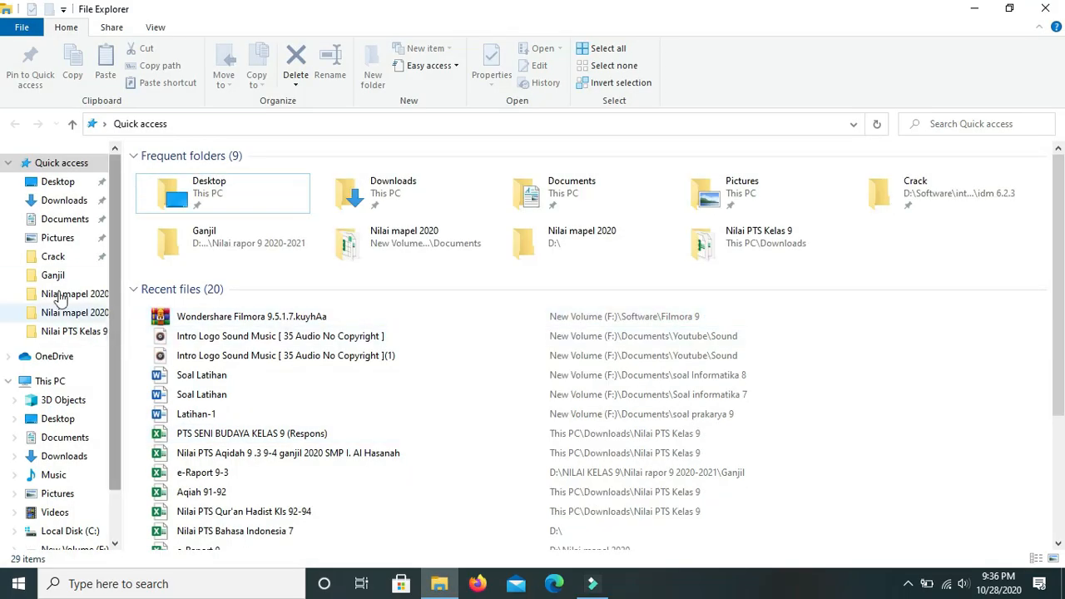
{"action": "left_click", "coordinate": [74, 219]}
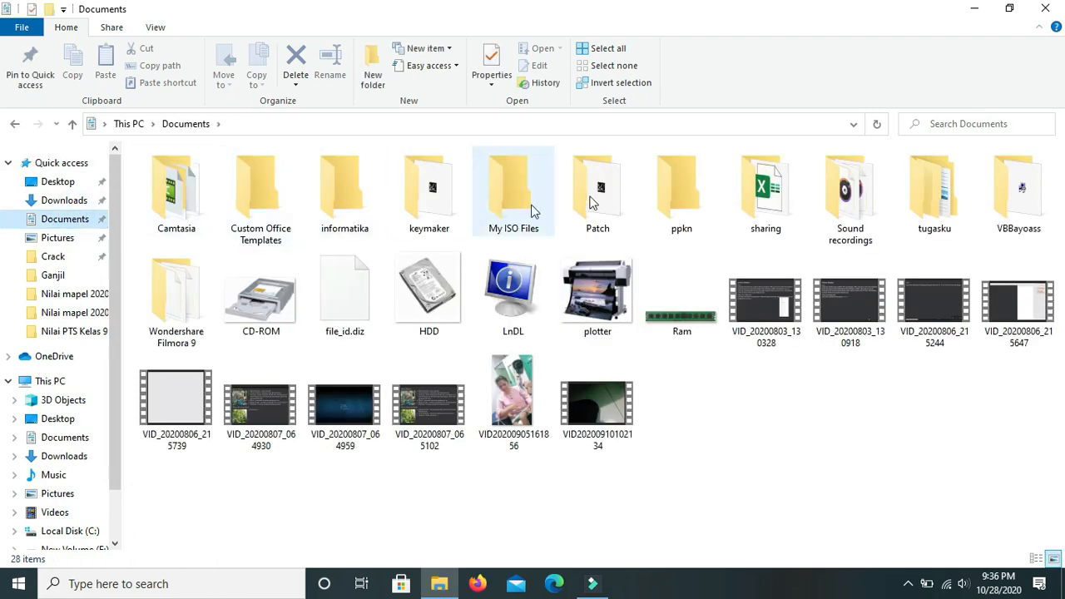
{"action": "right_click", "coordinate": [766, 211]}
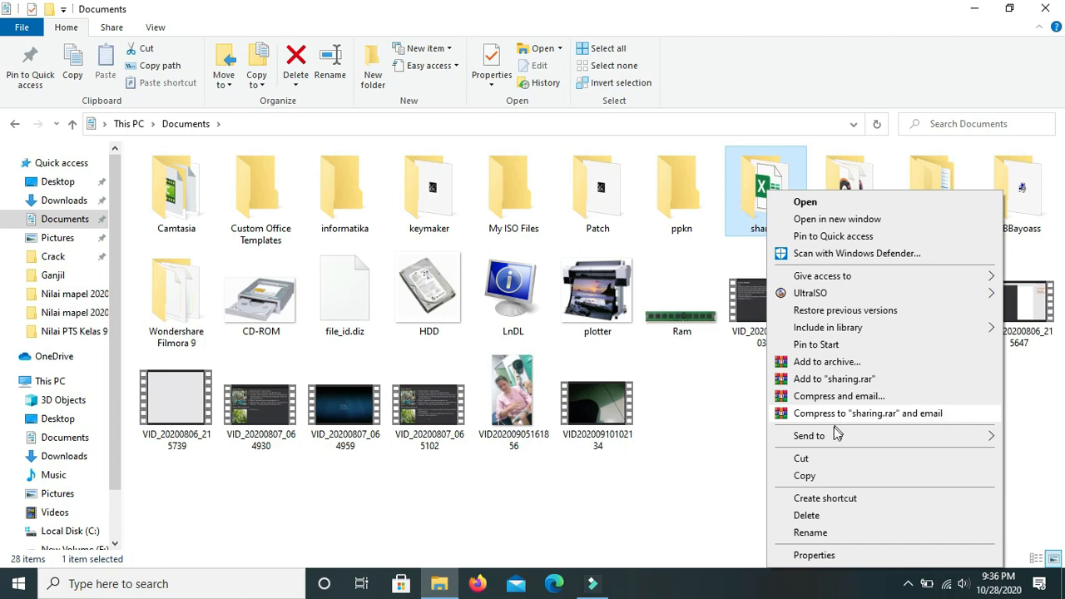
{"action": "mouse_move", "coordinate": [862, 280]}
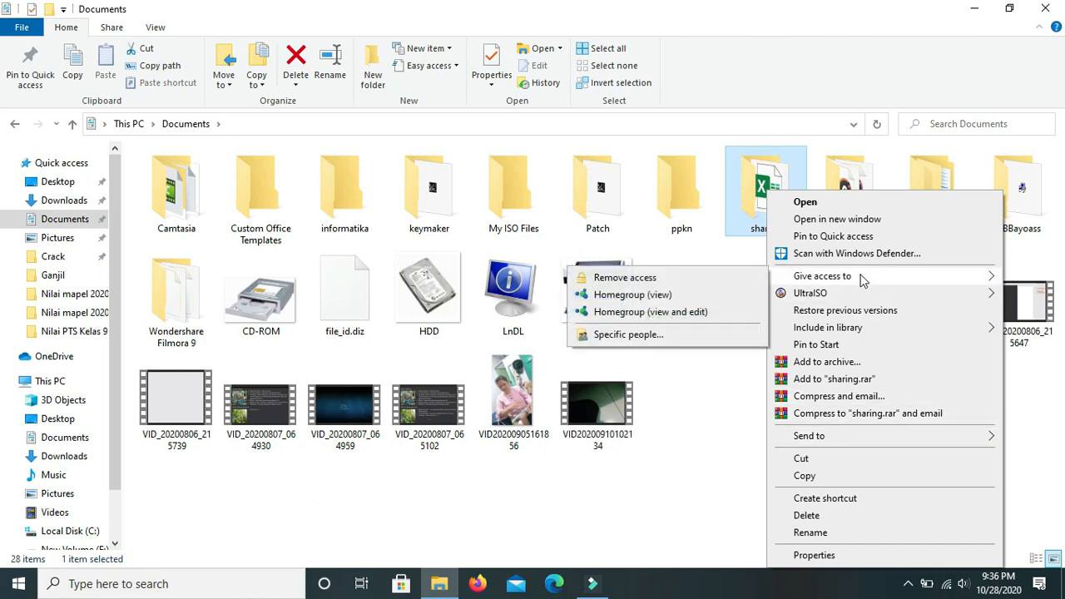
{"action": "left_click", "coordinate": [647, 336]}
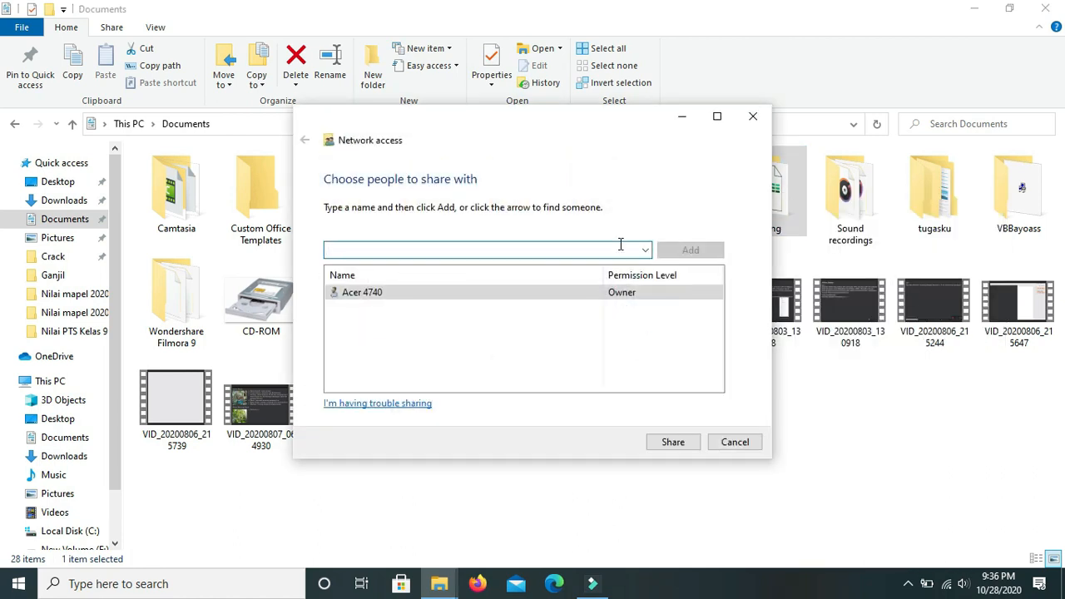
- Add Everyone with the Read/Write permission level, share the folder, and finish the network access dialog
{"action": "left_click", "coordinate": [645, 250]}
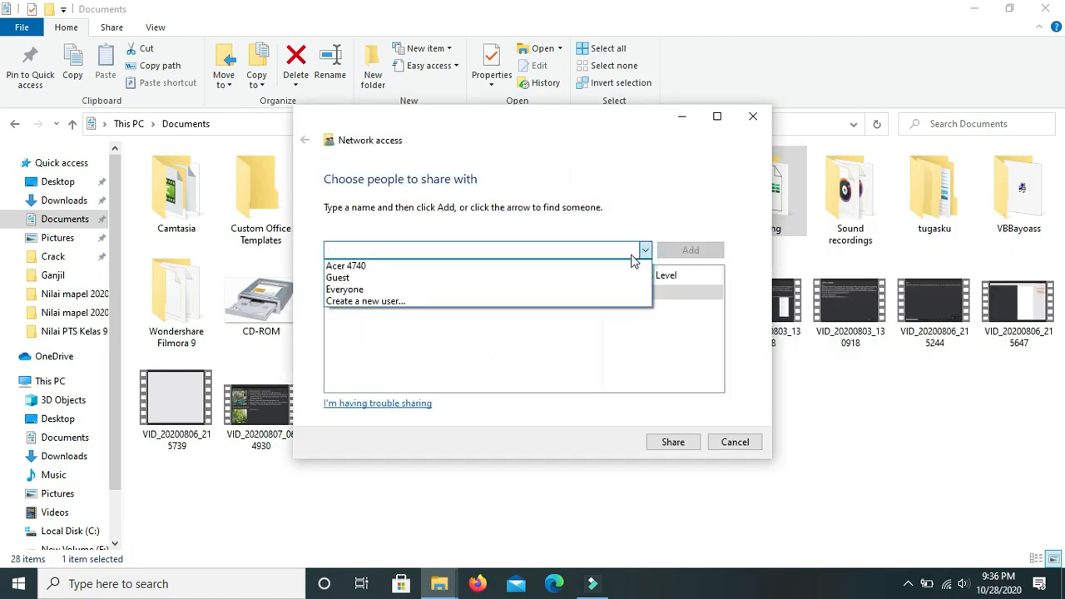
{"action": "left_click", "coordinate": [485, 289]}
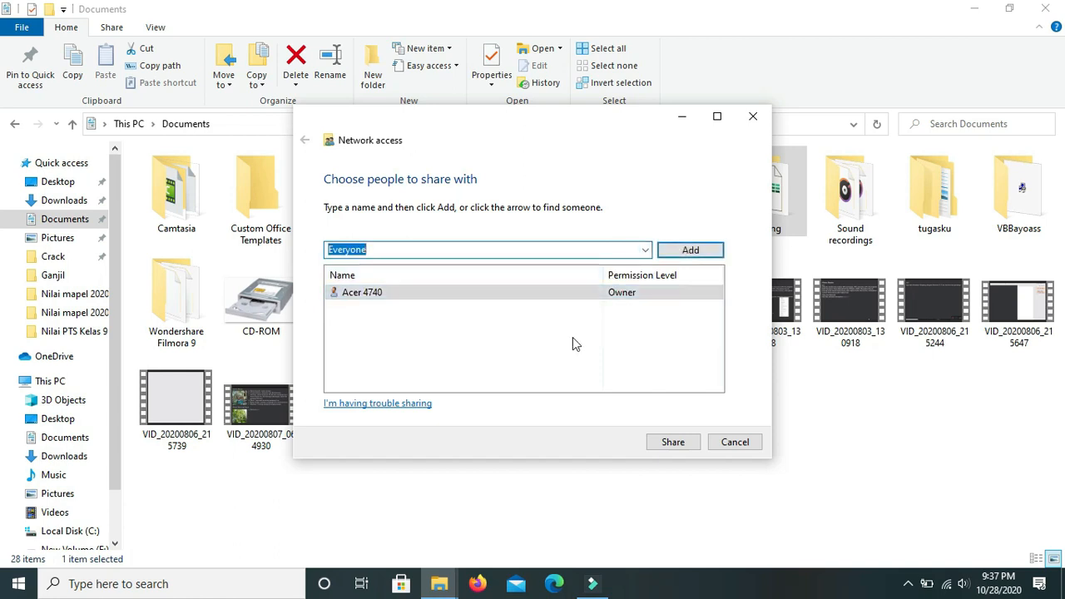
{"action": "left_click", "coordinate": [687, 249]}
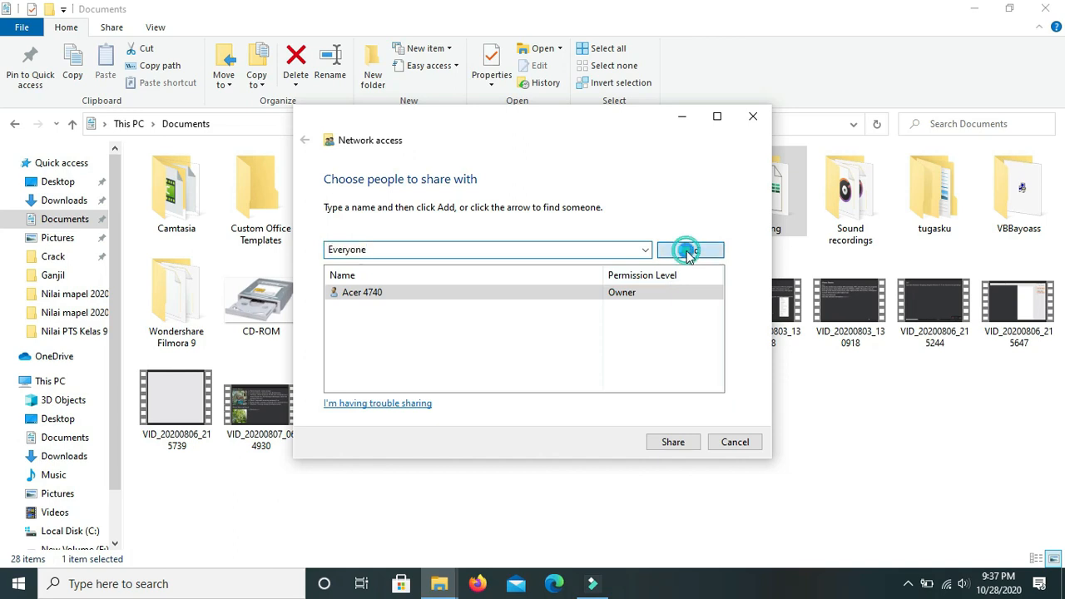
{"action": "left_click", "coordinate": [635, 308]}
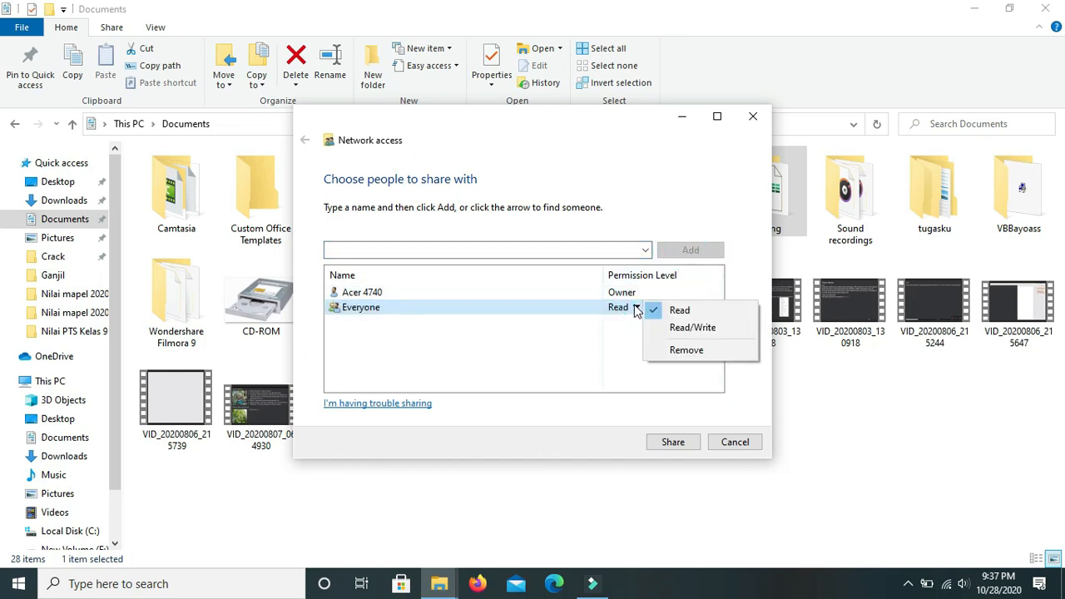
{"action": "left_click", "coordinate": [673, 328]}
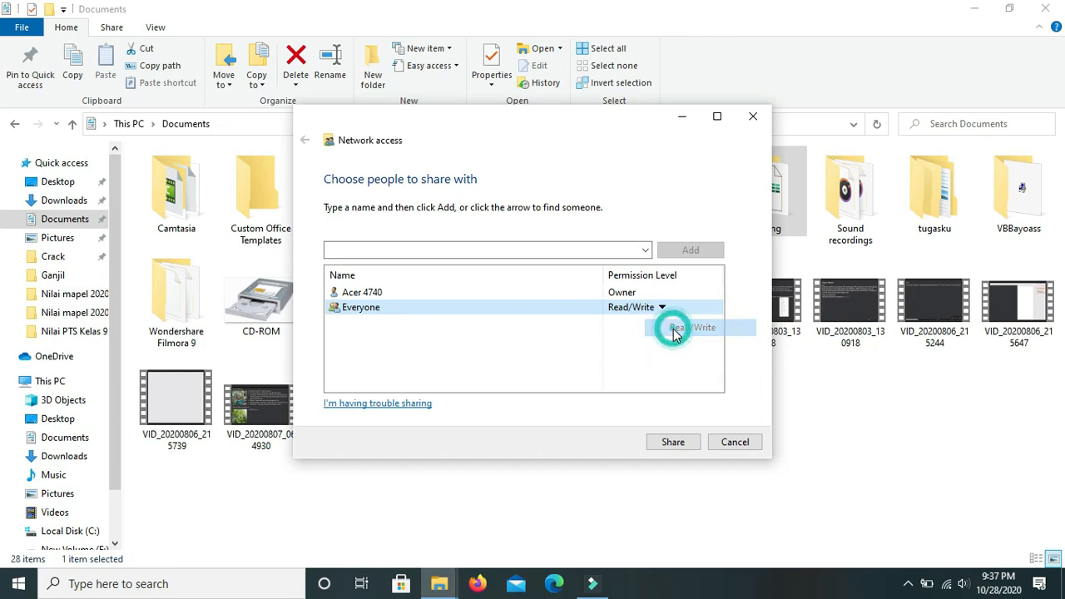
{"action": "left_click", "coordinate": [671, 441]}
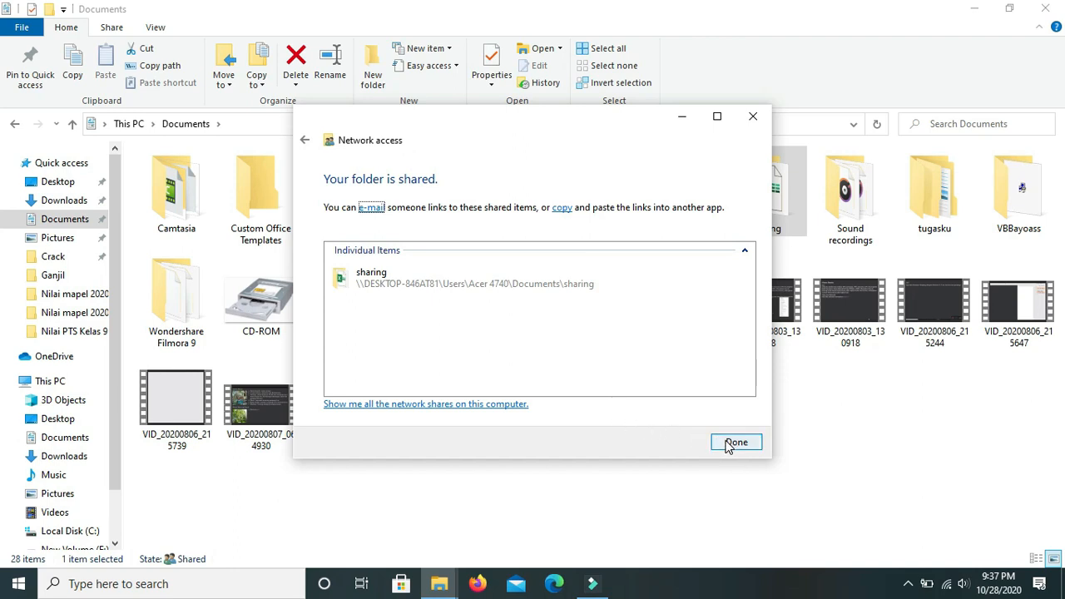
{"action": "left_click", "coordinate": [727, 443]}
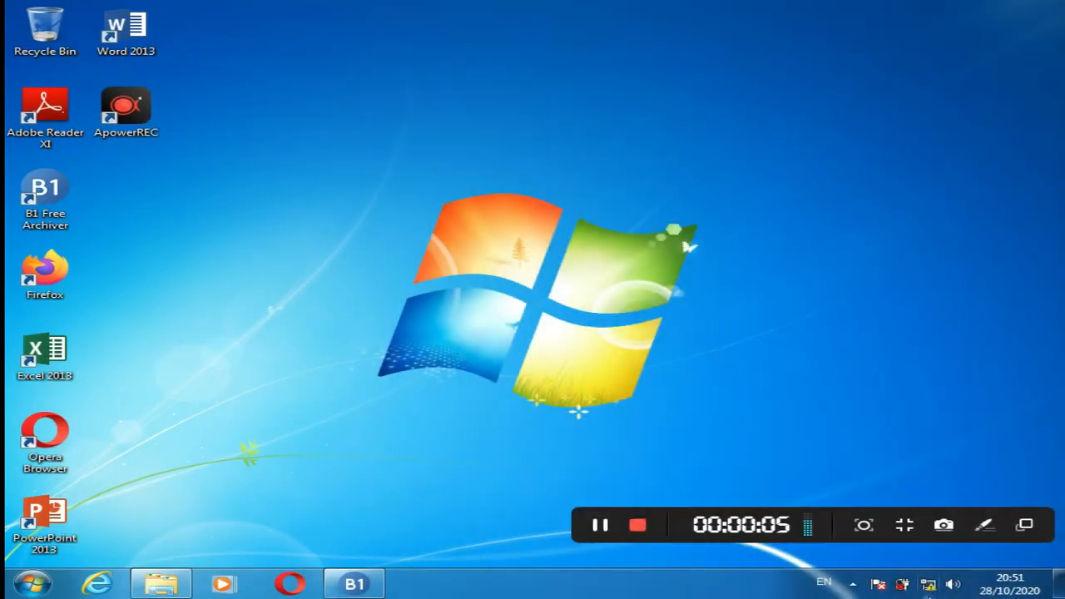
- On the Windows 7 computer, open the Network and Sharing Center and go to its adapter settings
{"action": "right_click", "coordinate": [929, 585]}
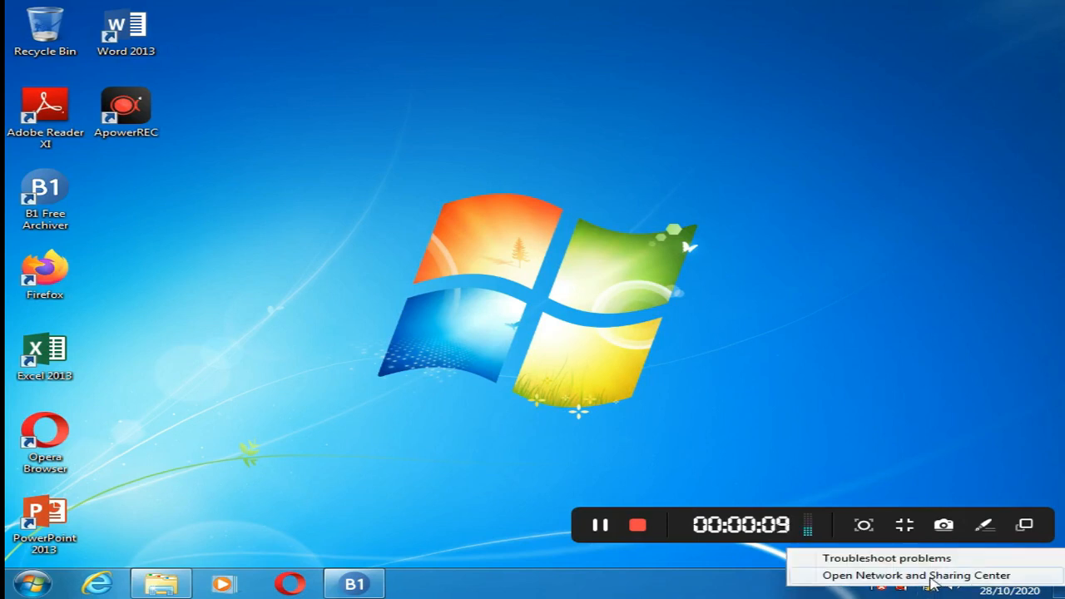
{"action": "left_click", "coordinate": [931, 578]}
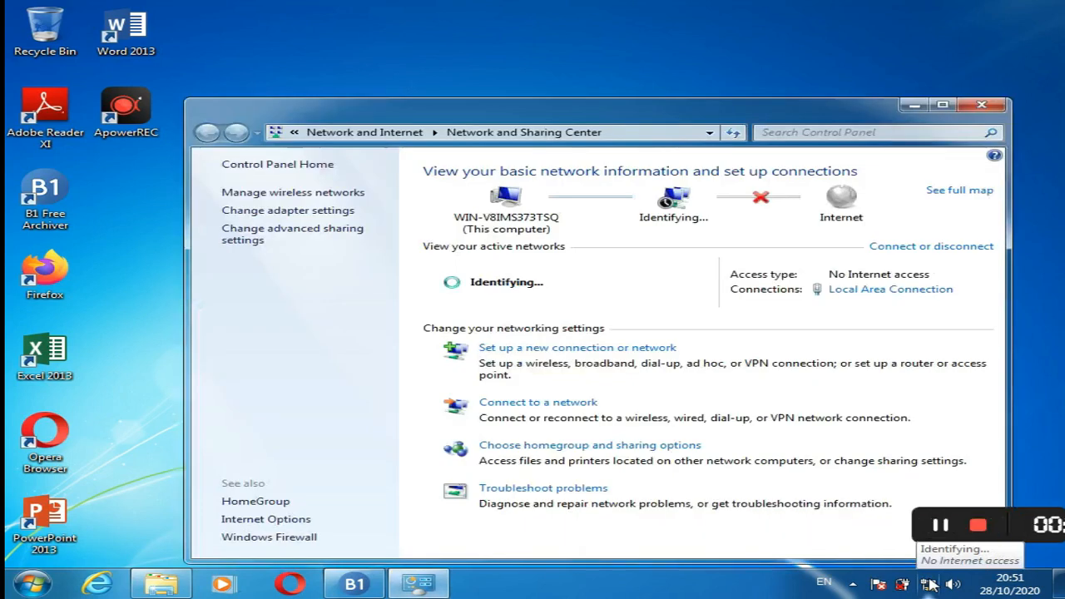
{"action": "left_click", "coordinate": [343, 215]}
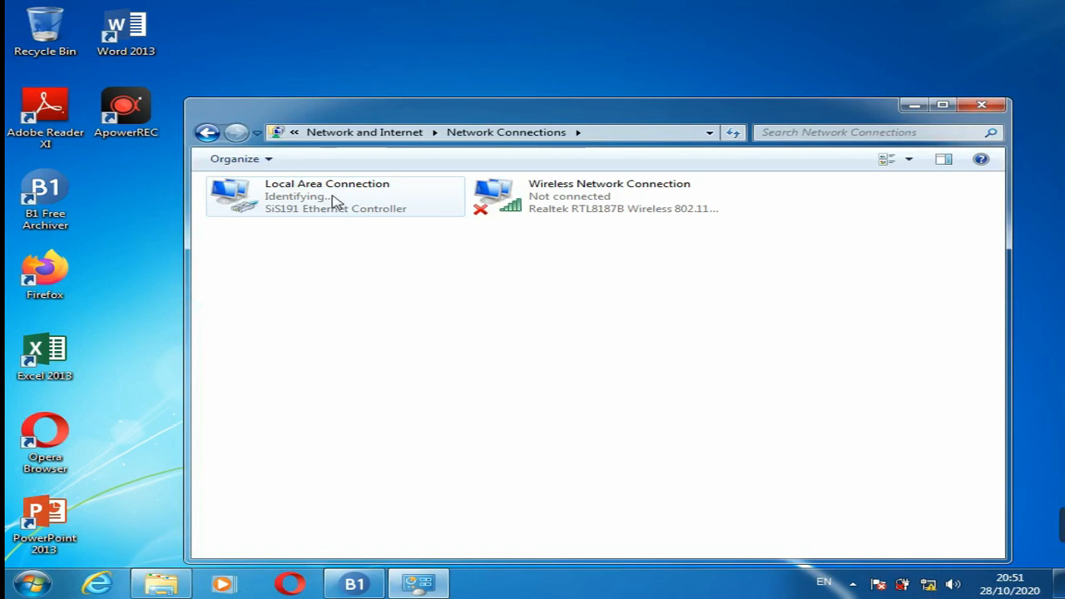
- Open the Internet Protocol Version 4 (TCP/IPv4) properties of the Local Area Connection
{"action": "right_click", "coordinate": [333, 199]}
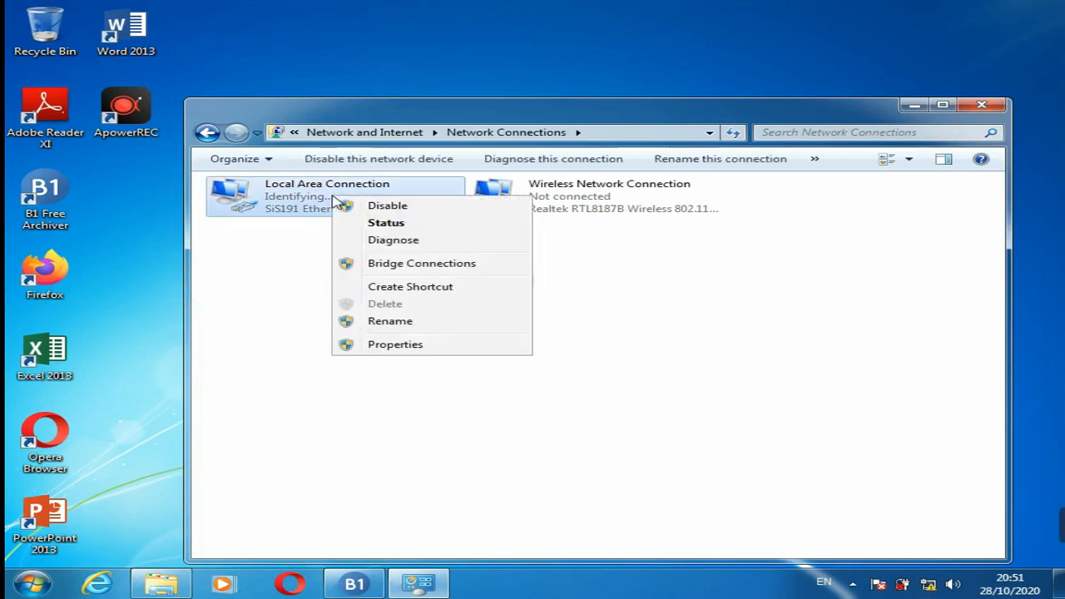
{"action": "left_click", "coordinate": [363, 345]}
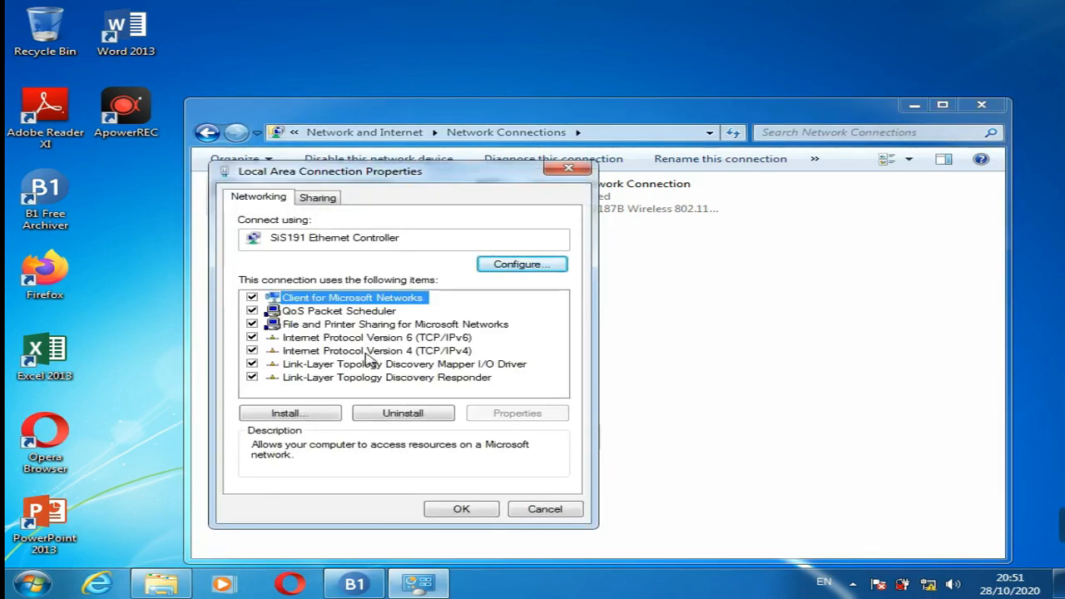
{"action": "left_click", "coordinate": [366, 353]}
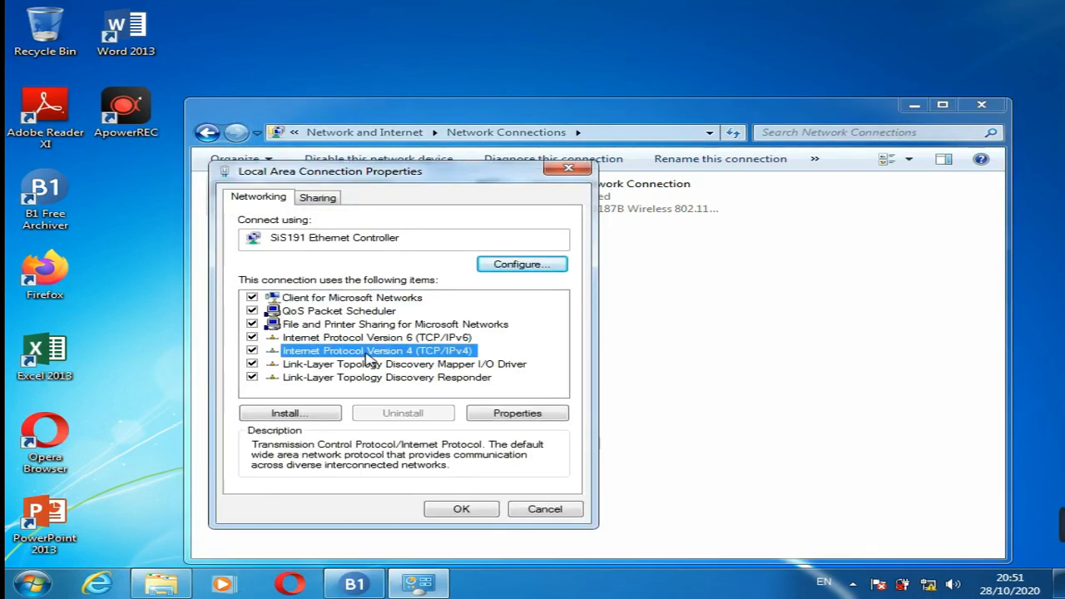
{"action": "left_click", "coordinate": [509, 416]}
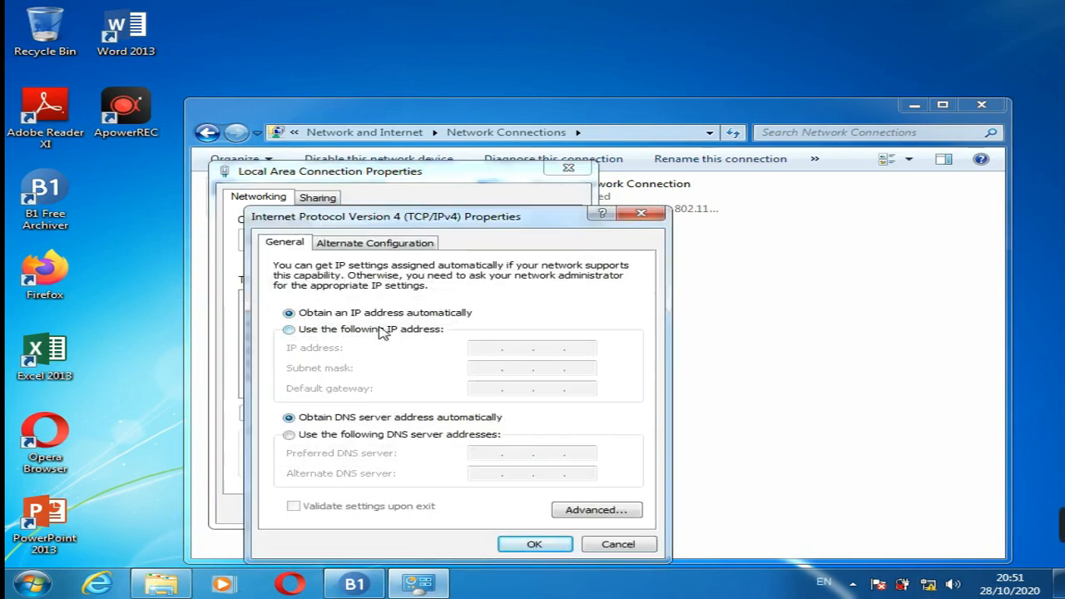
- Assign the static IP address 192.168.0.3 with the automatically filled subnet mask, apply it, and close the connection properties and Network Connections
{"action": "left_click", "coordinate": [382, 330]}
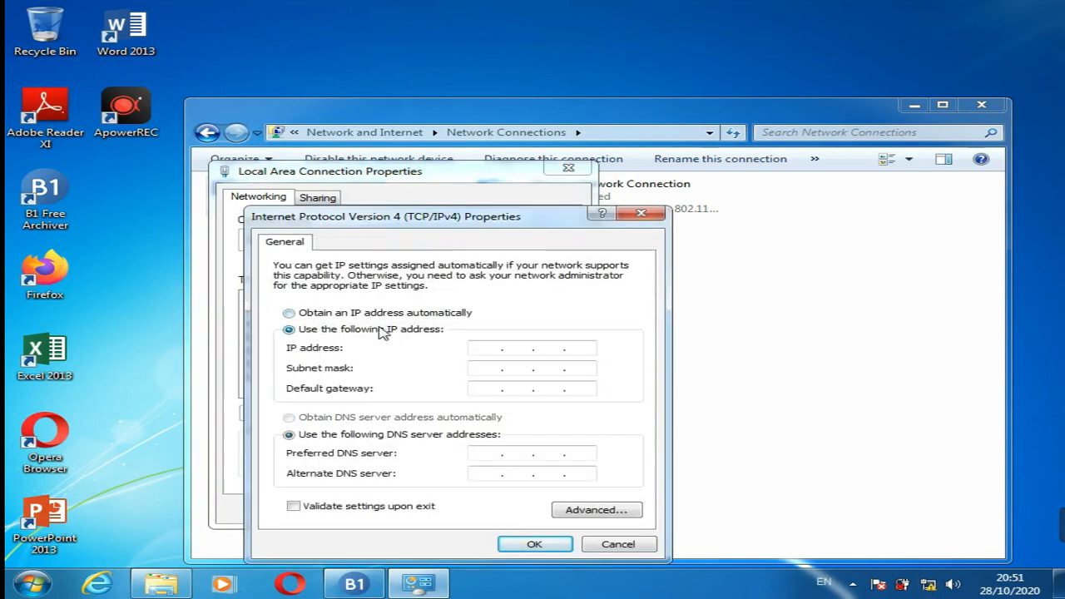
{"action": "left_click", "coordinate": [478, 346]}
{"action": "type", "text": "192 . 168"}
{"action": "type", "text": "0 ."}
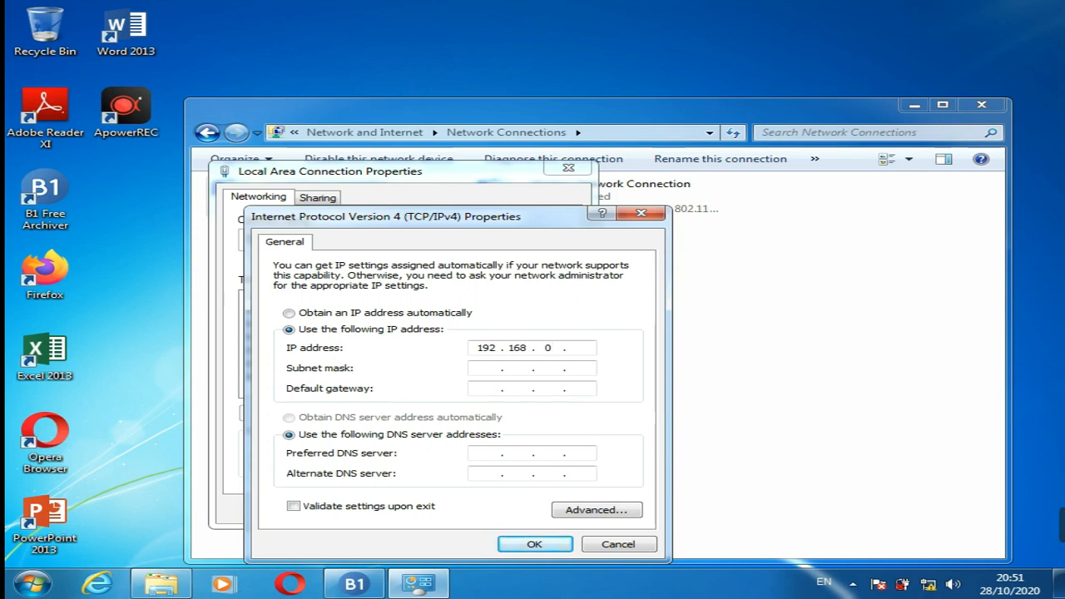
{"action": "type", "text": "3"}
{"action": "left_click", "coordinate": [479, 368]}
{"action": "left_click", "coordinate": [527, 543]}
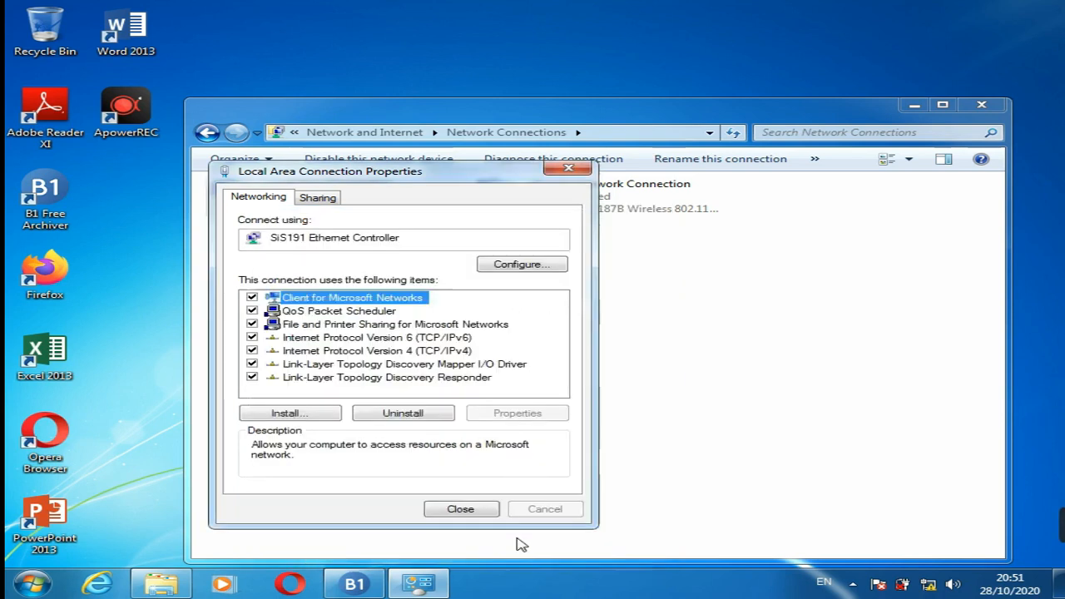
{"action": "left_click", "coordinate": [482, 510]}
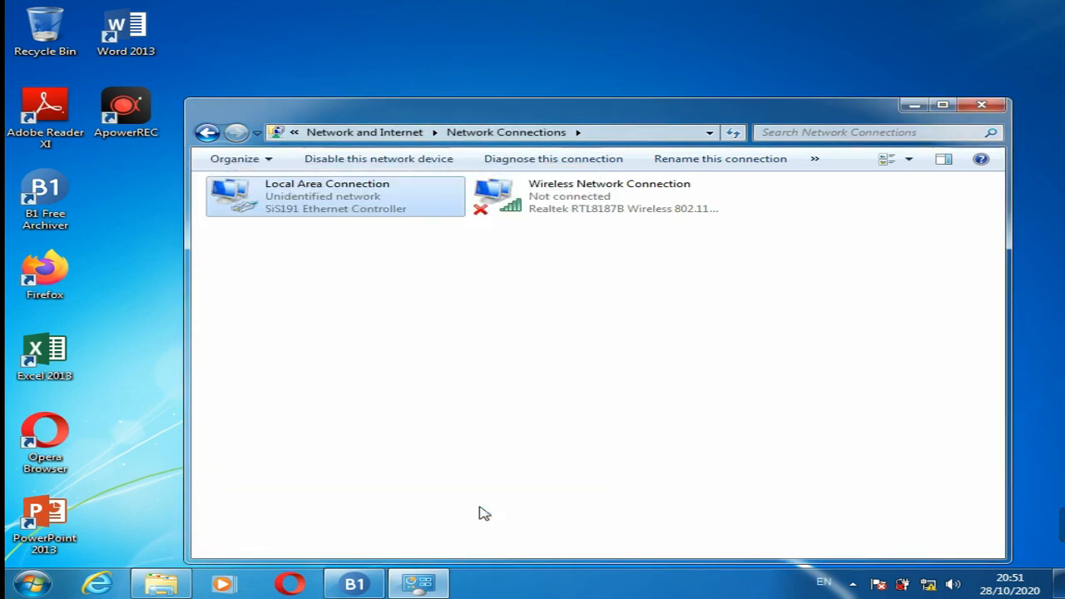
{"action": "left_click", "coordinate": [982, 105]}
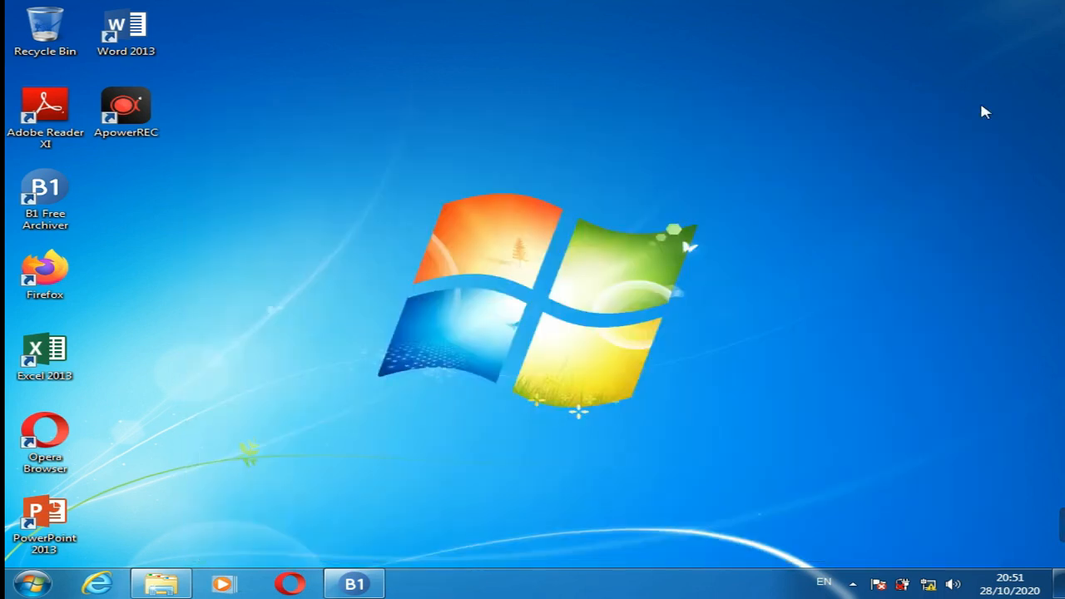
- Check the Windows Firewall status from the Network and Sharing Center and return to the center
{"action": "right_click", "coordinate": [930, 586]}
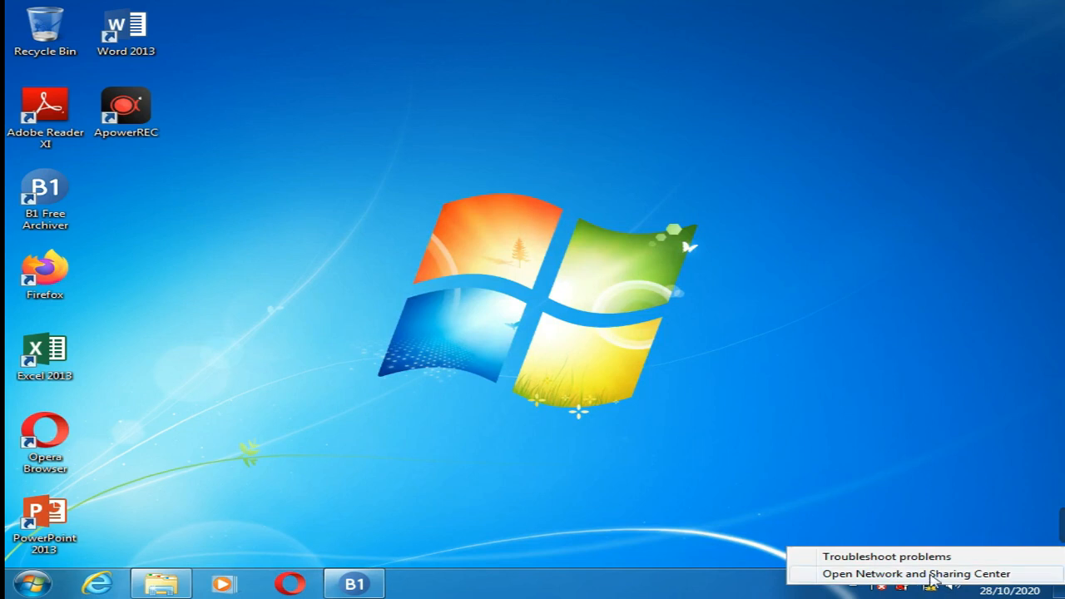
{"action": "left_click", "coordinate": [932, 574]}
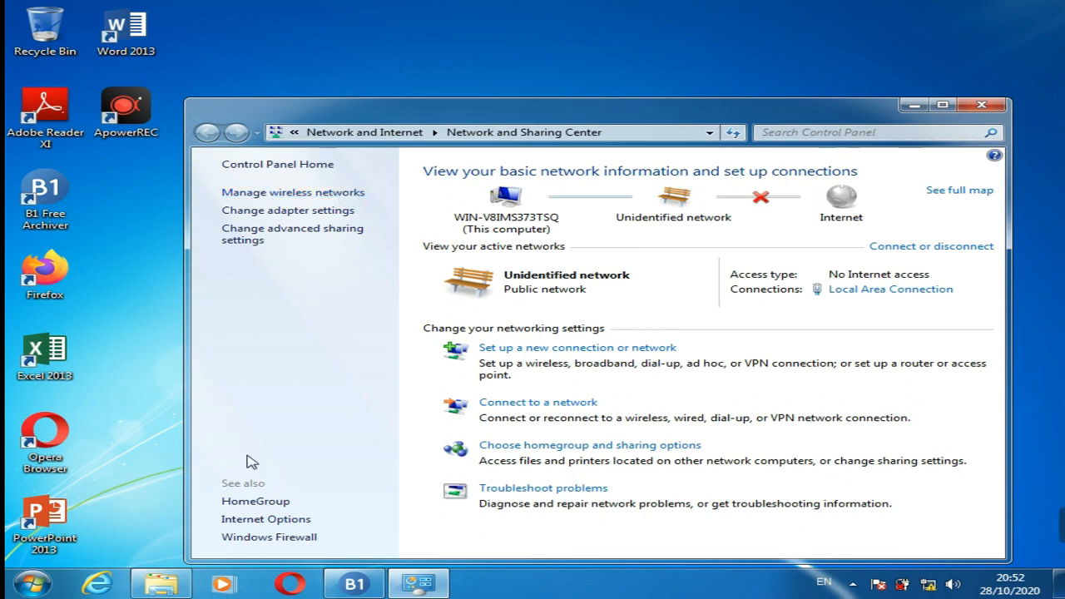
{"action": "left_click", "coordinate": [296, 539]}
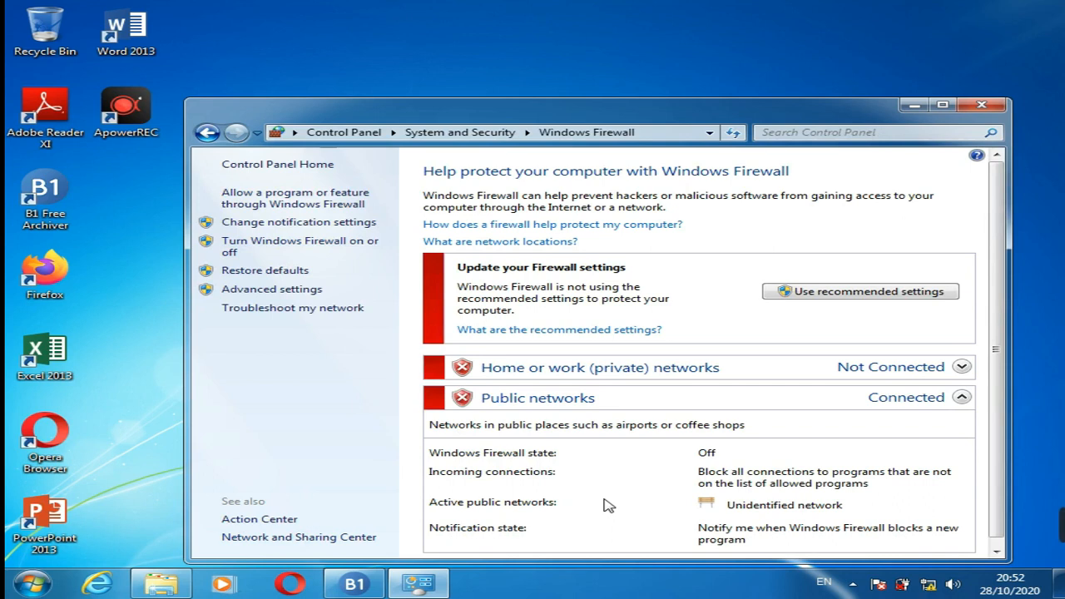
{"action": "left_click", "coordinate": [207, 133]}
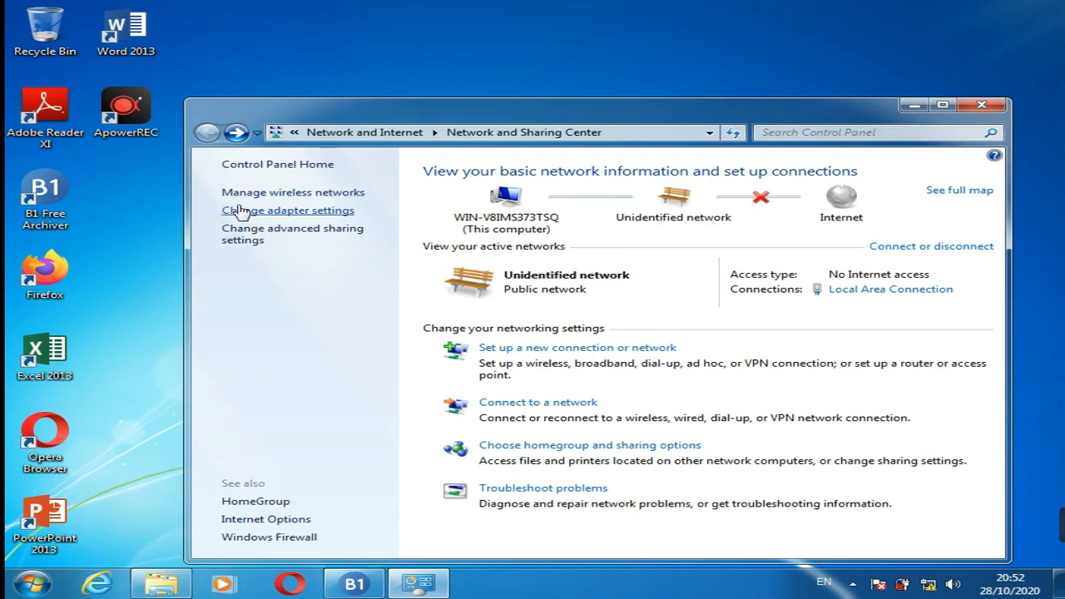
- Review the advanced sharing settings of the Public profile, including discovery, file and password protected sharing, and close them without changes
{"action": "left_click", "coordinate": [252, 231]}
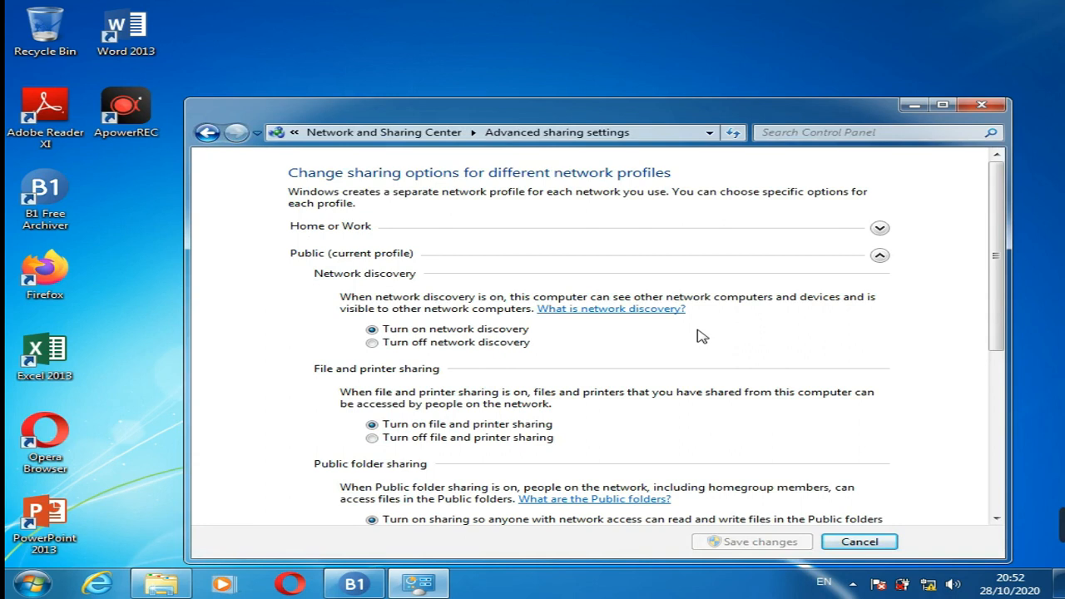
{"action": "left_click_drag", "start_coordinate": [1006, 277], "coordinate": [1038, 461]}
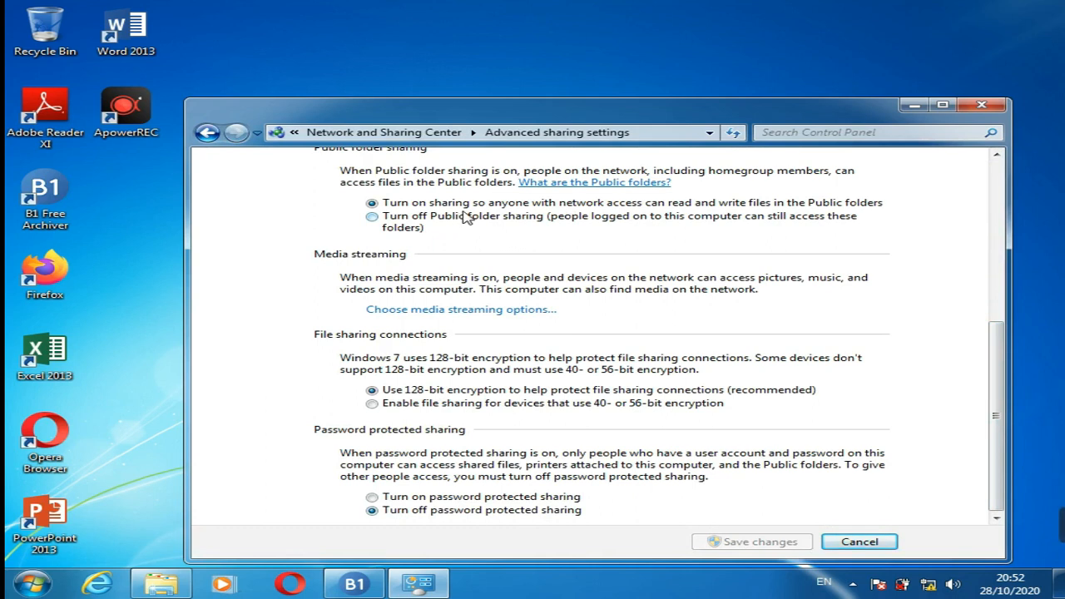
{"action": "left_click", "coordinate": [996, 156]}
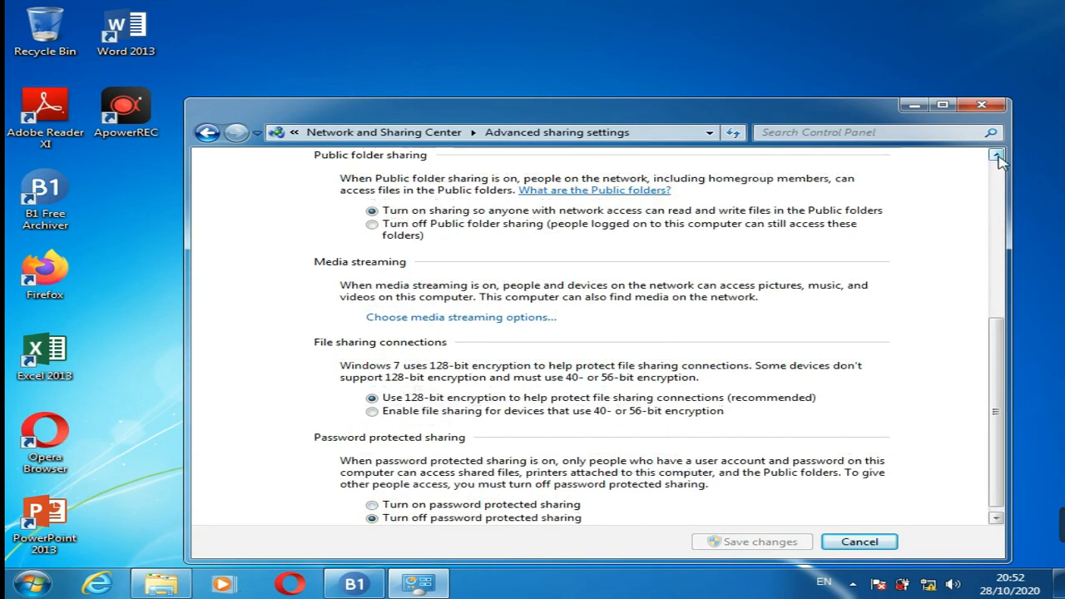
{"action": "left_click", "coordinate": [996, 157]}
{"action": "left_click", "coordinate": [996, 156]}
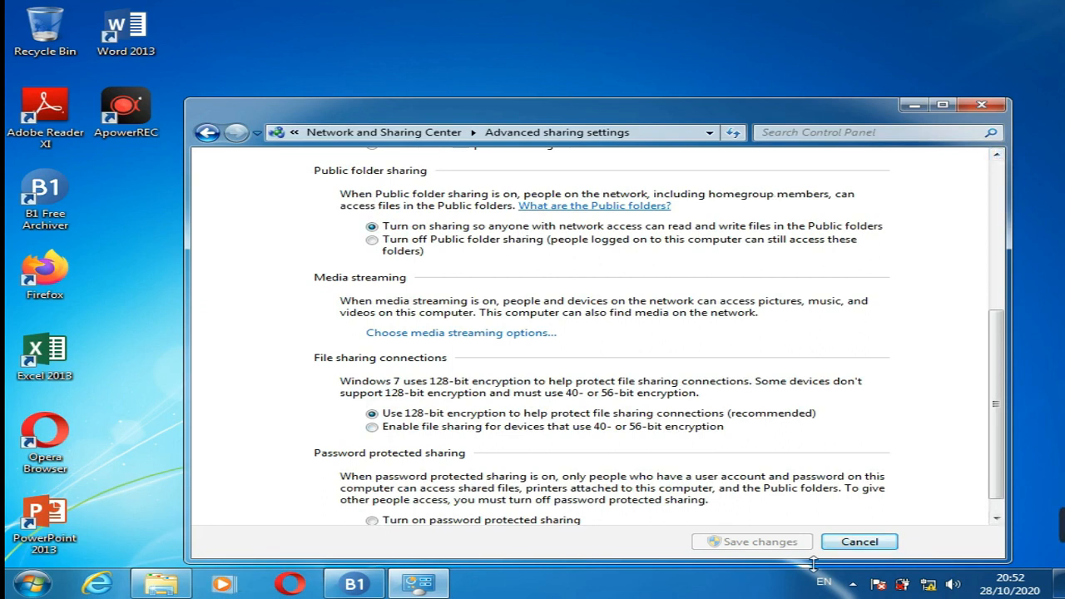
{"action": "left_click", "coordinate": [980, 105]}
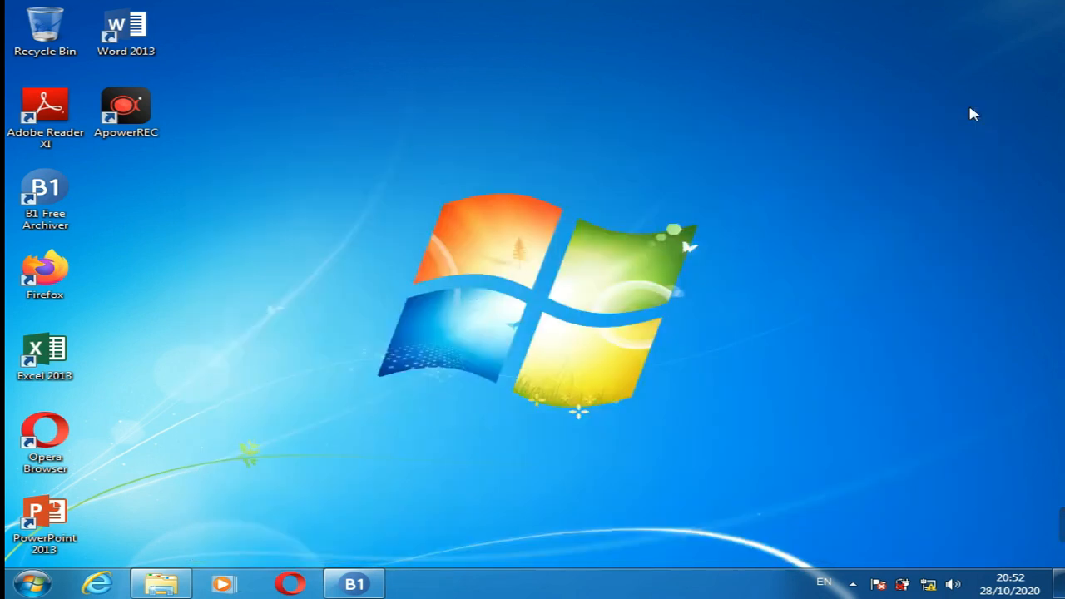
- Browse the network in File Explorer through the listed computer's Users share to the Administrator folder, go back, and close the window
{"action": "left_click", "coordinate": [172, 589]}
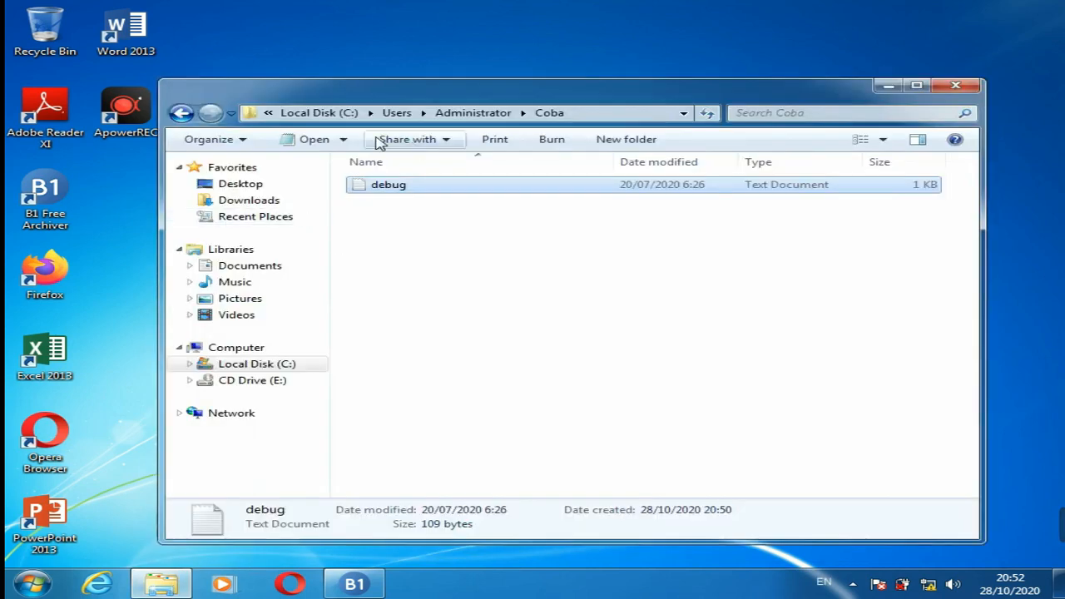
{"action": "left_click", "coordinate": [918, 86]}
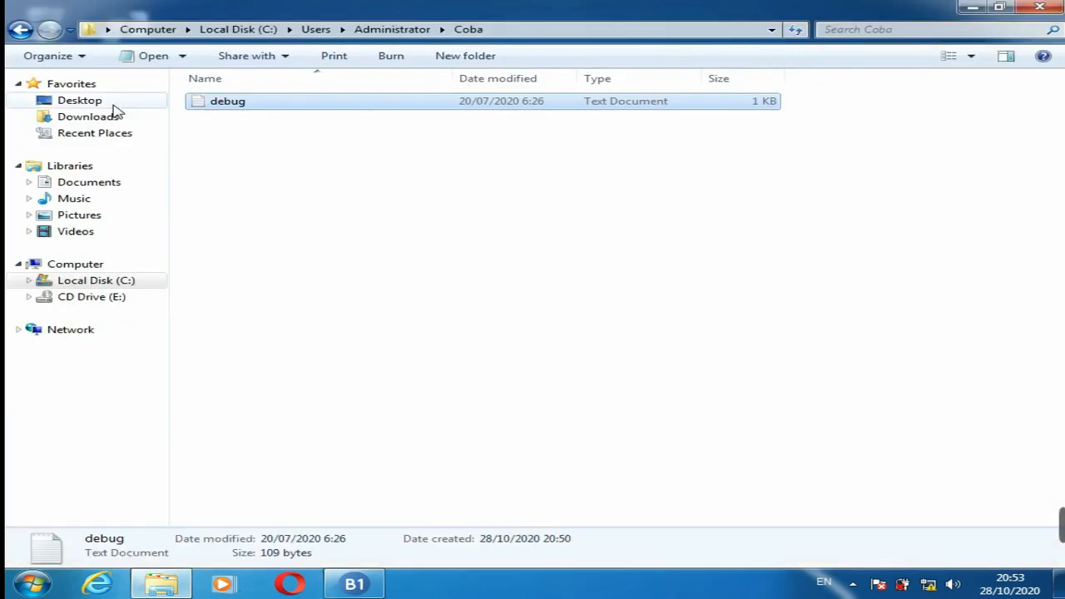
{"action": "left_click", "coordinate": [86, 331]}
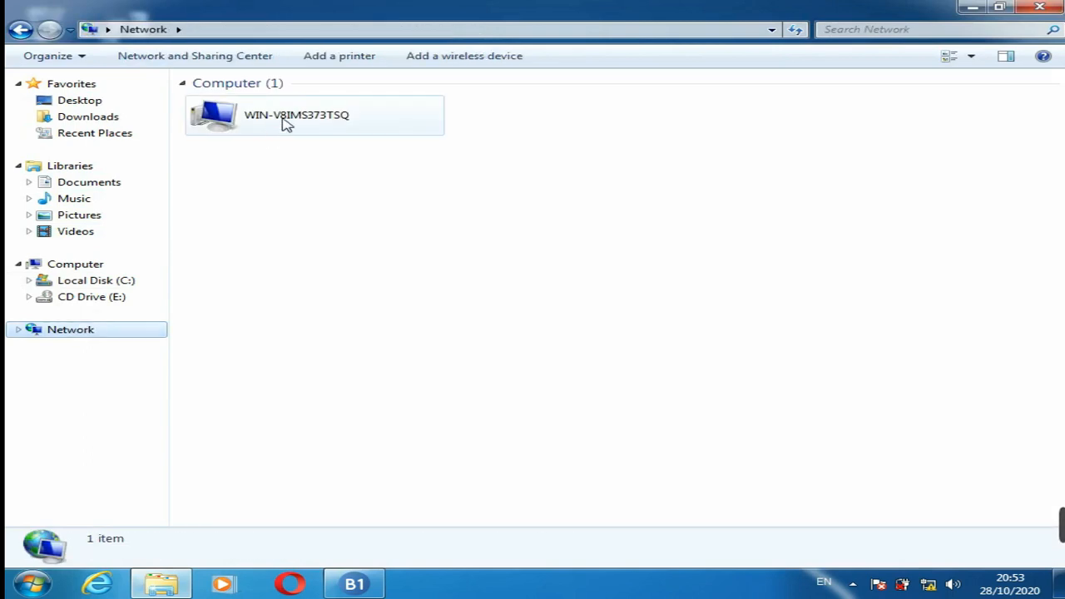
{"action": "double_click", "coordinate": [284, 123]}
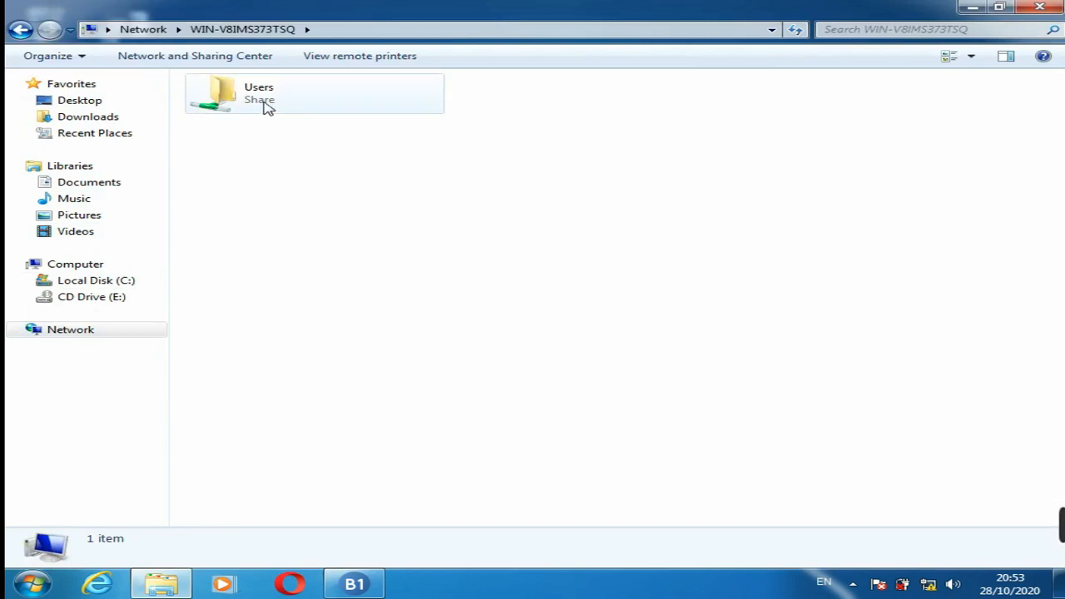
{"action": "double_click", "coordinate": [266, 107]}
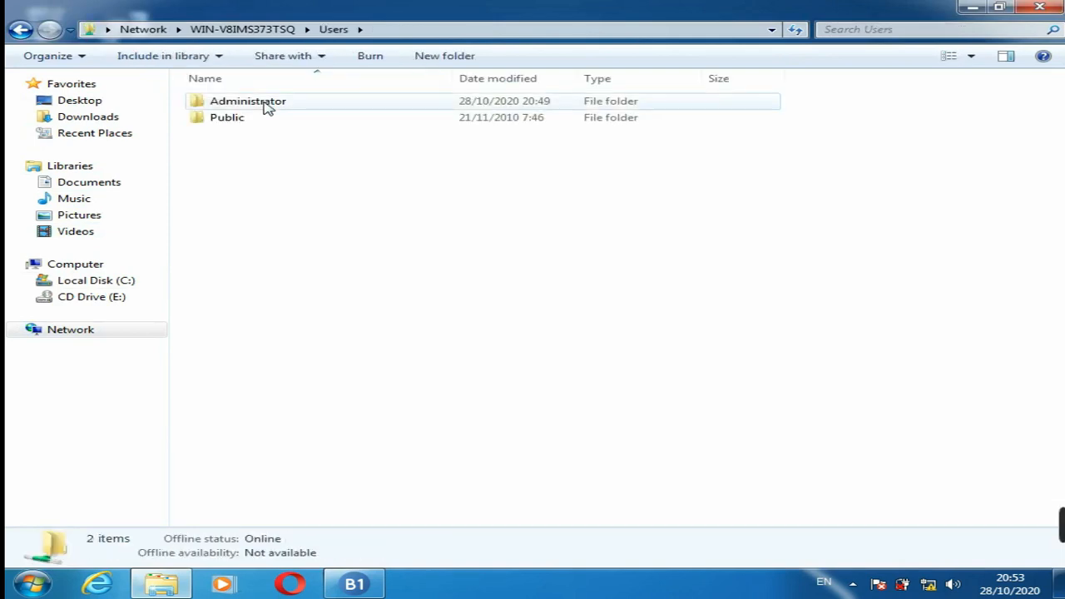
{"action": "double_click", "coordinate": [266, 106]}
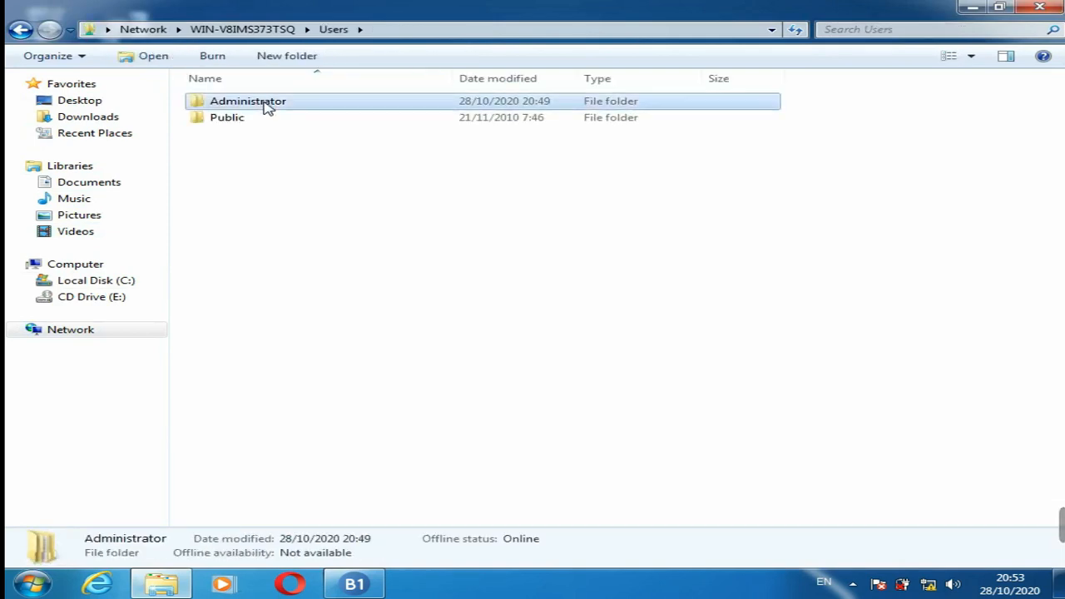
{"action": "left_click", "coordinate": [21, 30]}
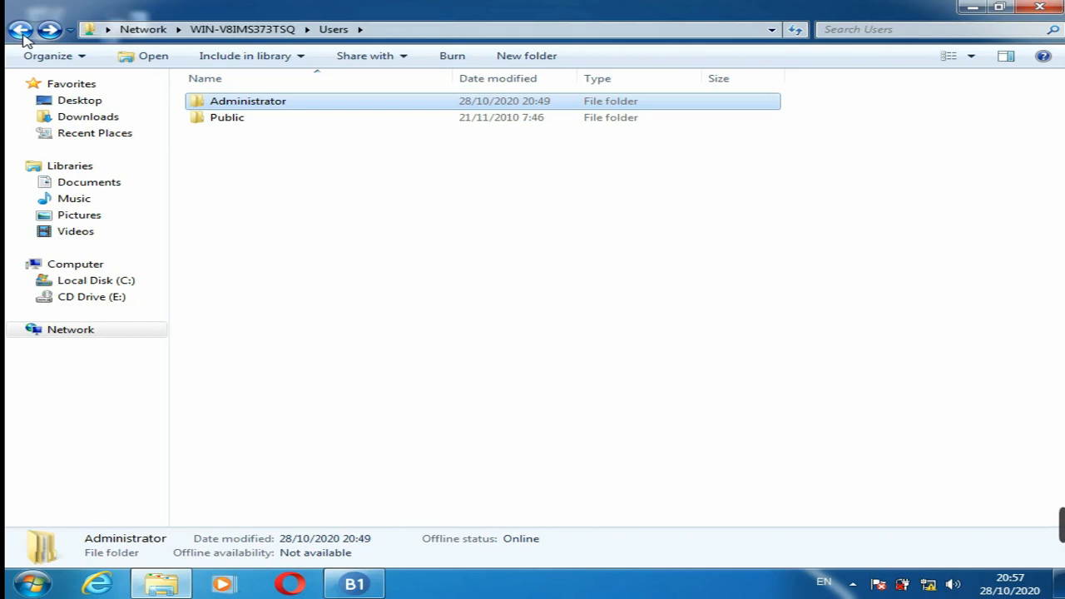
{"action": "left_click", "coordinate": [1039, 8]}
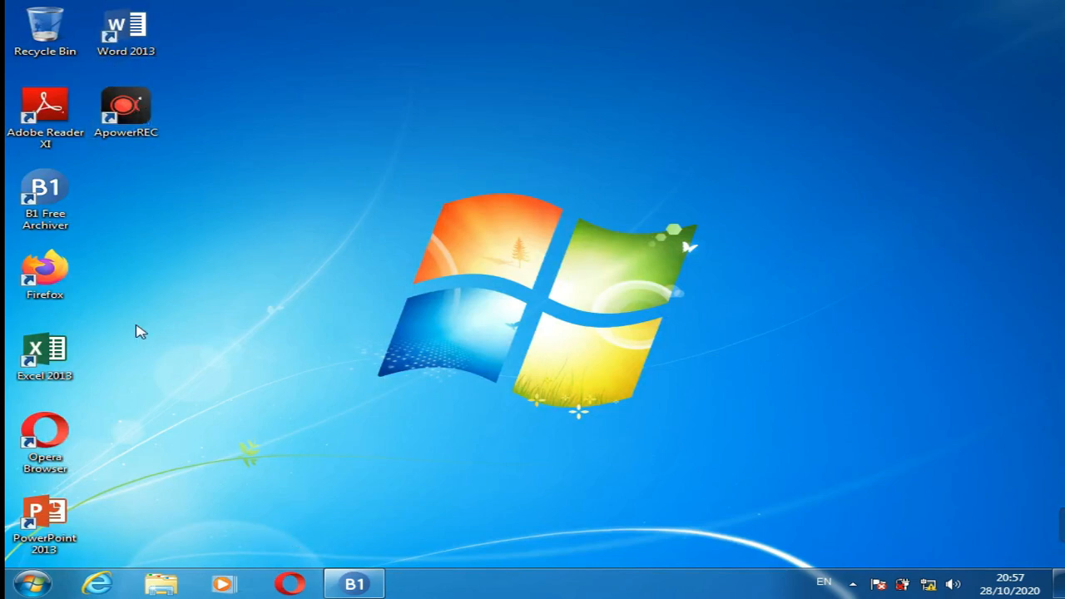
- Open a new File Explorer window and go to the ApowerREC folder within Apowersoft in the Documents library
{"action": "left_click", "coordinate": [160, 584]}
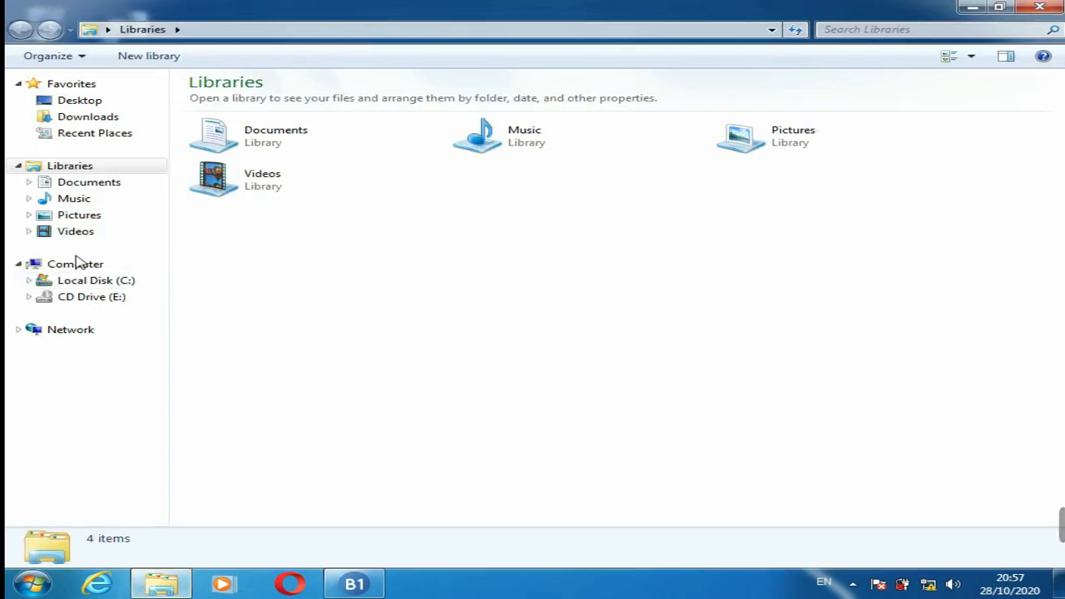
{"action": "left_click", "coordinate": [93, 283]}
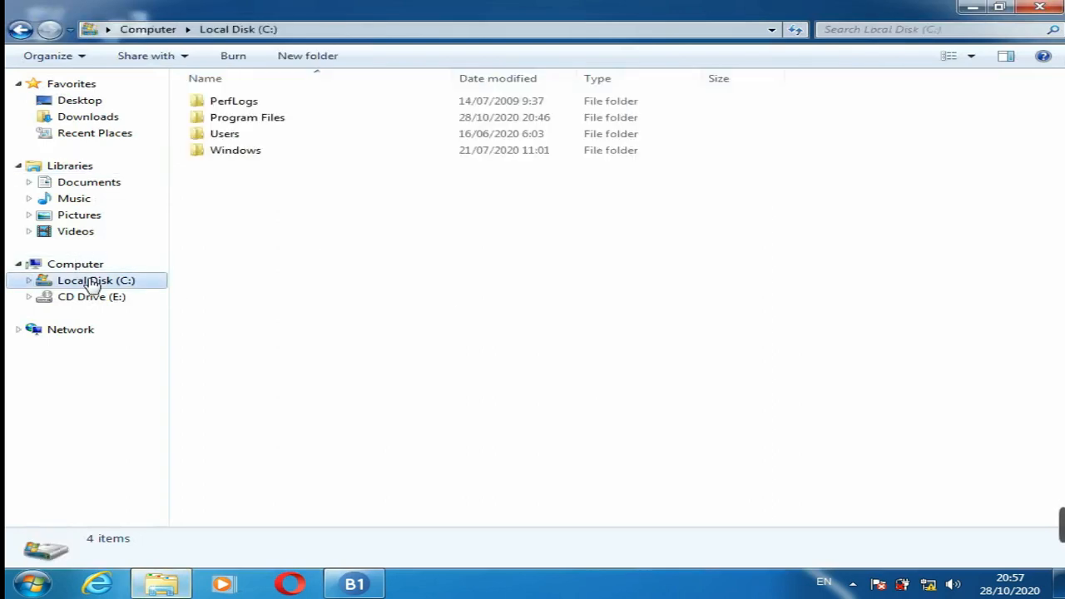
{"action": "left_click", "coordinate": [93, 181]}
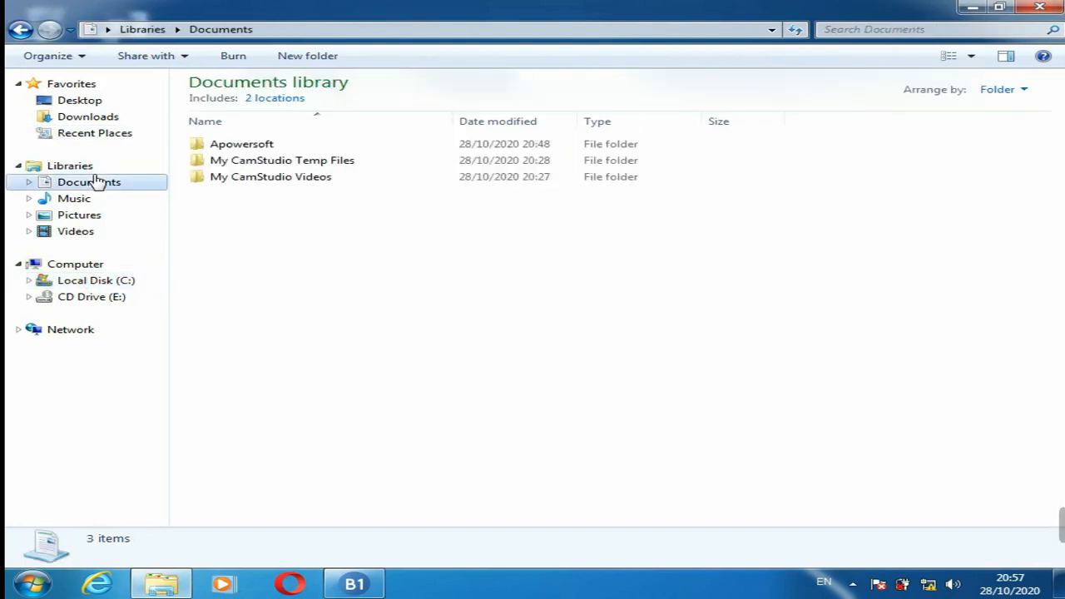
{"action": "double_click", "coordinate": [213, 145]}
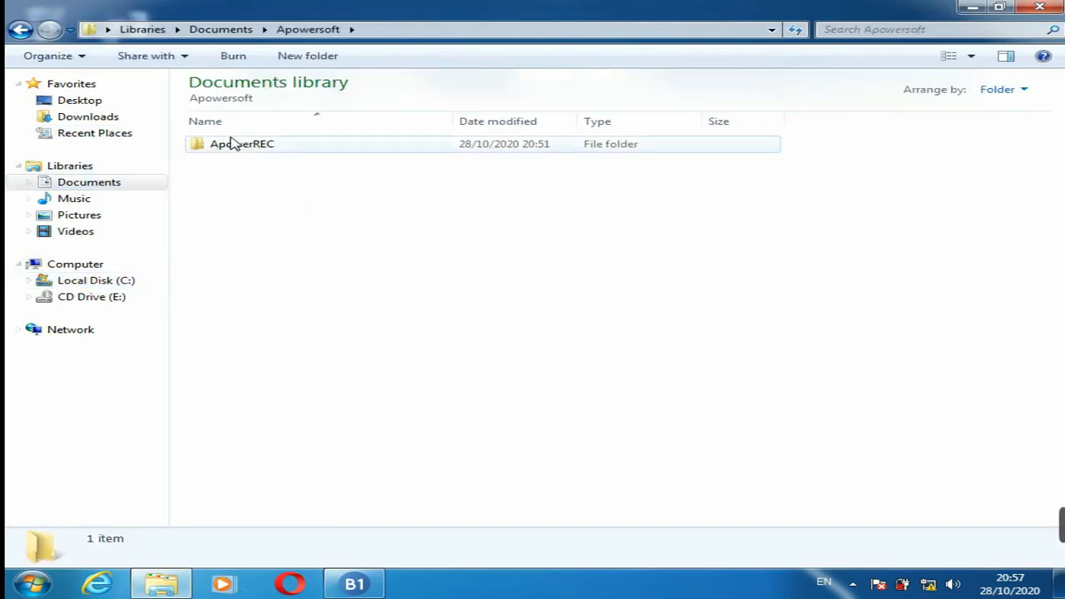
{"action": "double_click", "coordinate": [236, 147]}
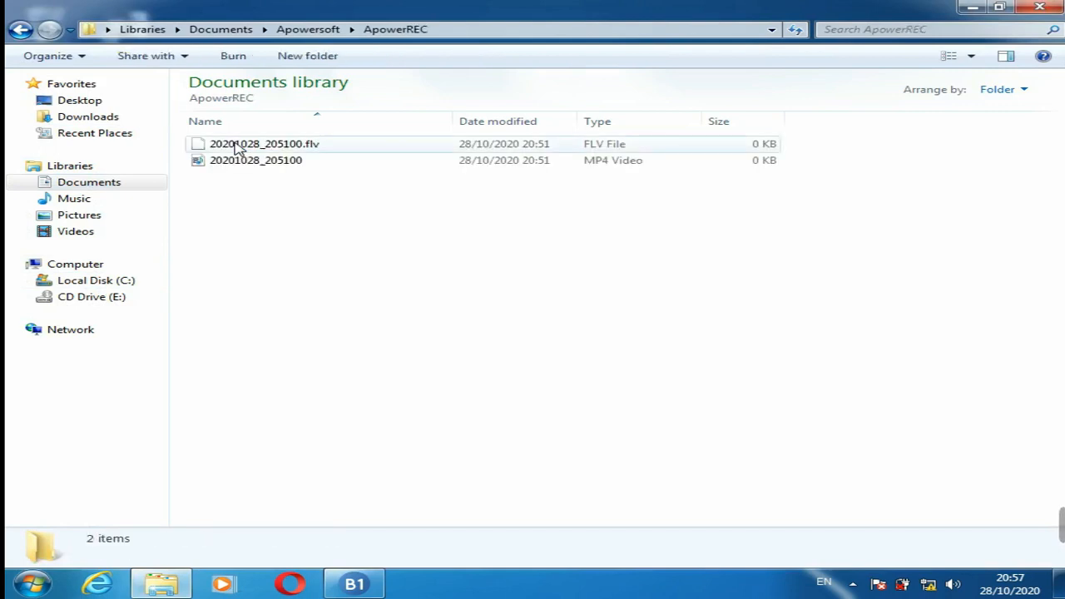
- Try to play the MP4 video 20201028_205100 in Windows Media Player, dismiss the error, and retry playback
{"action": "left_click", "coordinate": [261, 167]}
{"action": "right_click", "coordinate": [260, 168]}
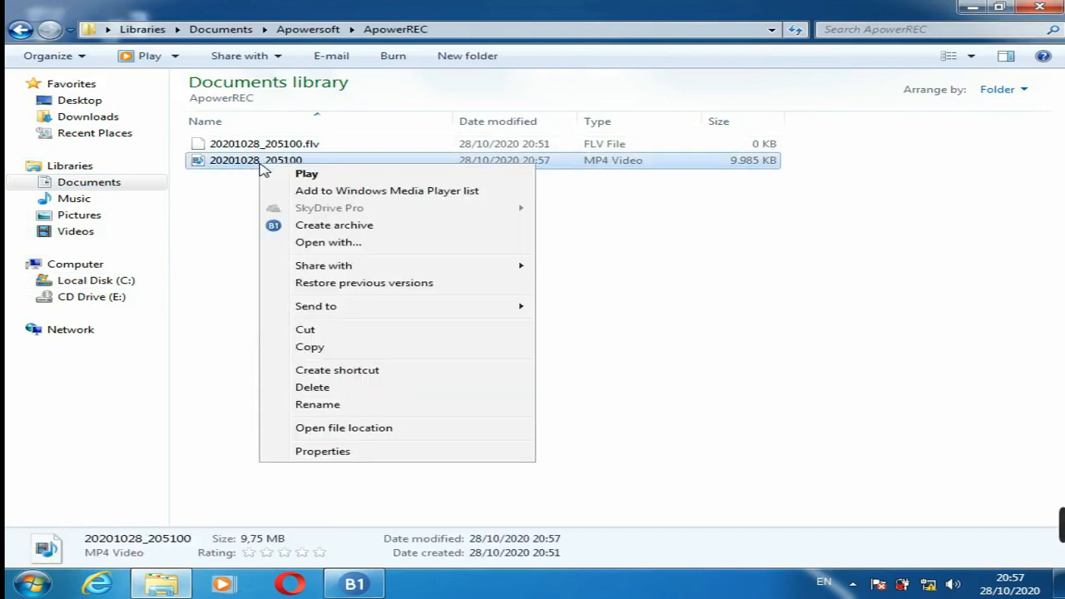
{"action": "left_click", "coordinate": [279, 174]}
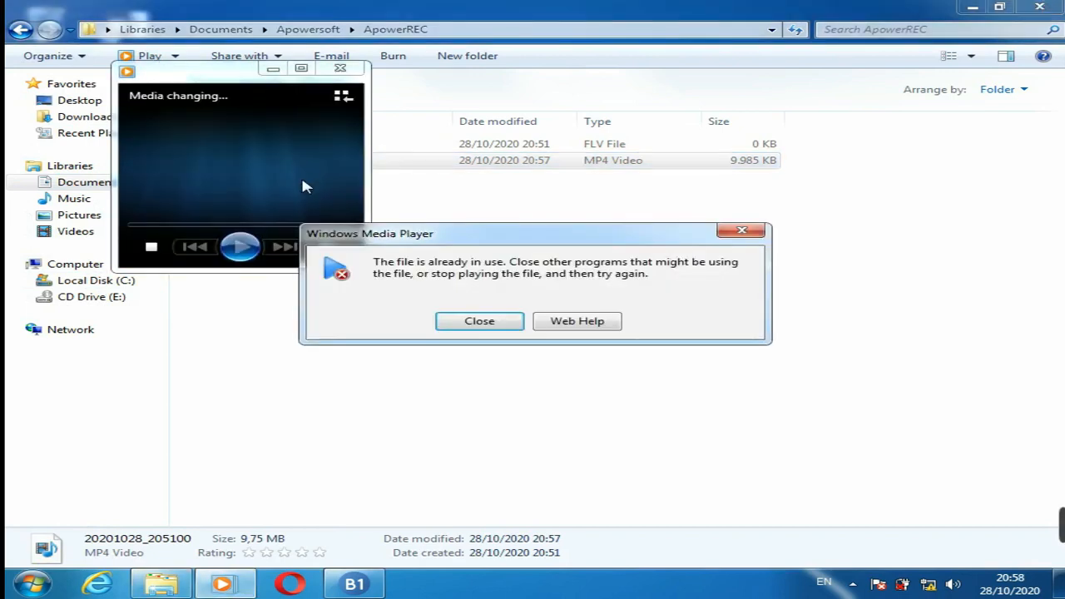
{"action": "left_click", "coordinate": [490, 326]}
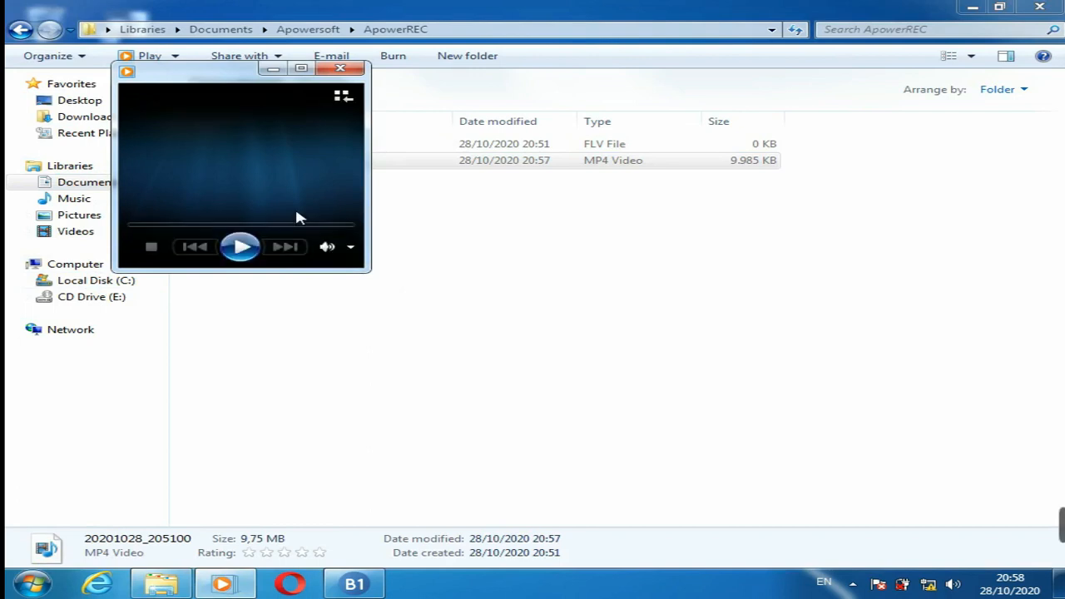
{"action": "left_click", "coordinate": [254, 241]}
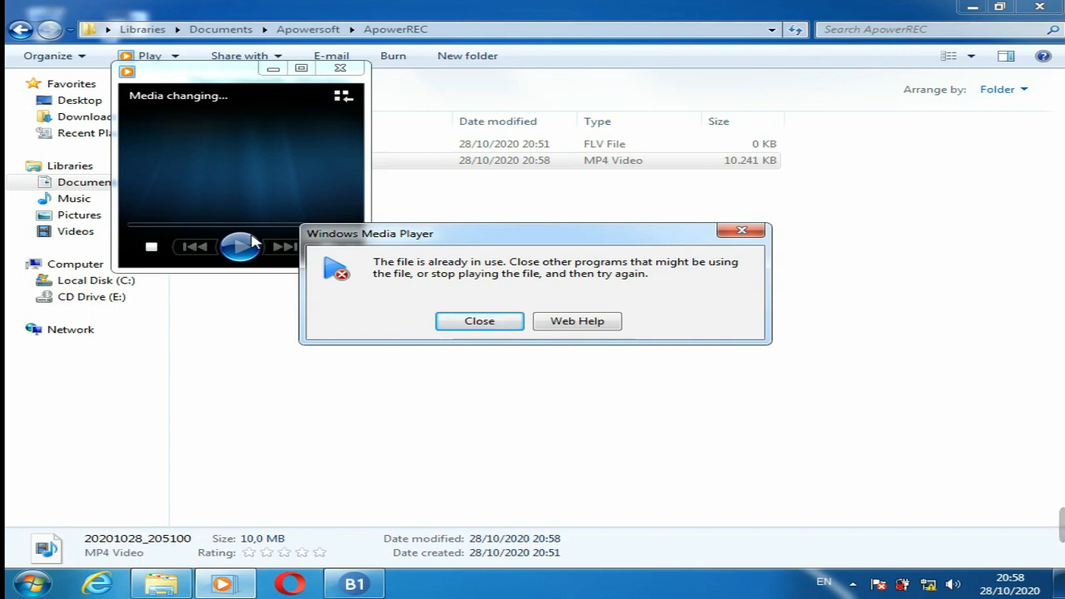
- Dismiss the playback error, minimize the ApowerREC folder window, and close Windows Media Player
{"action": "left_click", "coordinate": [485, 331]}
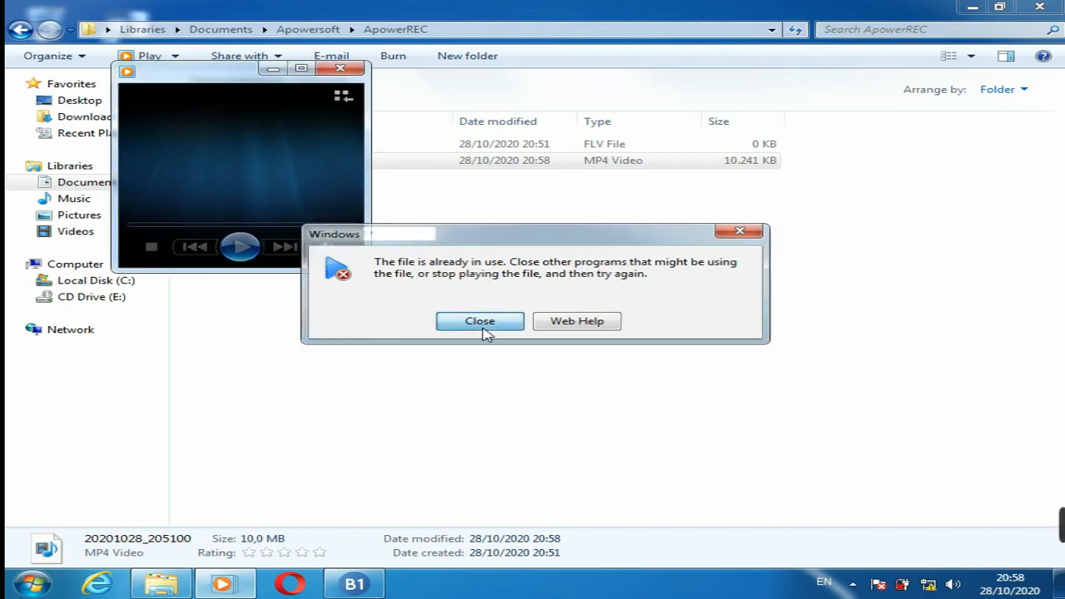
{"action": "left_click", "coordinate": [978, 7]}
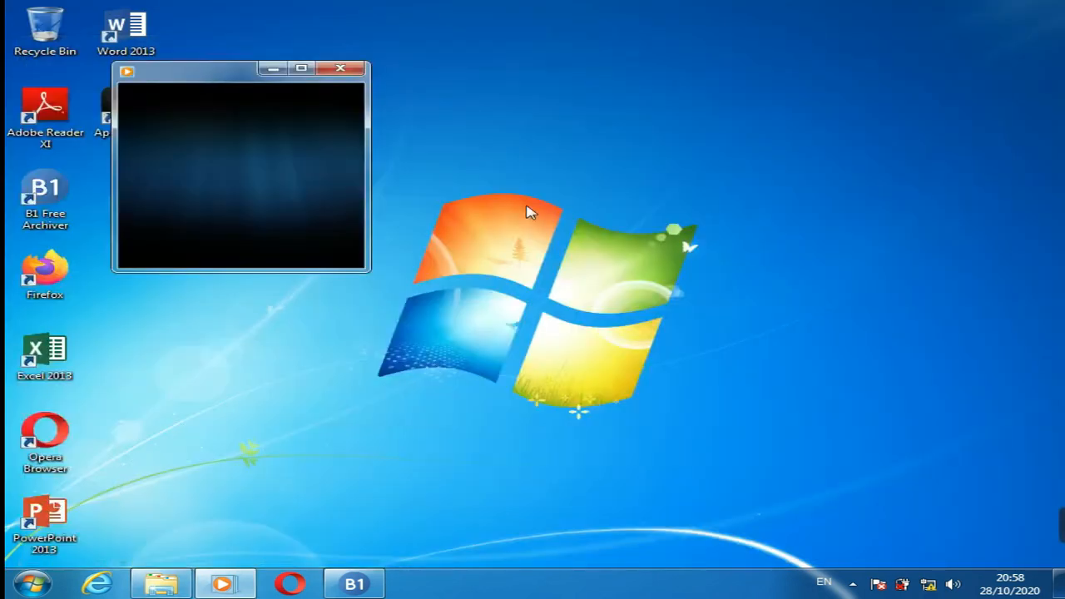
{"action": "left_click", "coordinate": [341, 68]}
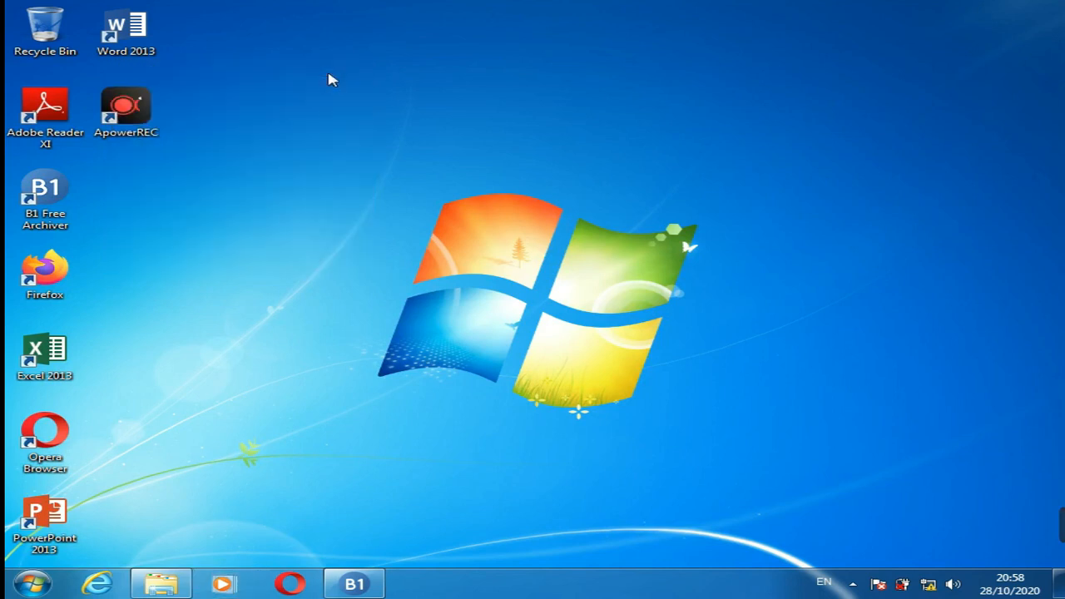
- Bring up the ApowerREC recorder and stop the running screen recording
{"action": "double_click", "coordinate": [139, 113]}
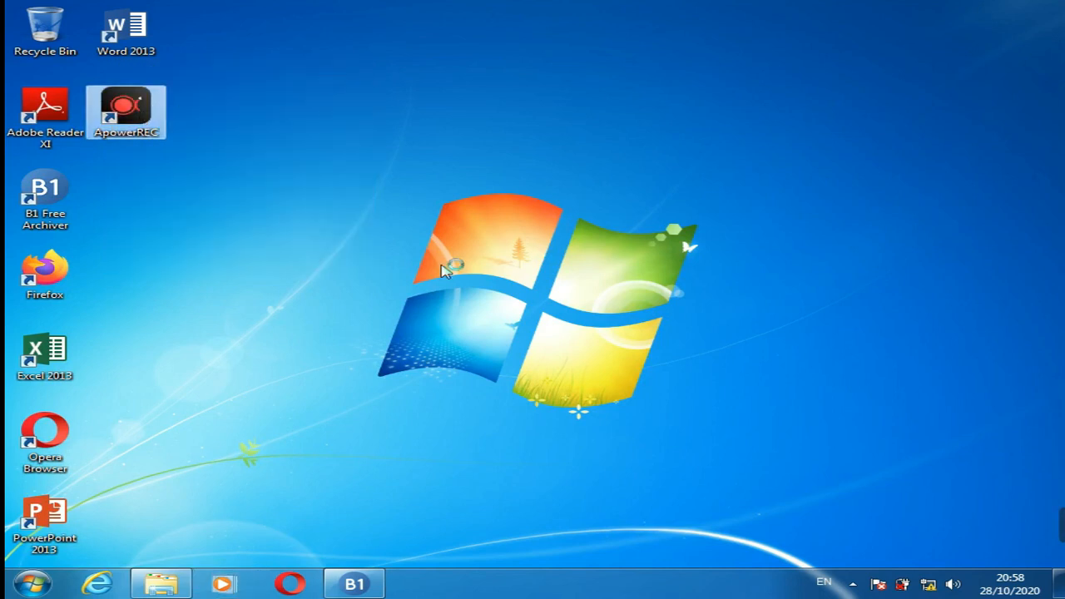
{"action": "left_click", "coordinate": [854, 584]}
{"action": "left_click", "coordinate": [885, 505]}
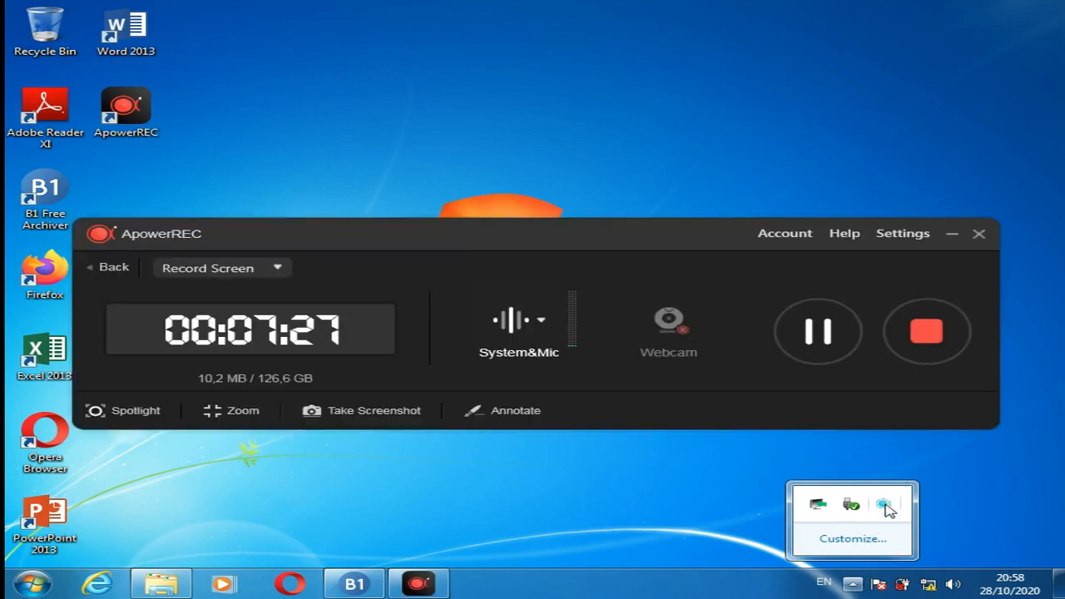
{"action": "left_click", "coordinate": [909, 339]}
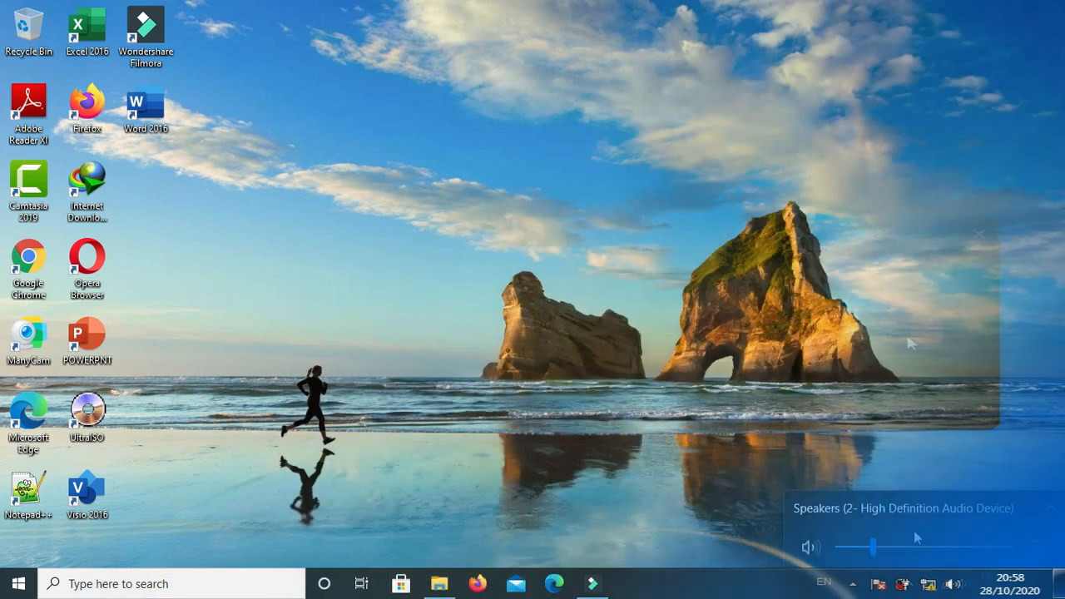
- On the Windows 10 computer, set the speaker volume to 4 and close the volume control
{"action": "left_click", "coordinate": [846, 546]}
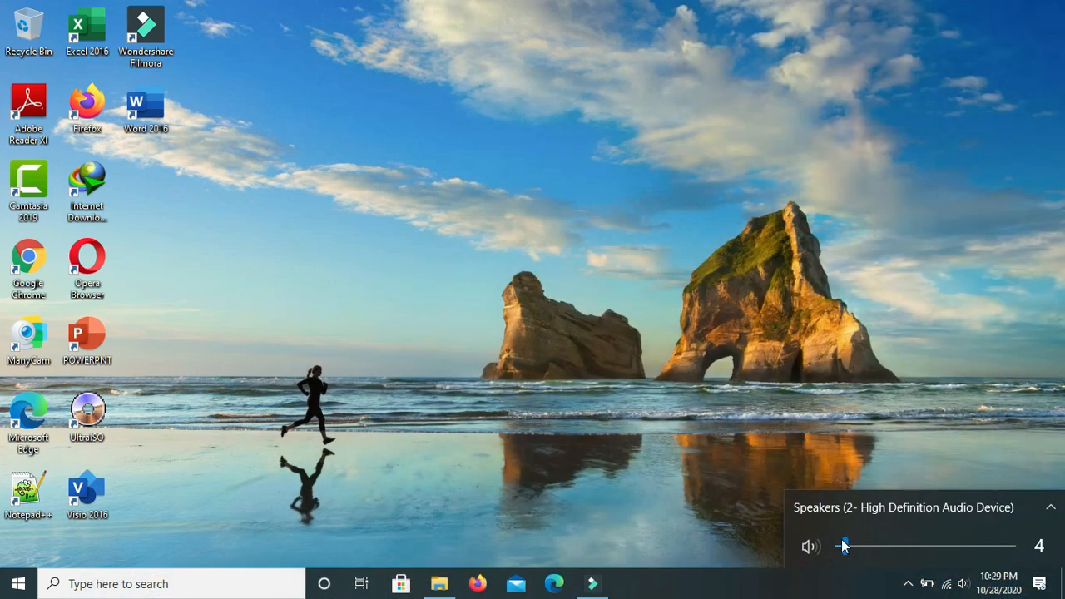
{"action": "left_click", "coordinate": [623, 455]}
- In File Explorer, check the network path \\192.168.0.3\Users, view its Administrator folder's contents, and close the window
{"action": "left_click", "coordinate": [441, 584]}
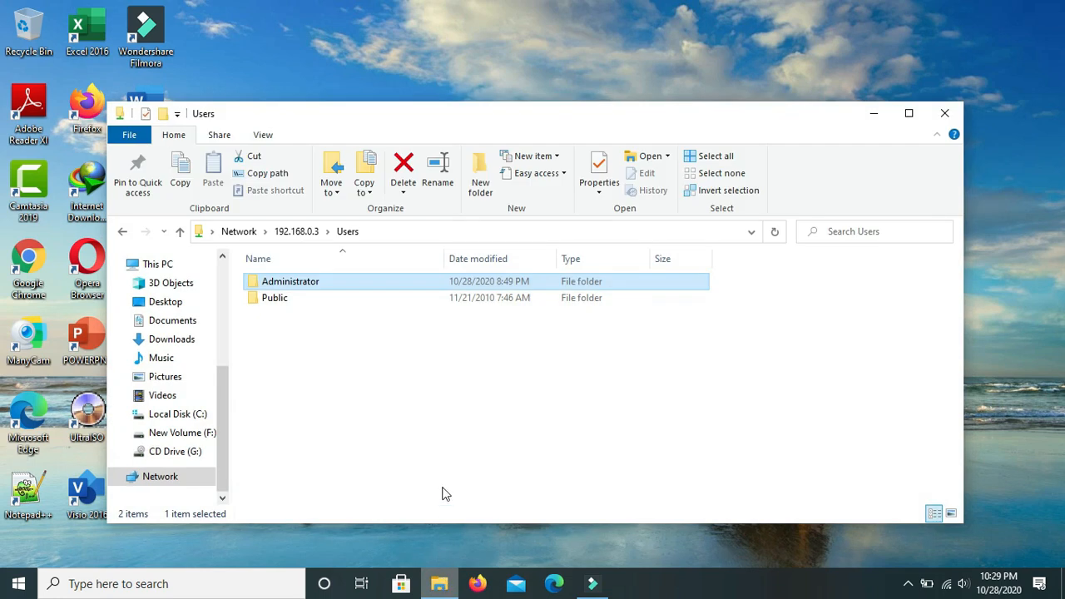
{"action": "left_click", "coordinate": [371, 237]}
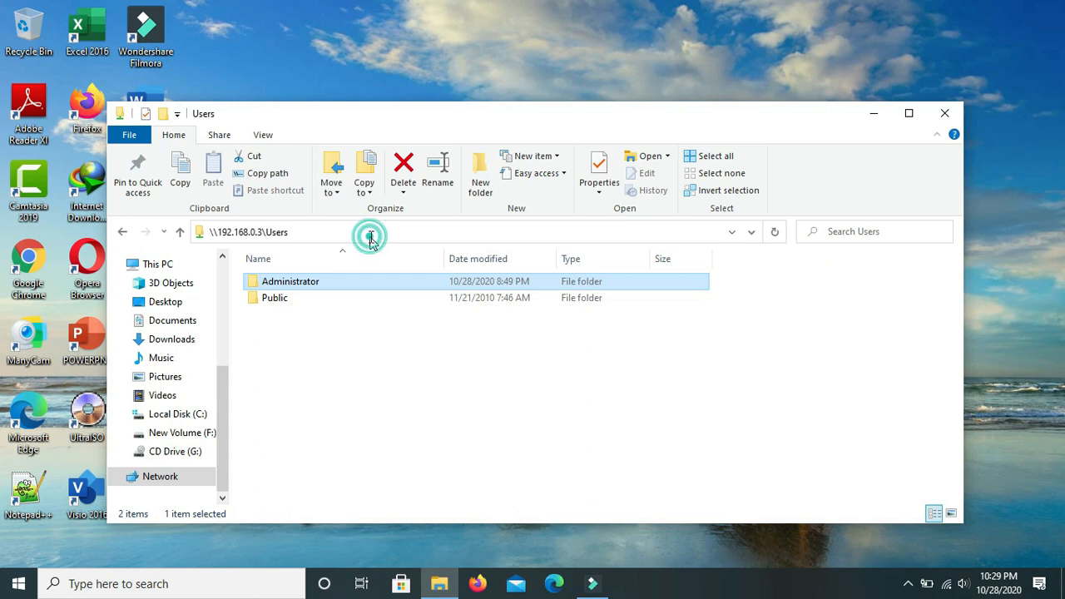
{"action": "left_click", "coordinate": [371, 236]}
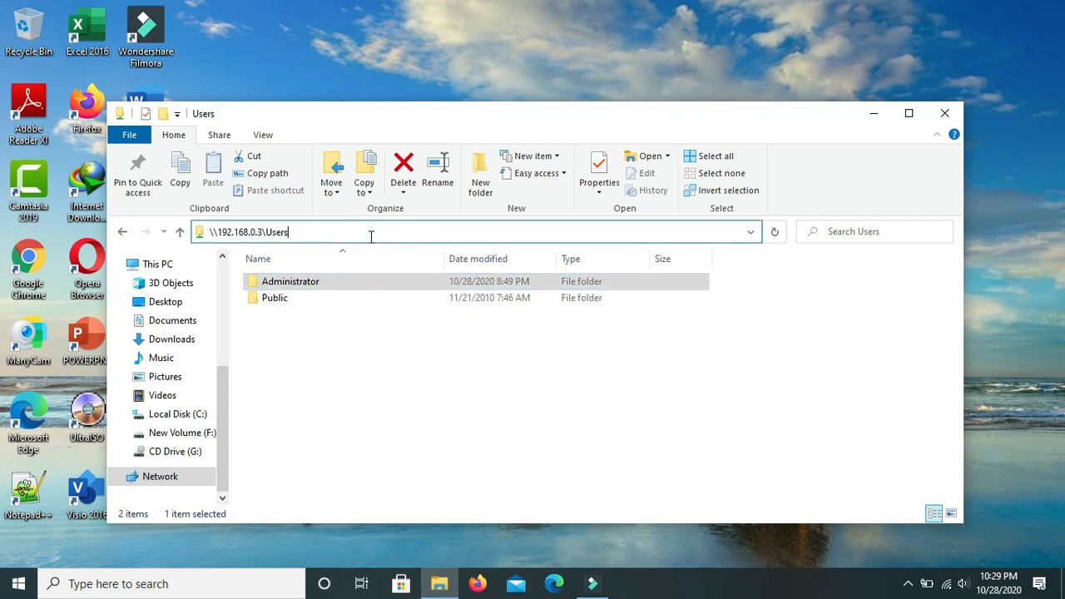
{"action": "key", "text": "Escape"}
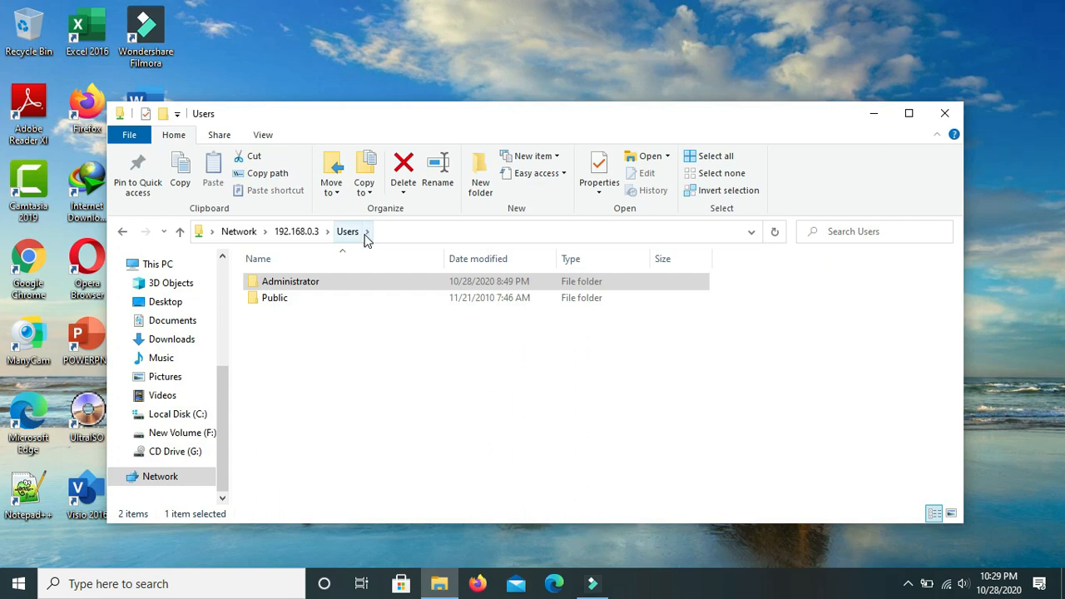
{"action": "double_click", "coordinate": [321, 284]}
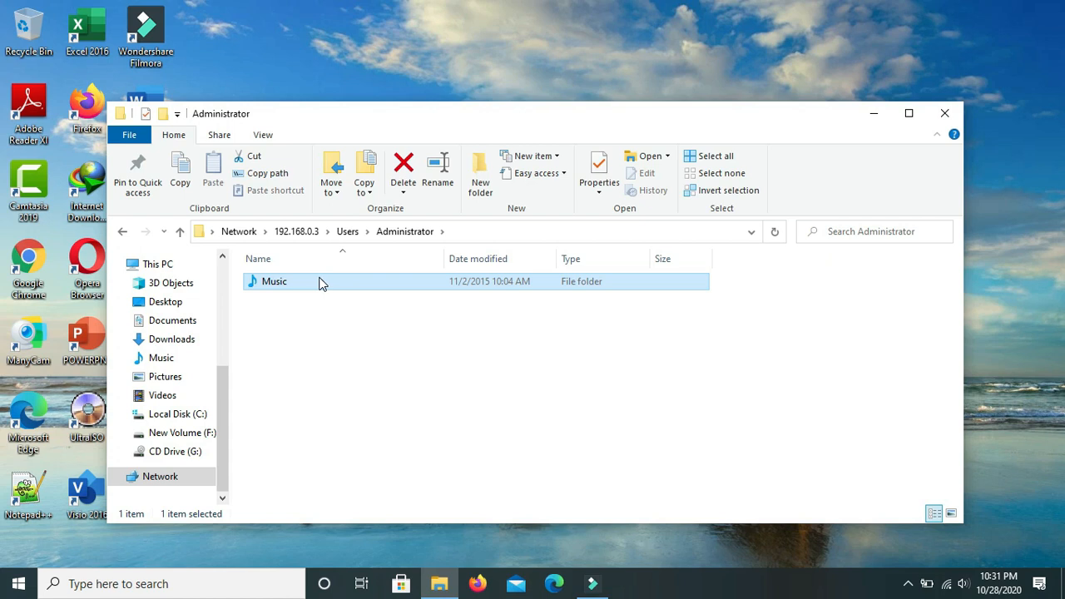
{"action": "left_click", "coordinate": [945, 114]}
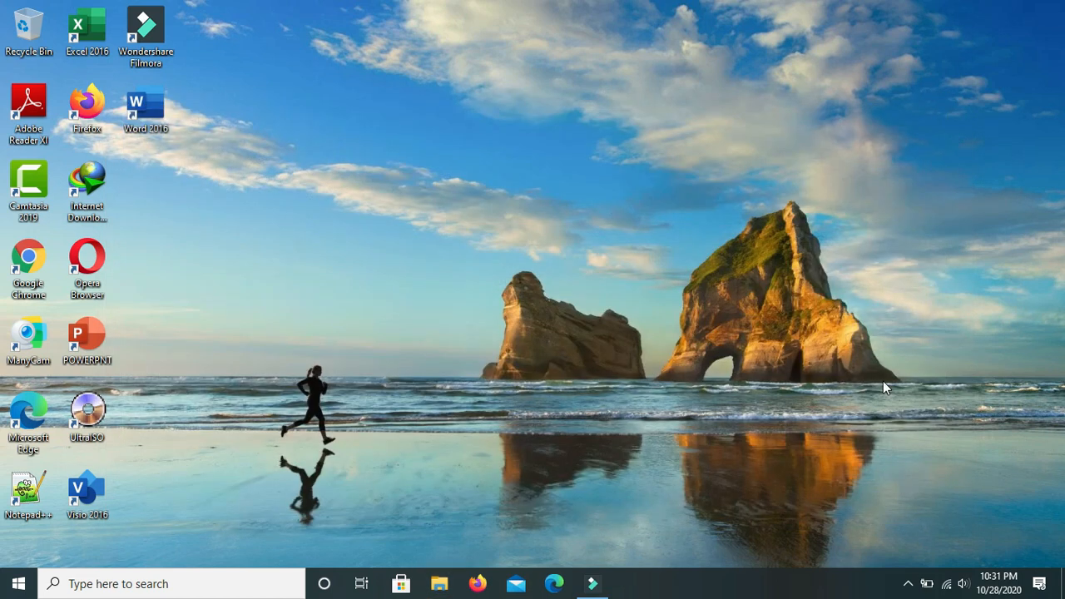